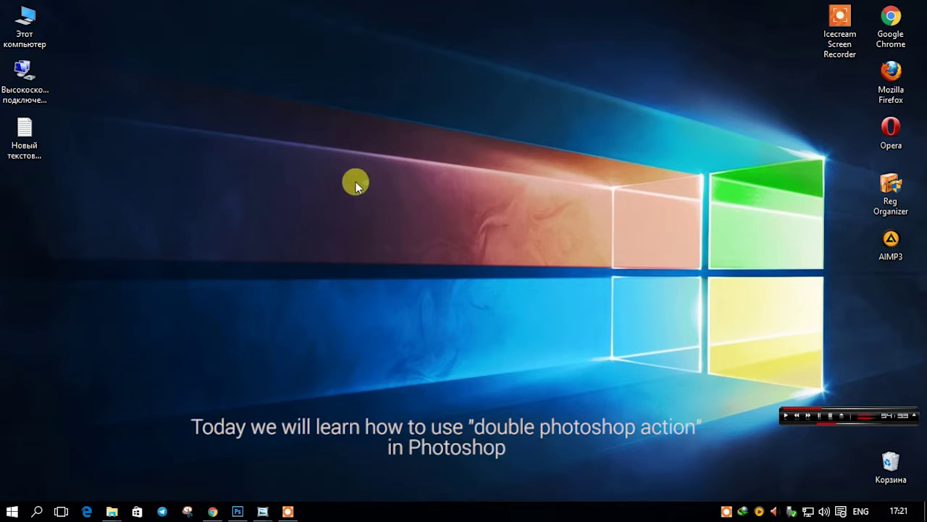
- Restore the Photoshop window showing the waterfall silhouette double-exposure example
click(237, 510)
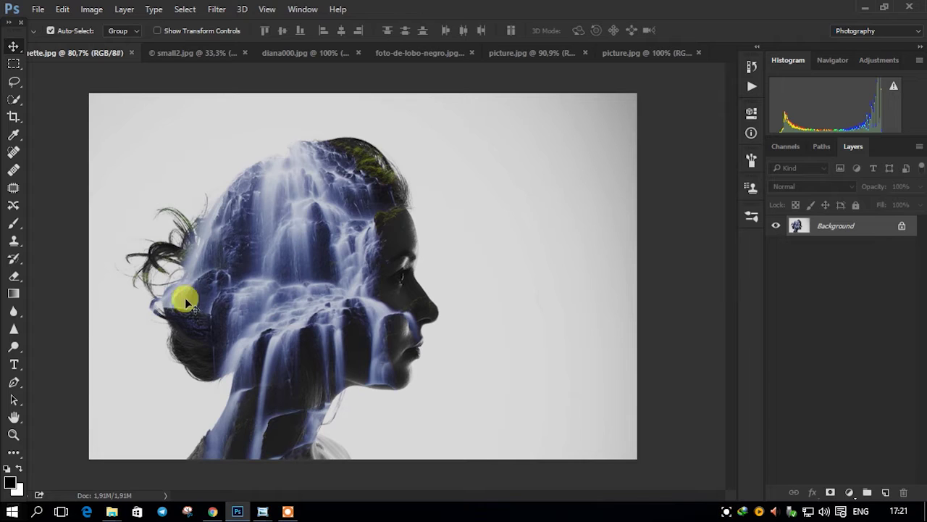
- Browse the small2.jpg, diana000.jpg and wolf composites, panning around the wolf image
click(177, 56)
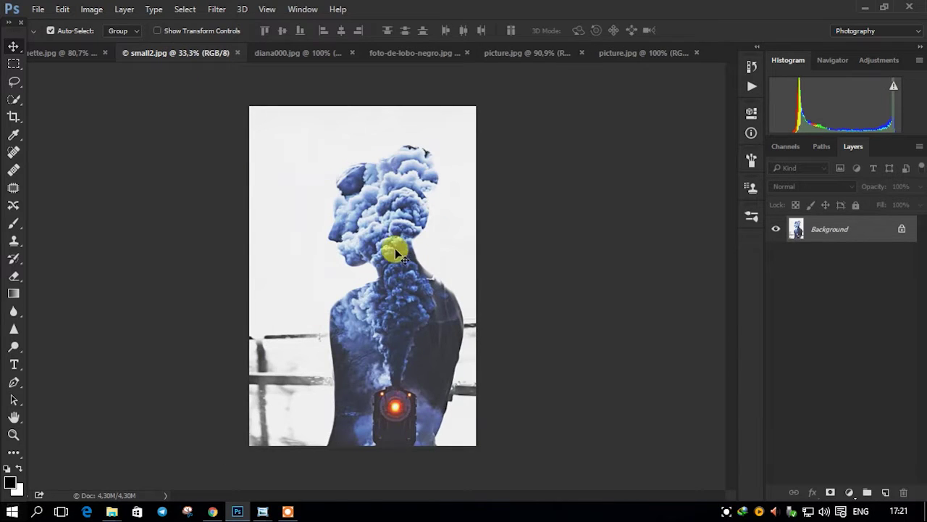
click(290, 55)
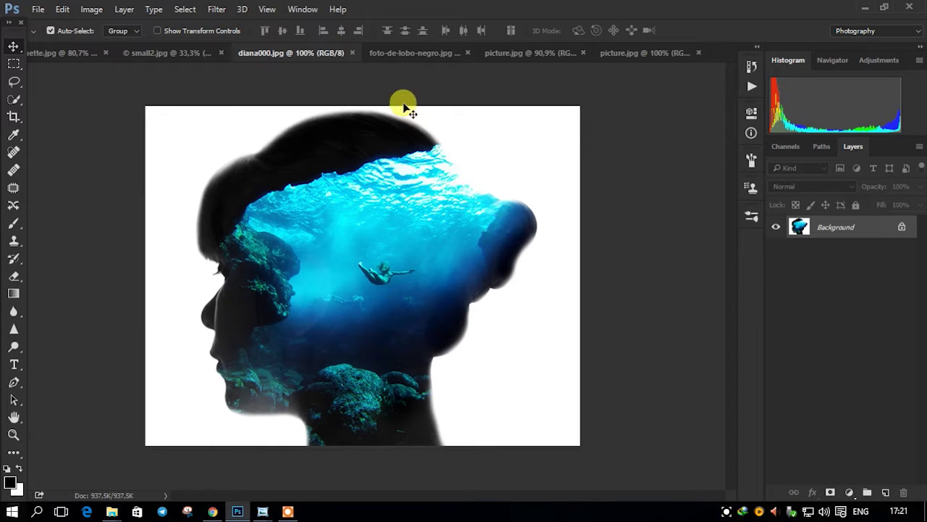
click(407, 53)
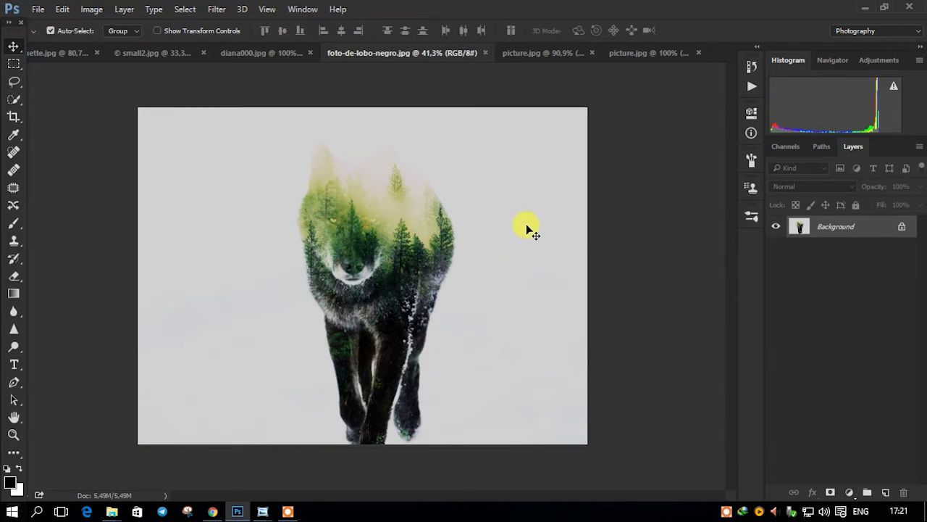
scroll(421, 233, up, 5)
scroll(422, 234, up, 1)
scroll(420, 225, down, 1)
mouse_move(367, 243)
mouse_down()
mouse_move(348, 209)
mouse_move(356, 201)
mouse_move(408, 242)
mouse_move(409, 284)
mouse_move(408, 246)
mouse_move(408, 273)
mouse_move(451, 336)
mouse_move(458, 196)
mouse_up()
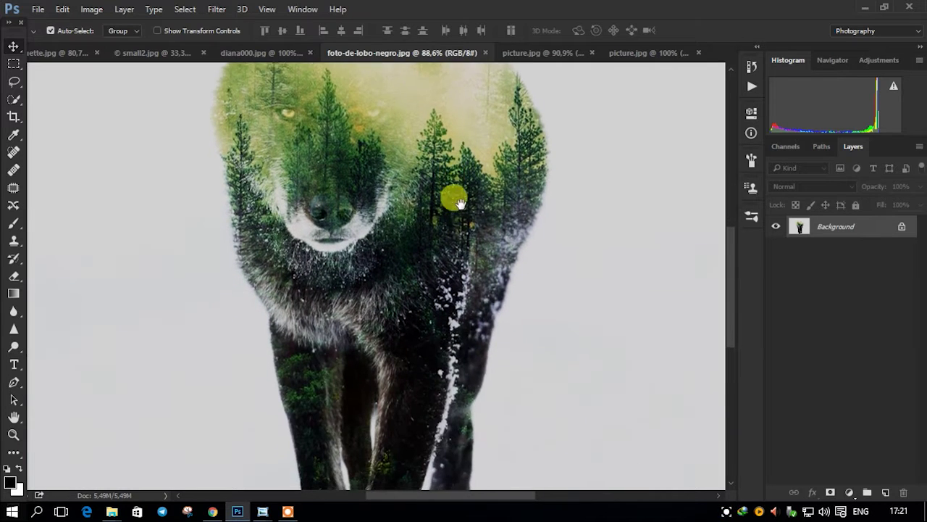
mouse_move(459, 331)
mouse_down()
mouse_move(451, 207)
mouse_move(437, 344)
mouse_move(454, 391)
mouse_up()
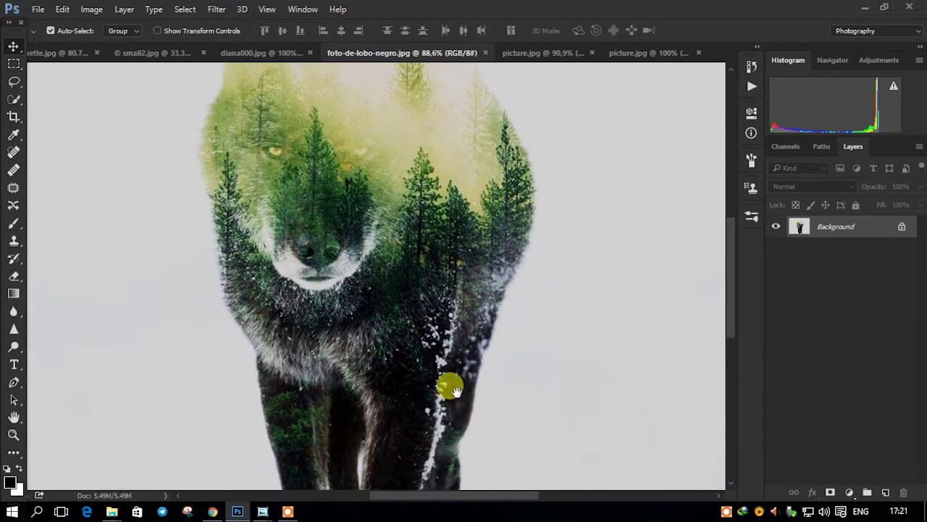
- Zoom and pan around the picture.jpg forest composite
click(510, 51)
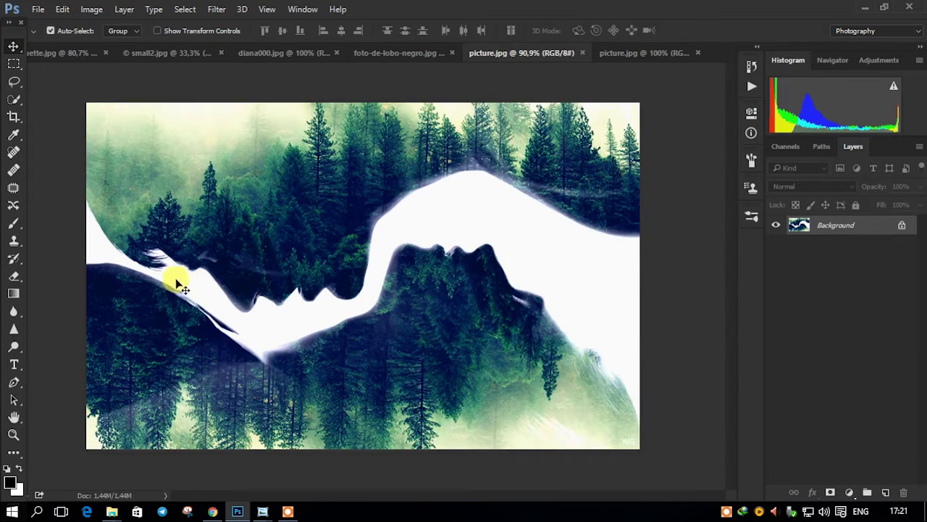
scroll(177, 283, up, 1)
scroll(149, 280, up, 1)
mouse_move(141, 259)
mouse_down()
mouse_move(209, 304)
mouse_move(182, 280)
mouse_move(155, 285)
mouse_up()
mouse_move(406, 330)
mouse_down()
mouse_move(451, 331)
mouse_move(386, 342)
mouse_move(352, 320)
mouse_move(352, 309)
mouse_move(369, 240)
mouse_move(408, 207)
mouse_move(447, 200)
mouse_move(526, 216)
mouse_move(505, 249)
mouse_up()
scroll(375, 263, up, 3)
scroll(329, 265, down, 4)
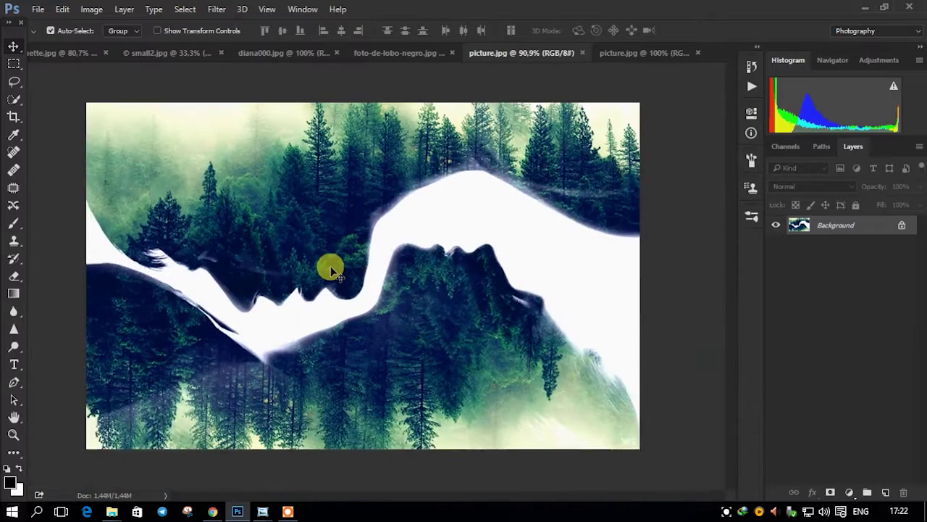
scroll(330, 269, up, 1)
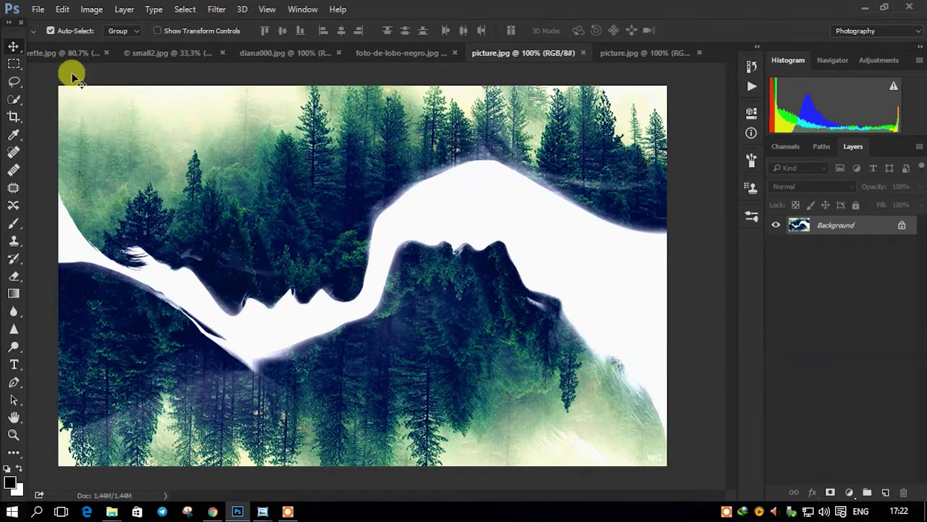
- Close the five example composite tabs, leaving the black-and-white couple photo
click(583, 53)
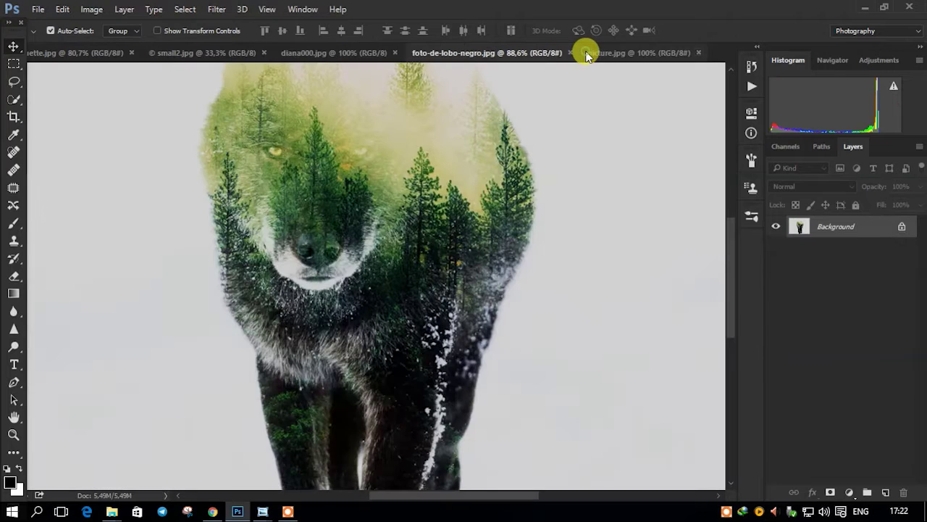
click(570, 53)
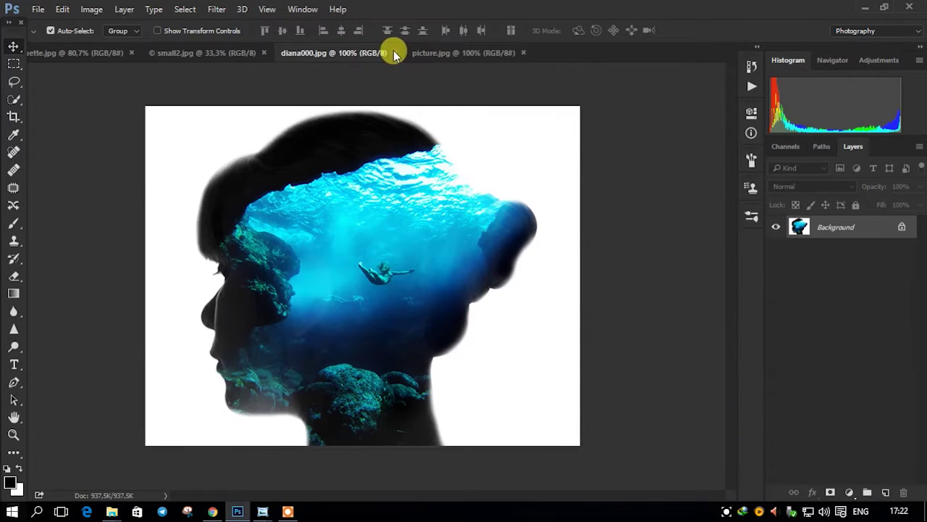
click(393, 51)
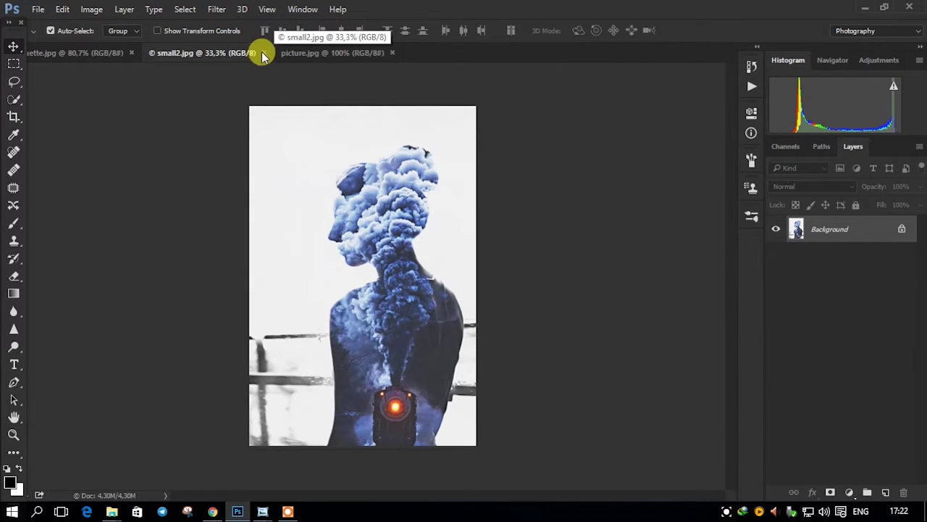
click(262, 53)
click(131, 53)
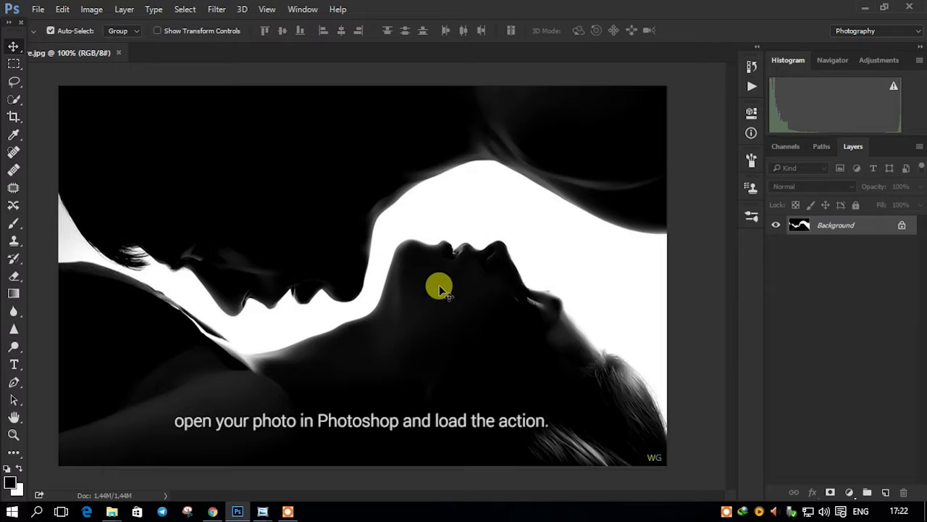
- Delete the existing Double Exposure action set from the Actions panel
click(750, 87)
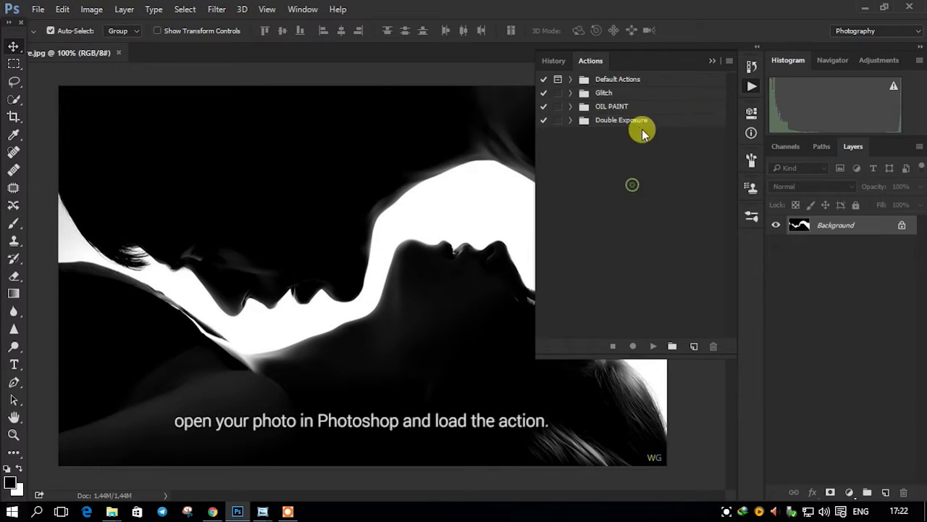
click(712, 348)
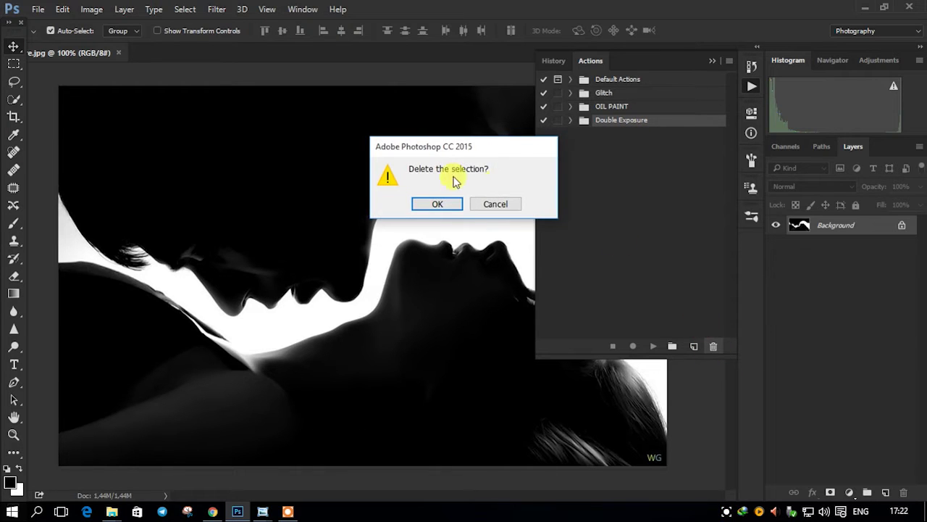
click(439, 204)
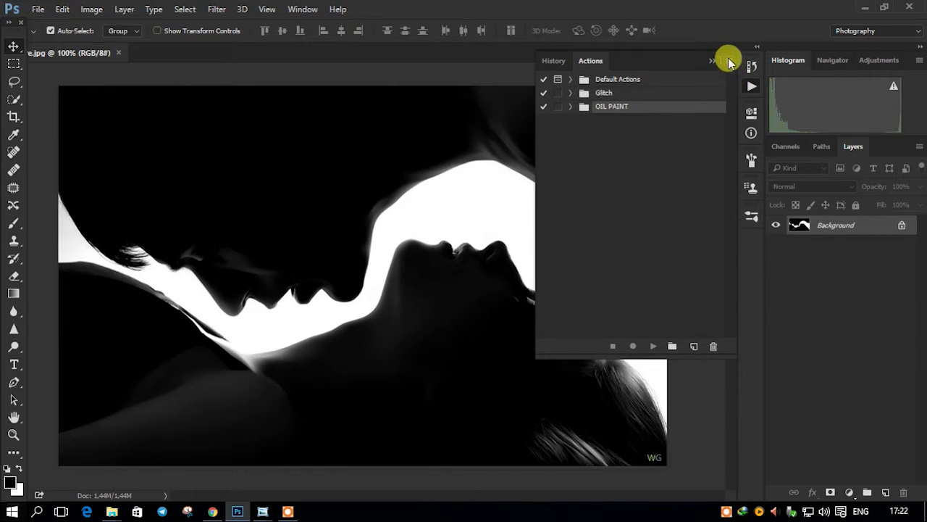
- Load the Double Exposure .atn file and select its double exposure action
click(730, 62)
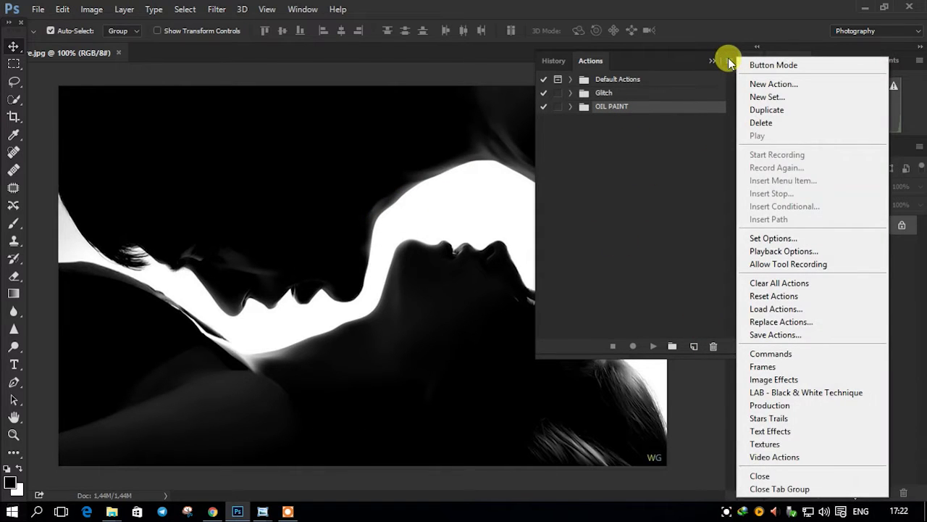
click(797, 311)
click(155, 116)
click(349, 303)
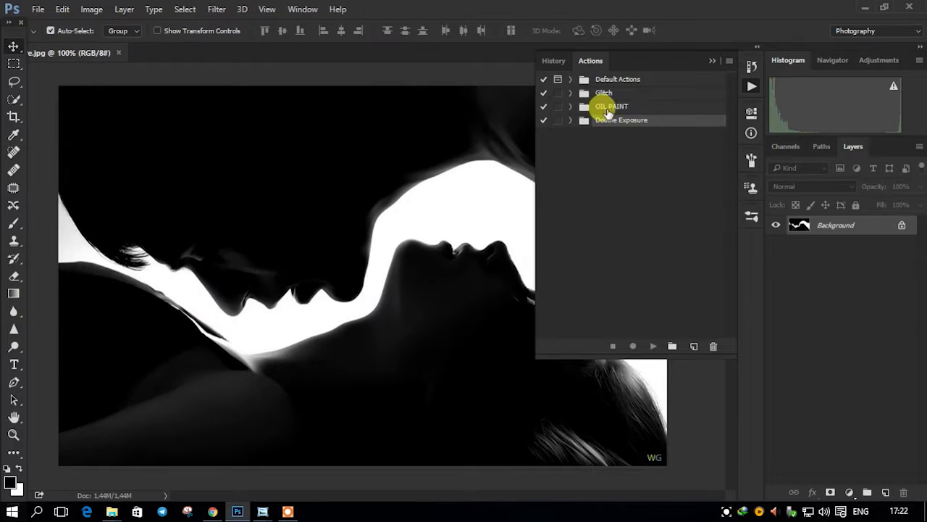
alt+click(570, 120)
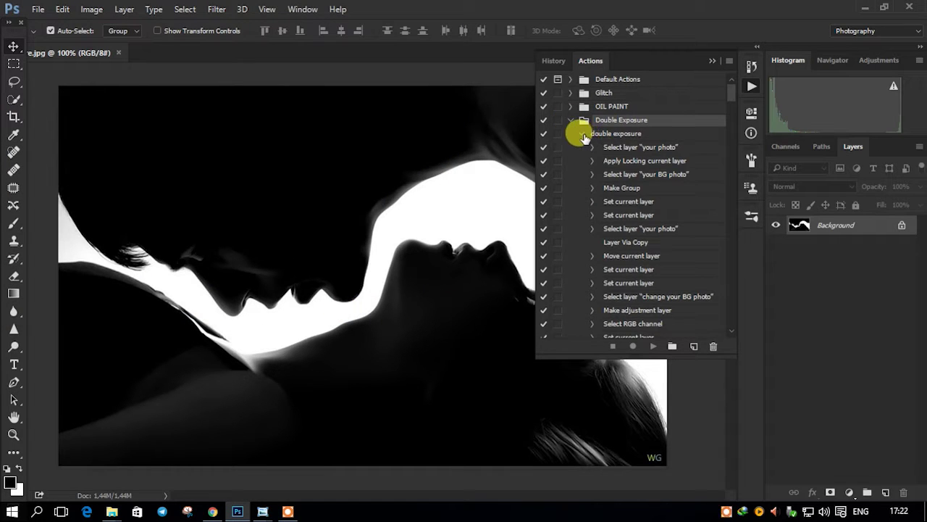
click(581, 135)
click(589, 137)
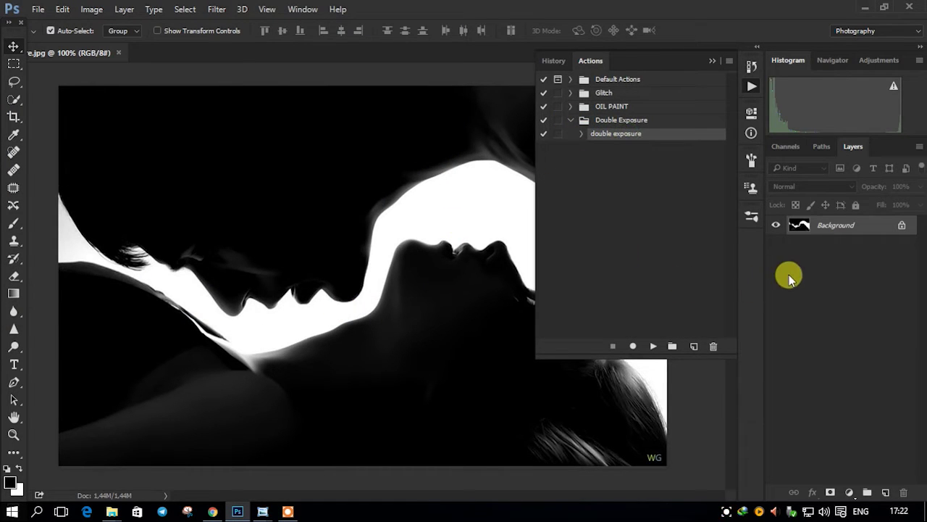
- Convert the Background layer into an editable layer named 'your photo'
double_click(836, 228)
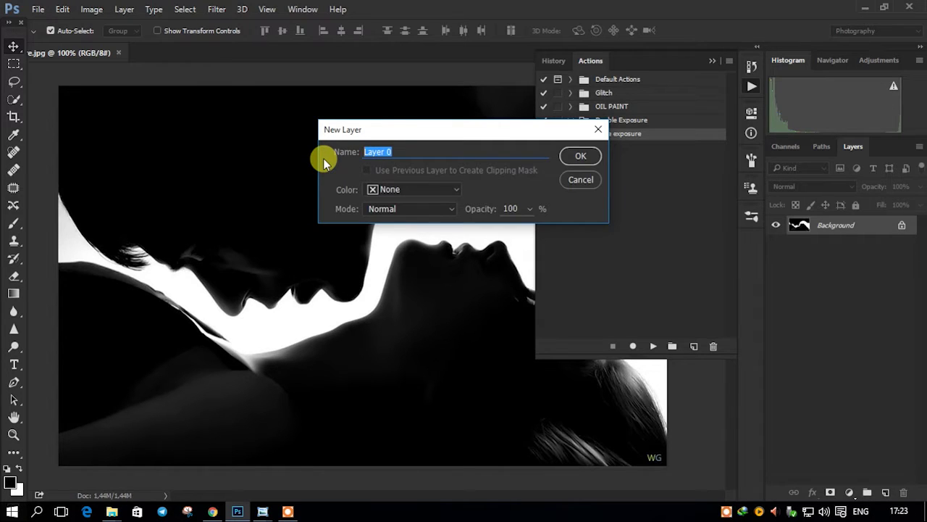
text(your photo)
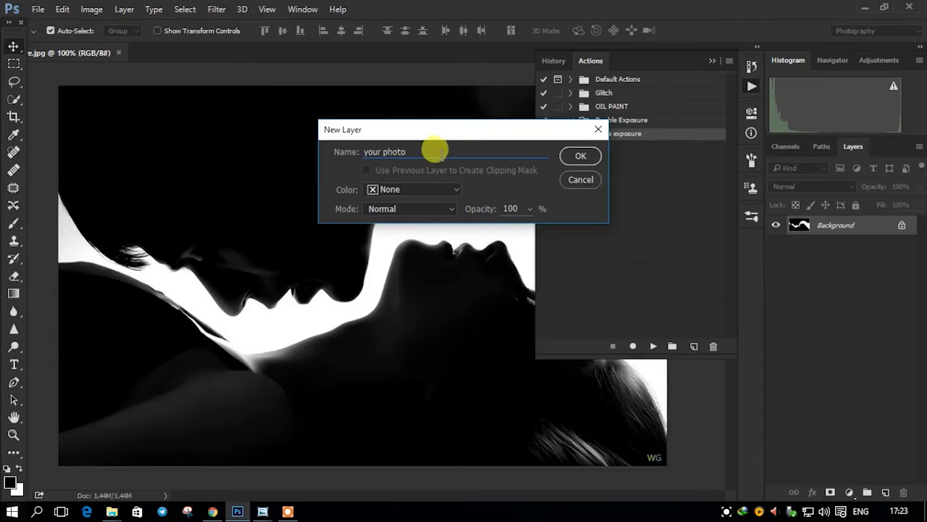
click(581, 156)
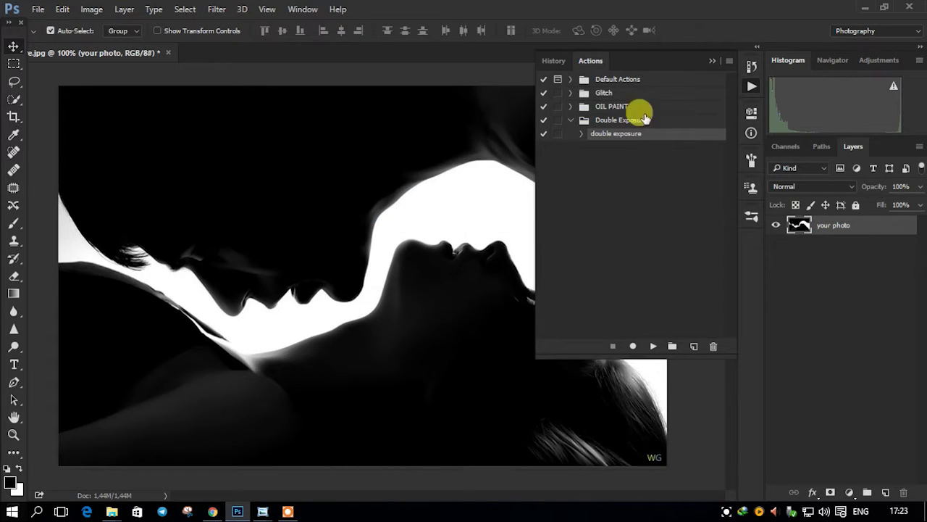
- Open the Landscape folder in File Explorer and drag out the nature-forest-trees-fog image
click(711, 63)
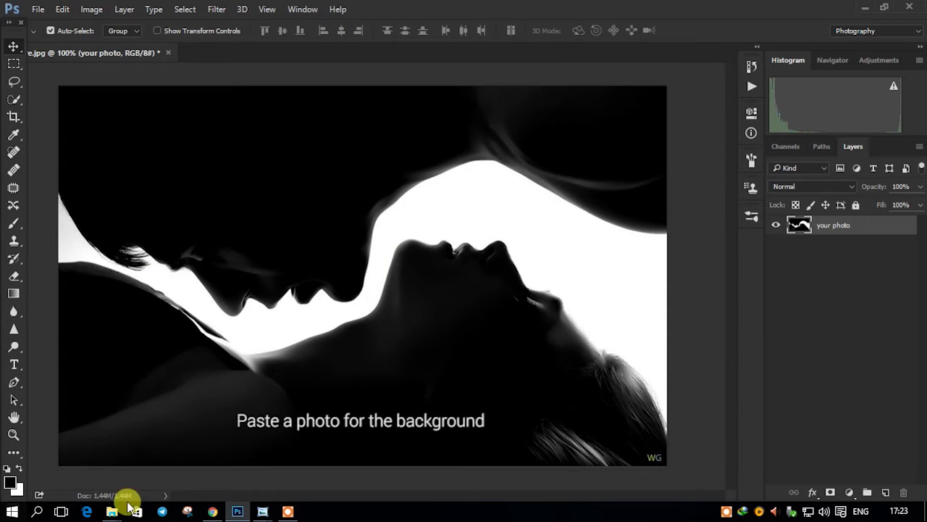
click(112, 509)
click(620, 455)
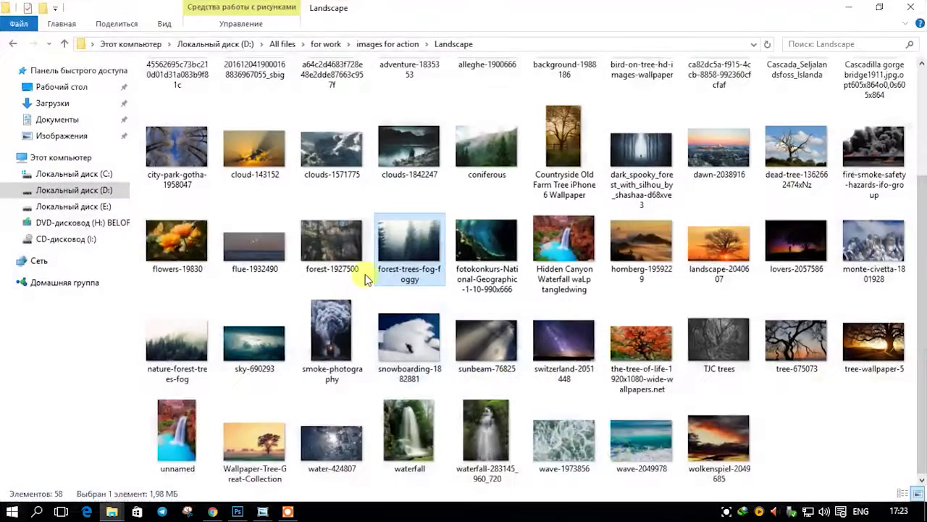
drag(174, 353, 245, 514)
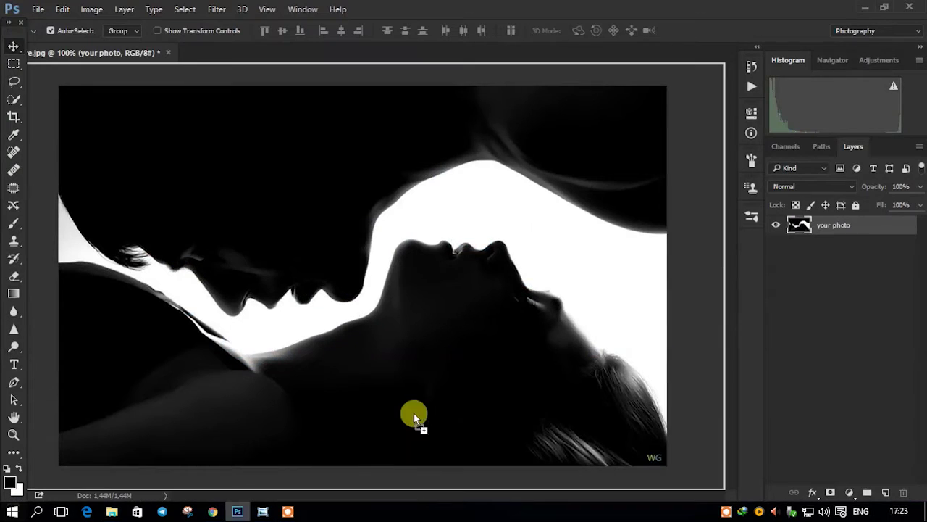
- Drop nature-forest-trees-fog above 'your photo' and scale it to cover the whole canvas
drag(244, 514, 407, 374)
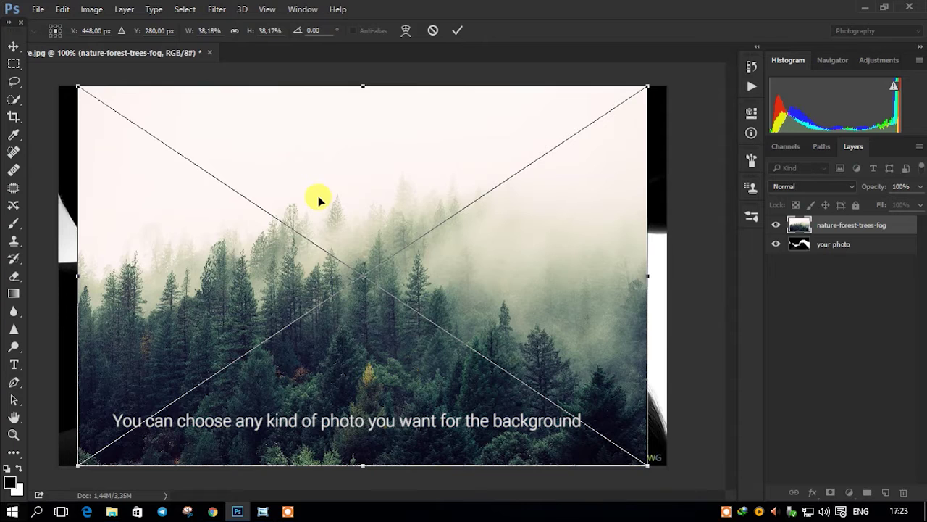
scroll(329, 181, down, 1)
scroll(377, 217, down, 1)
scroll(413, 248, up, 1)
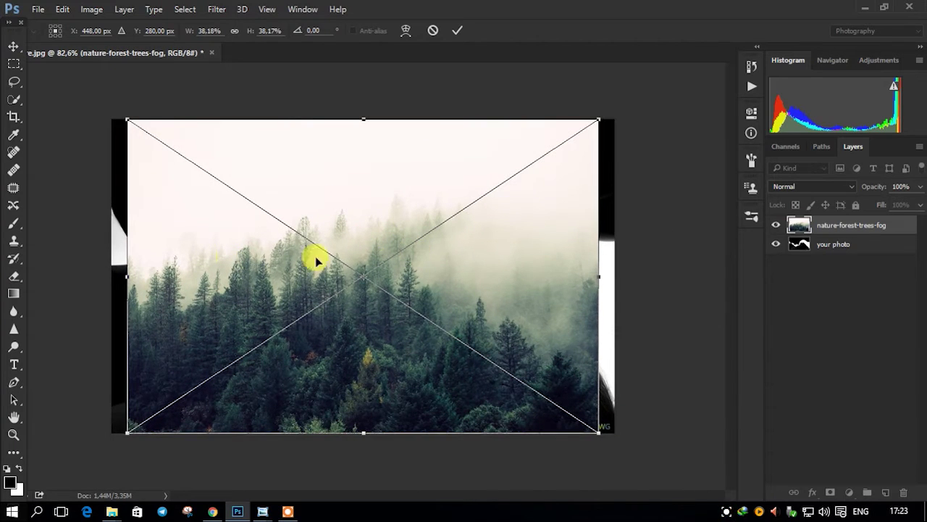
drag(599, 118, 615, 108)
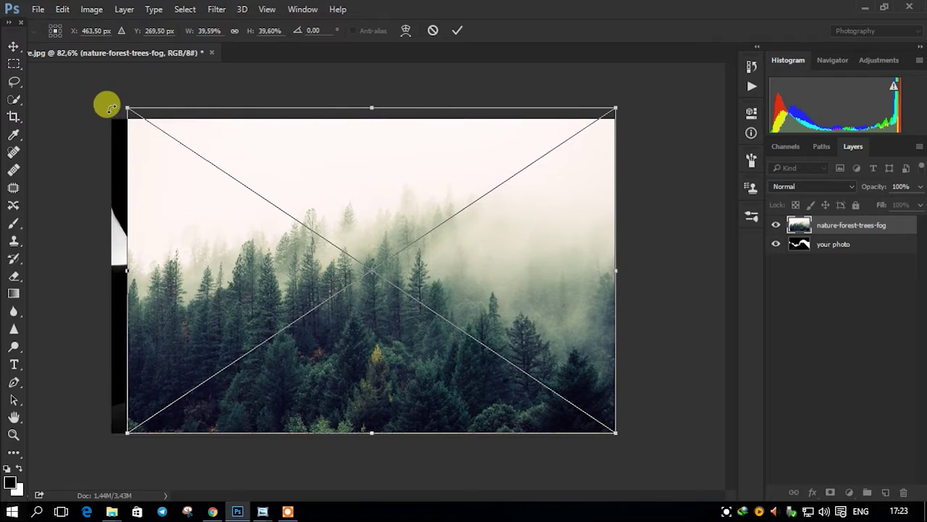
drag(125, 106, 106, 92)
drag(362, 324, 366, 327)
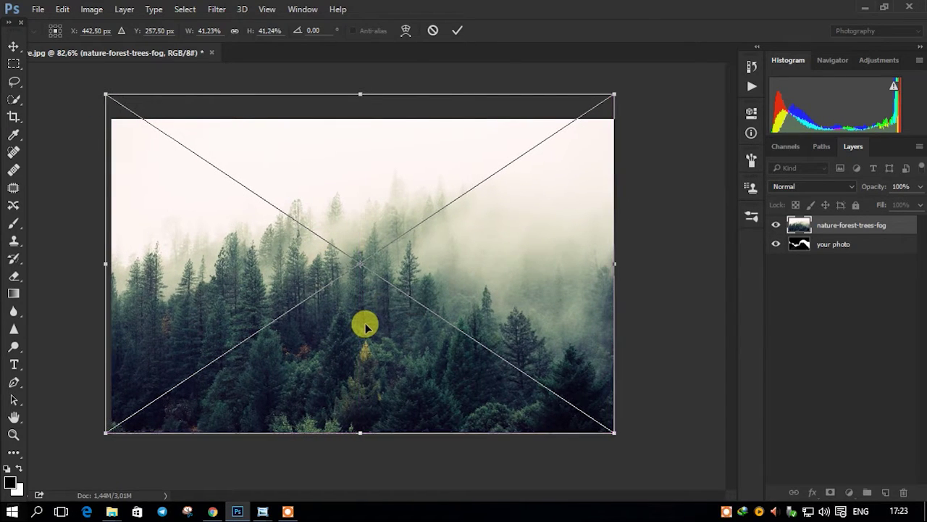
key(Return)
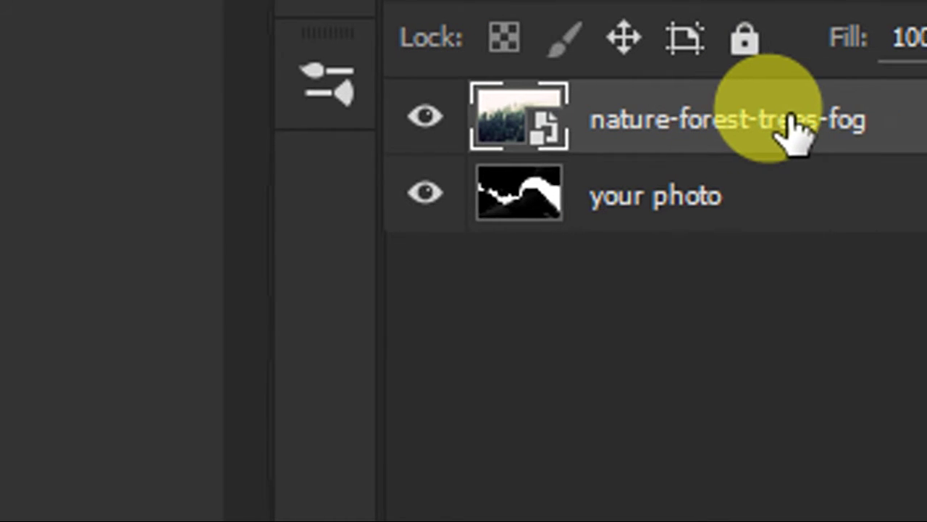
- Rename the placed forest smart-object layer to 'your BG photo'
double_click(791, 122)
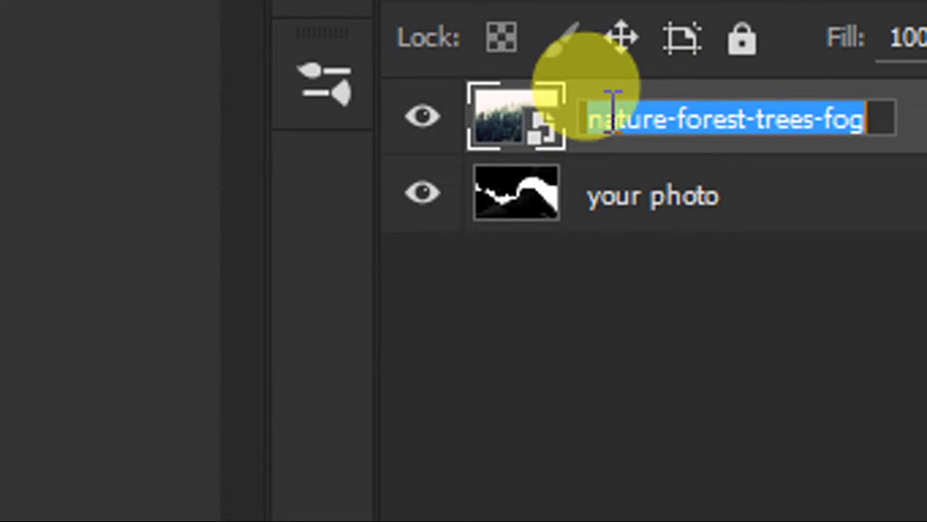
text(your BG p)
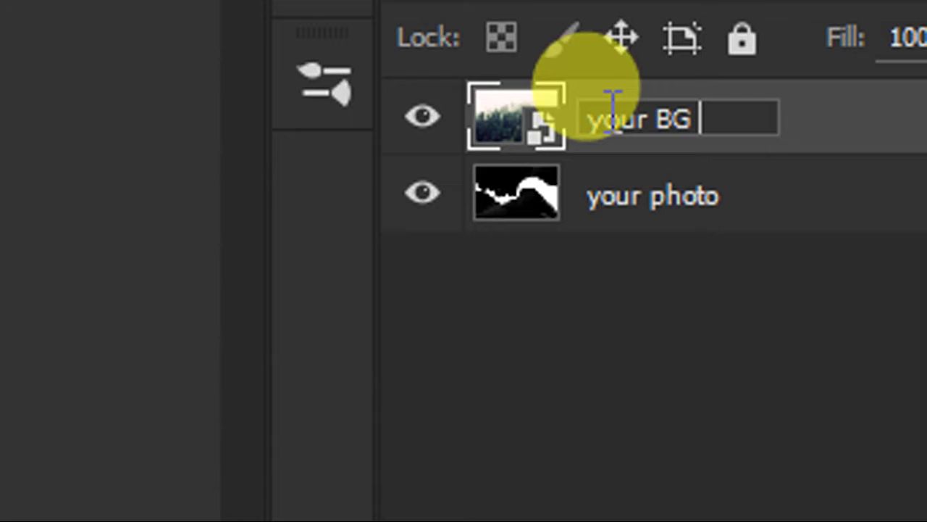
text(hoto)
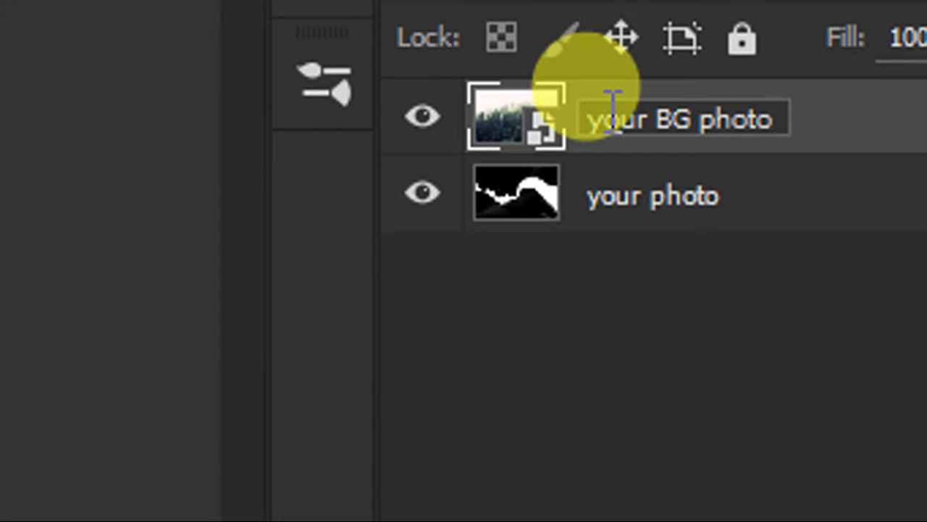
key(Return)
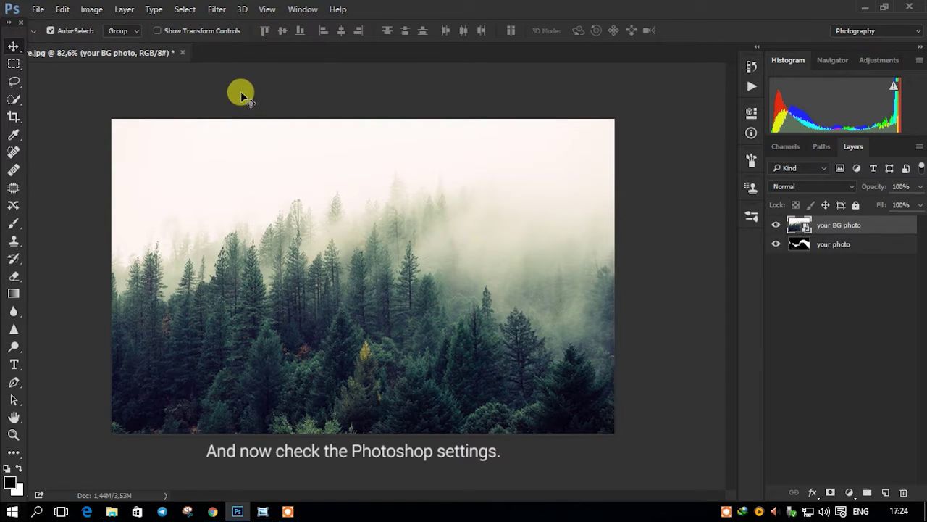
click(752, 87)
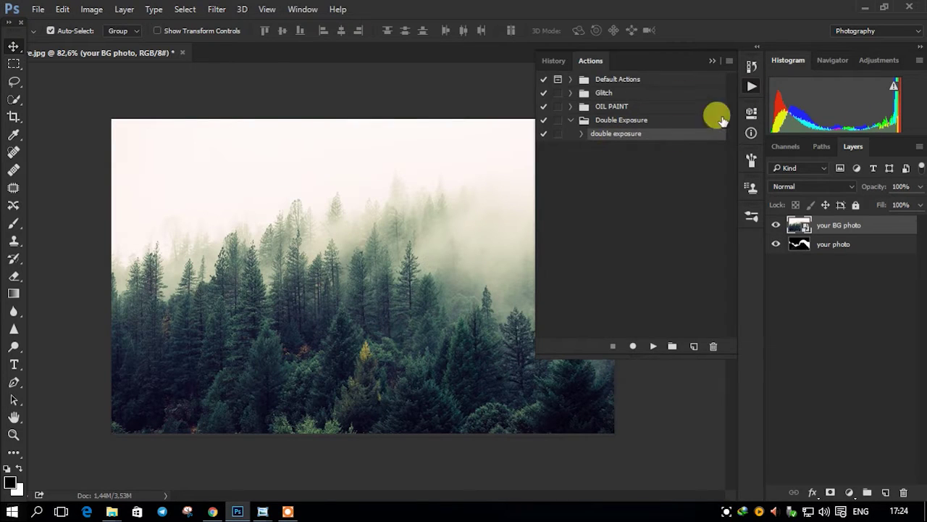
click(751, 87)
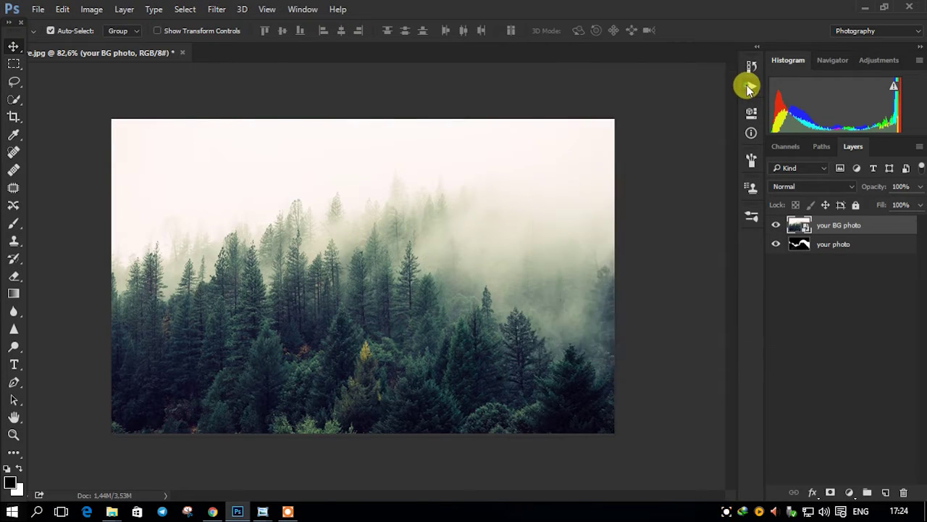
click(89, 10)
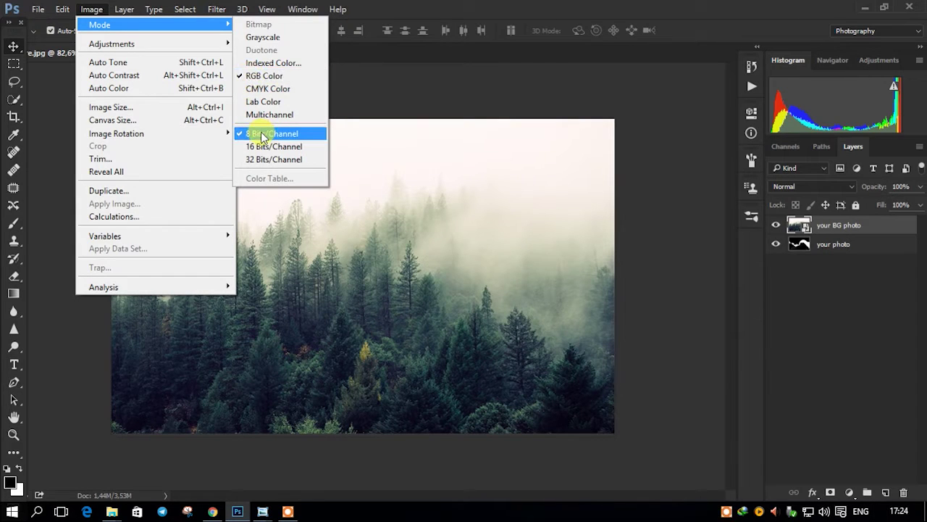
click(480, 92)
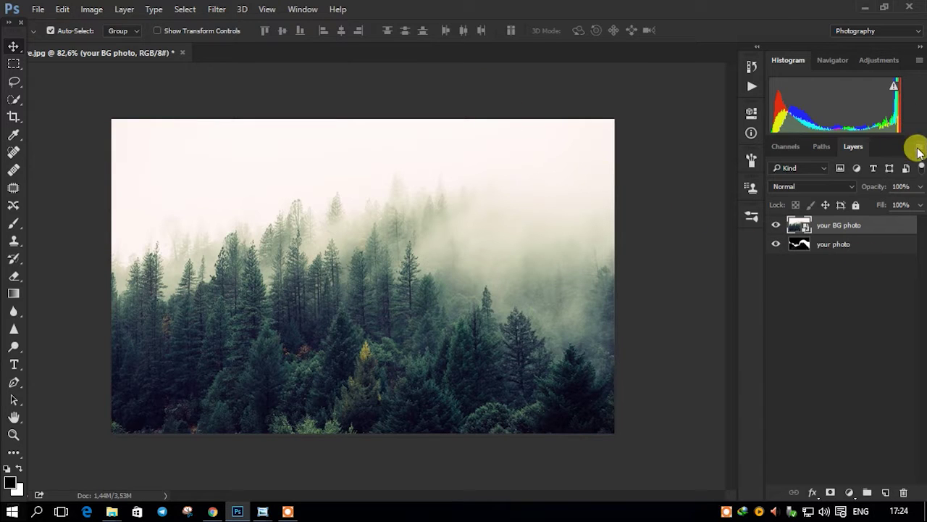
click(918, 147)
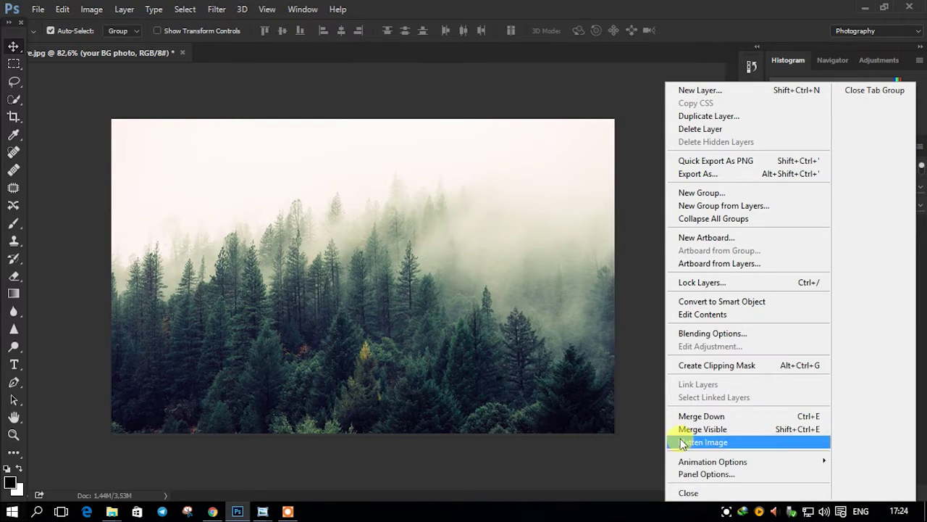
click(689, 474)
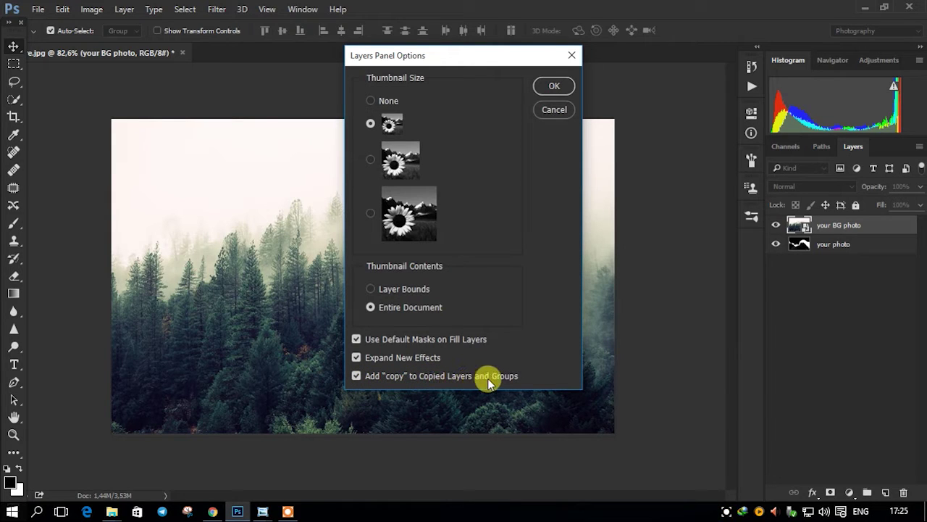
click(557, 85)
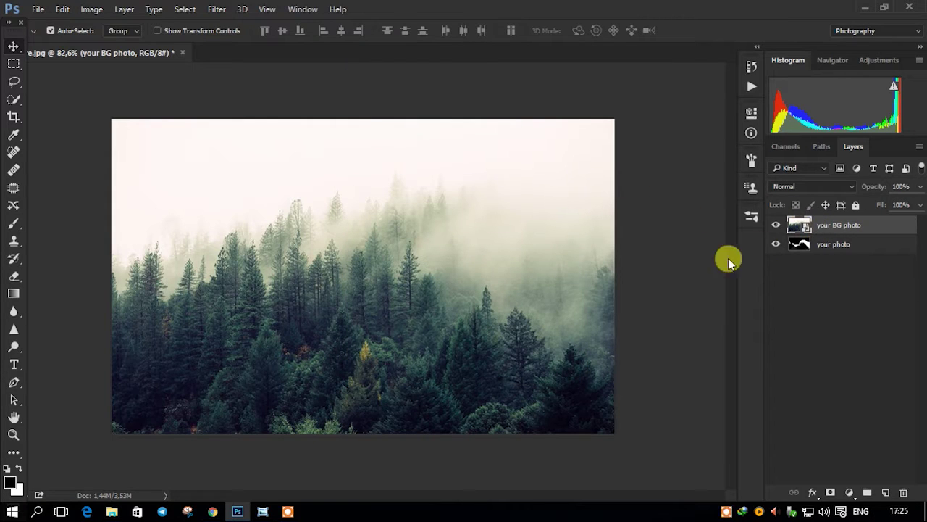
click(859, 298)
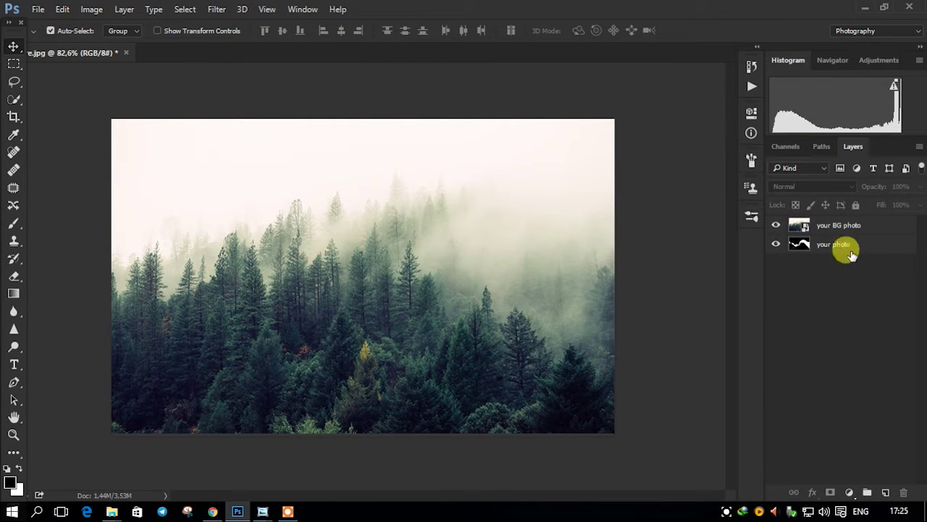
click(830, 223)
click(844, 285)
click(831, 246)
click(844, 290)
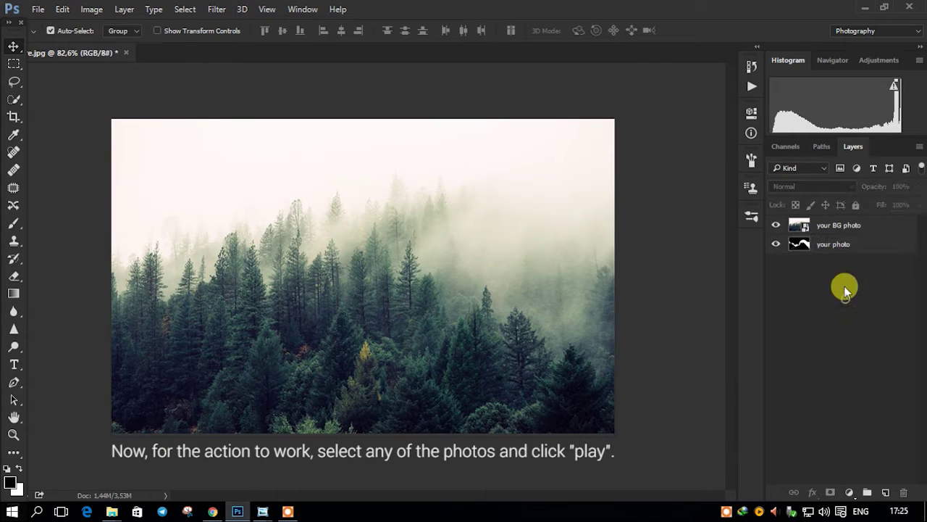
click(821, 226)
click(752, 87)
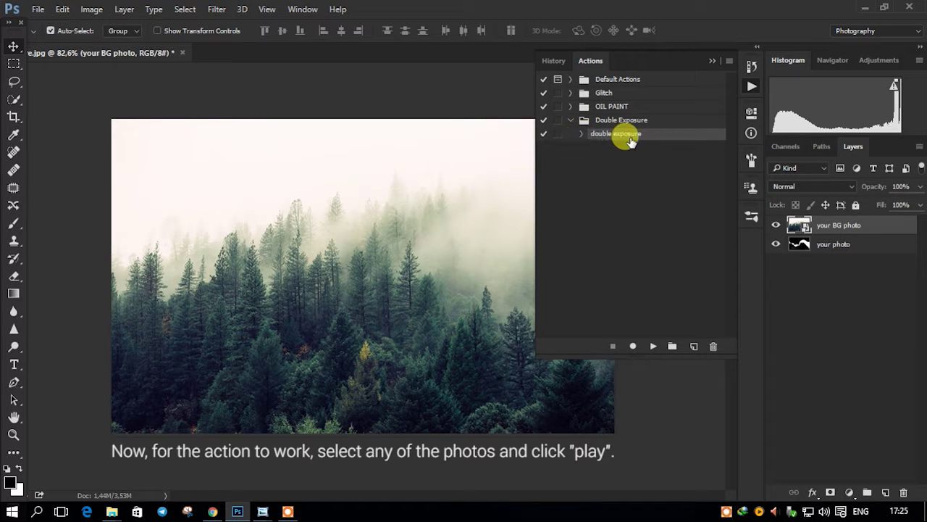
- Play the double exposure action and expand the resulting Double Exposure group
click(651, 346)
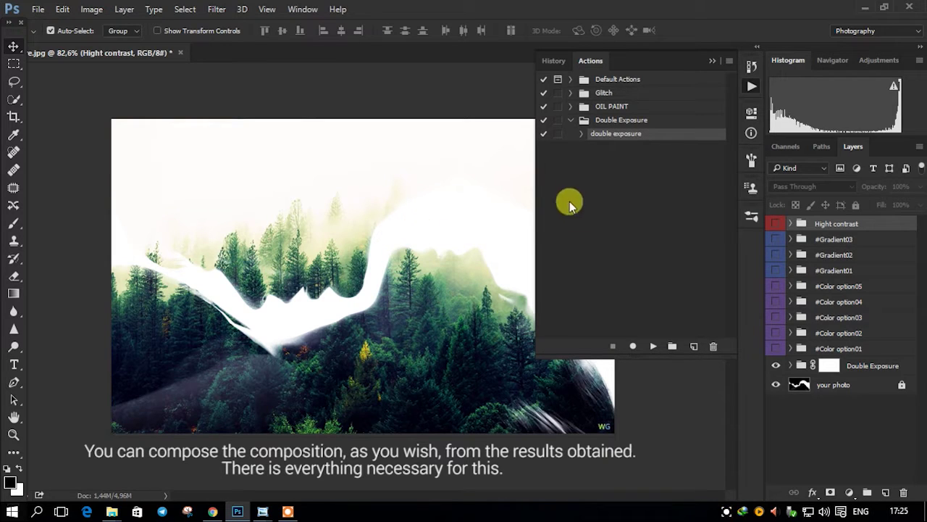
click(712, 60)
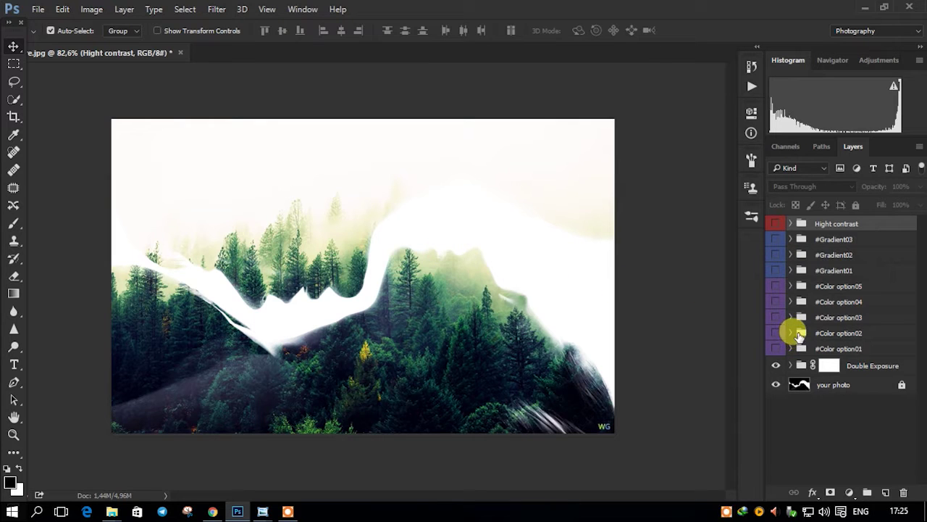
click(790, 366)
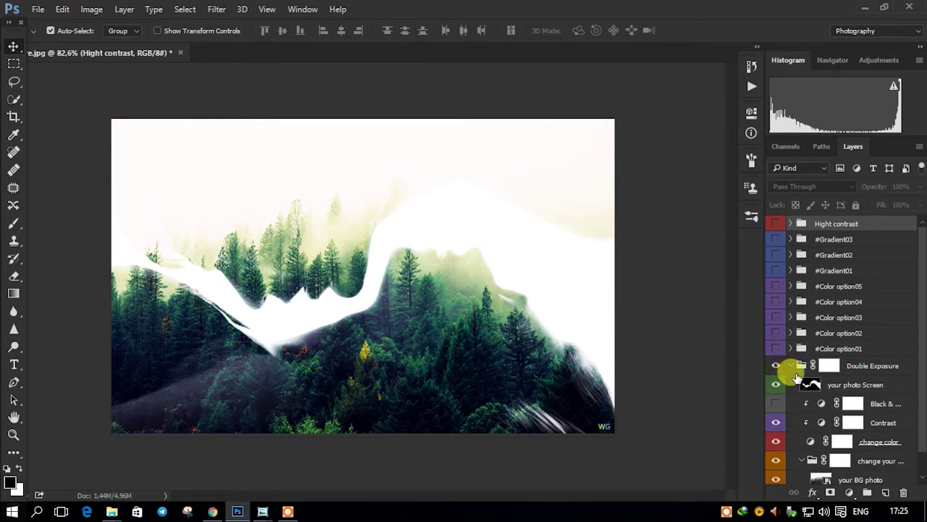
- Select the 'change your BG photo' group and widen the Layers panel so names show fully
click(790, 371)
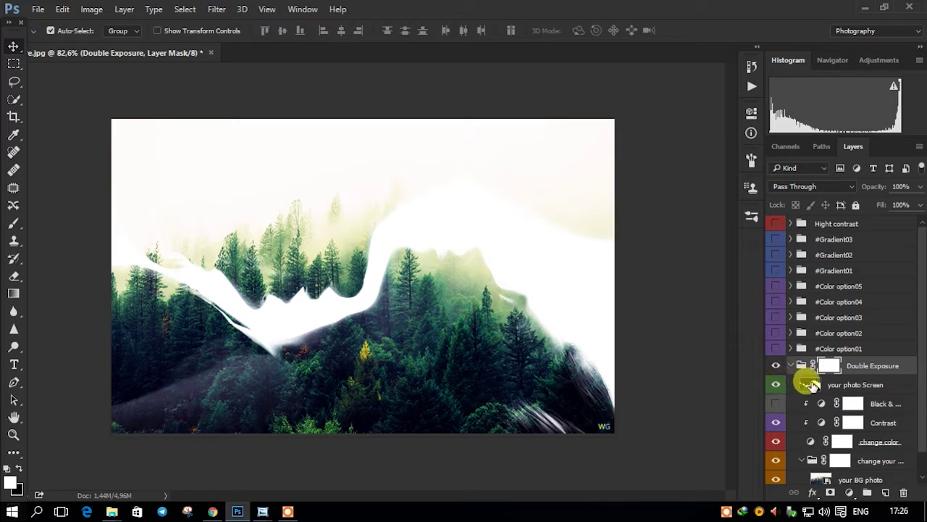
scroll(822, 368, down, 1)
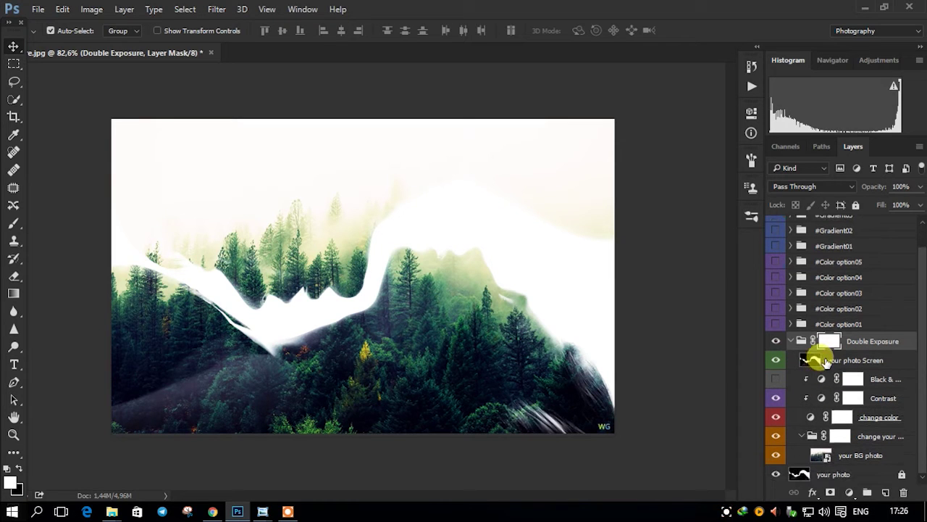
click(878, 436)
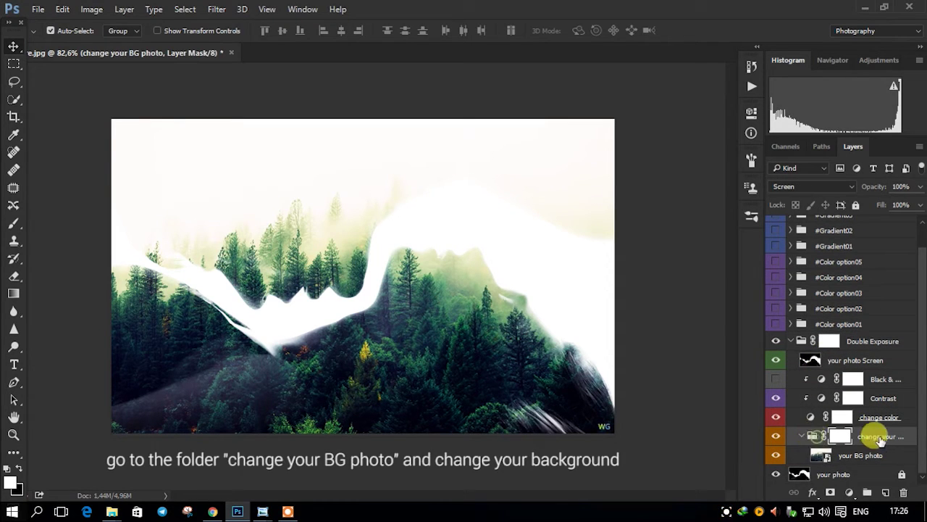
click(889, 440)
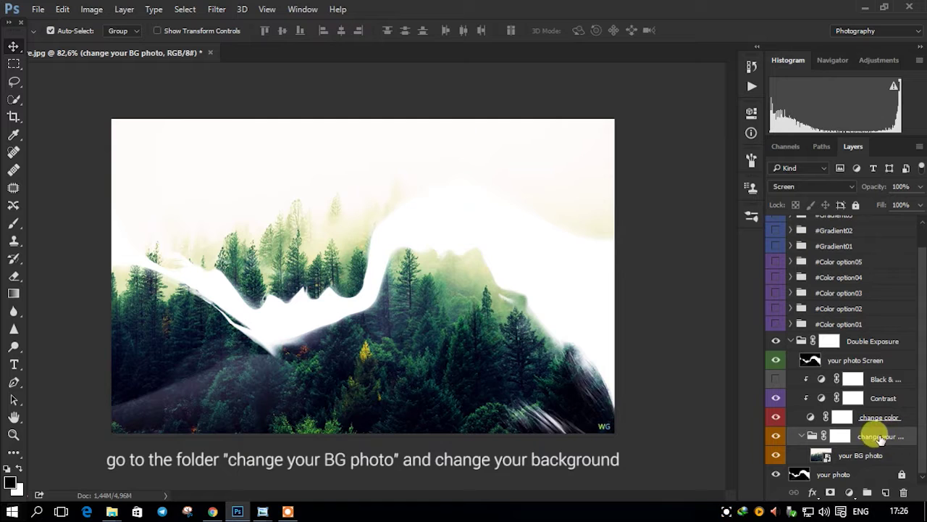
drag(727, 433, 646, 427)
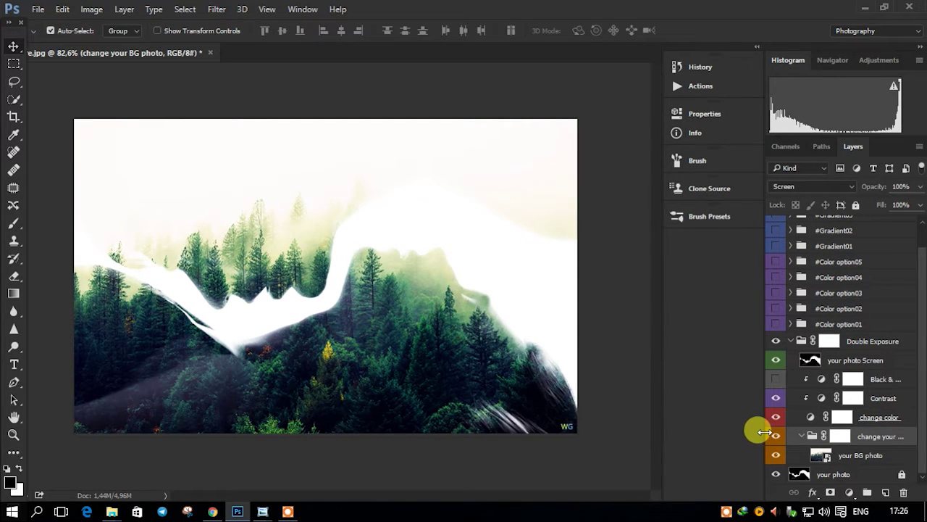
drag(766, 435, 664, 425)
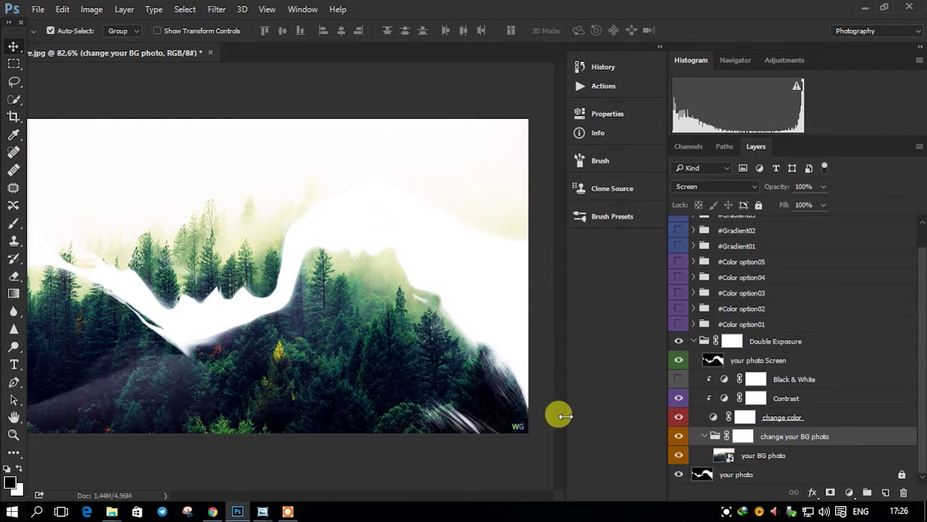
drag(570, 418, 648, 420)
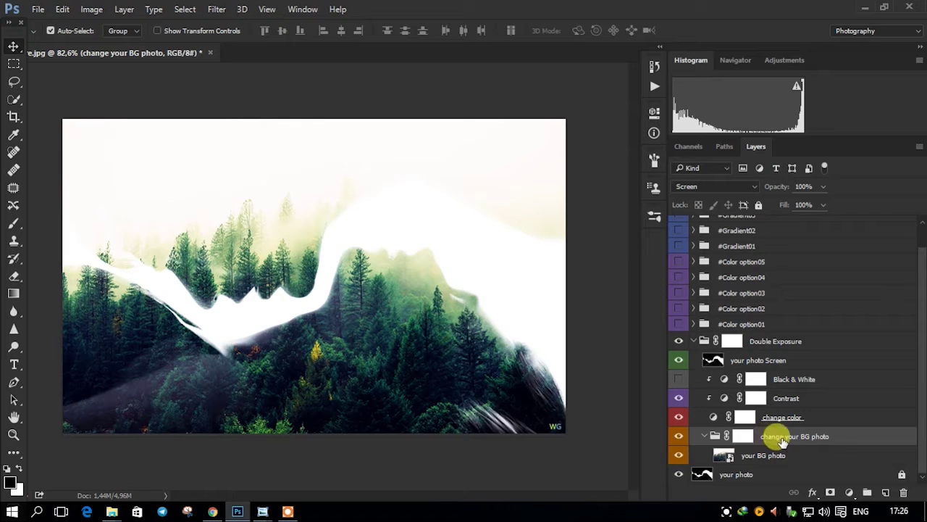
- Duplicate the 'your BG photo' layer into a 'your BG photo copy' and shift it on the canvas
click(730, 456)
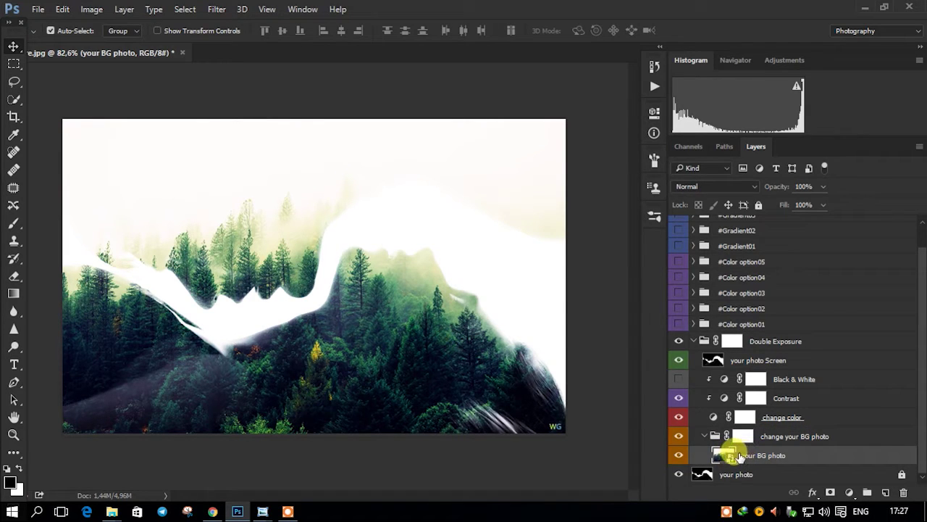
drag(762, 458, 884, 491)
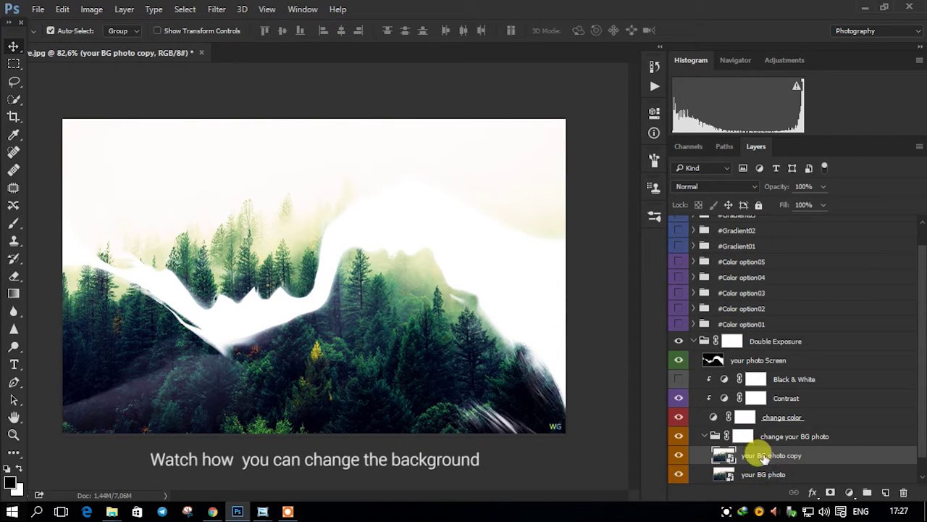
drag(757, 458, 443, 296)
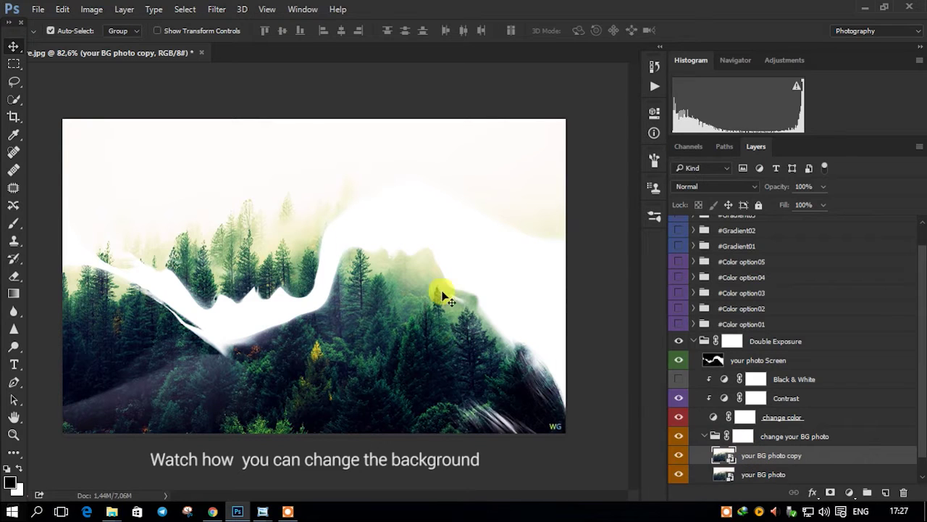
click(91, 9)
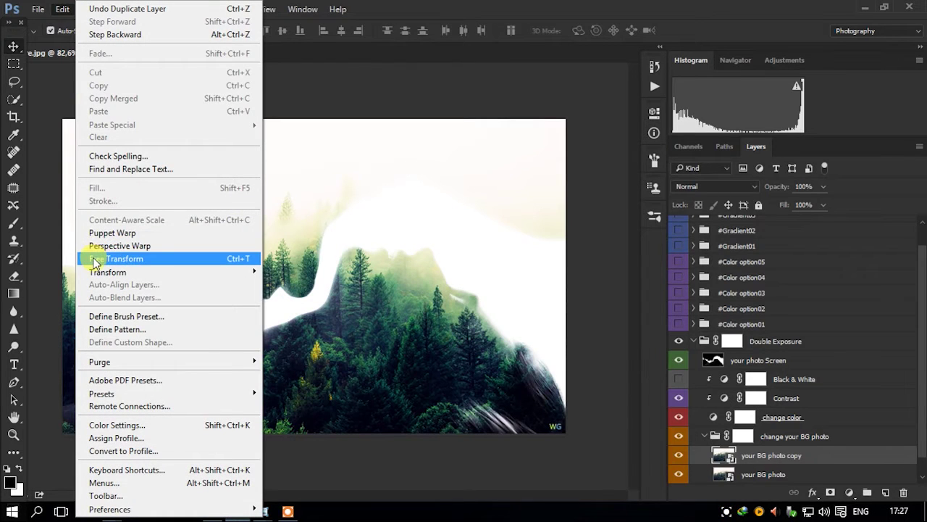
- Flip the forest copy and move it down toward the silhouette's lower area
click(116, 259)
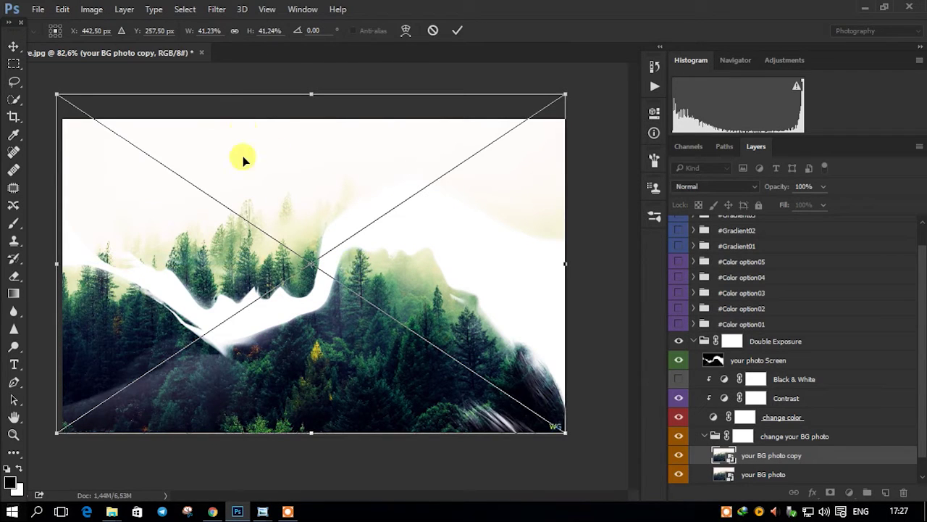
right_click(337, 190)
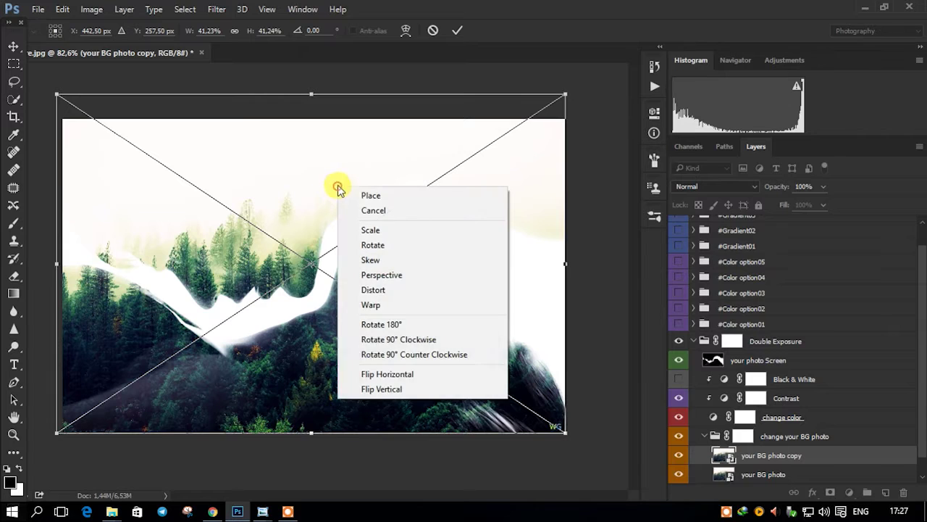
click(378, 389)
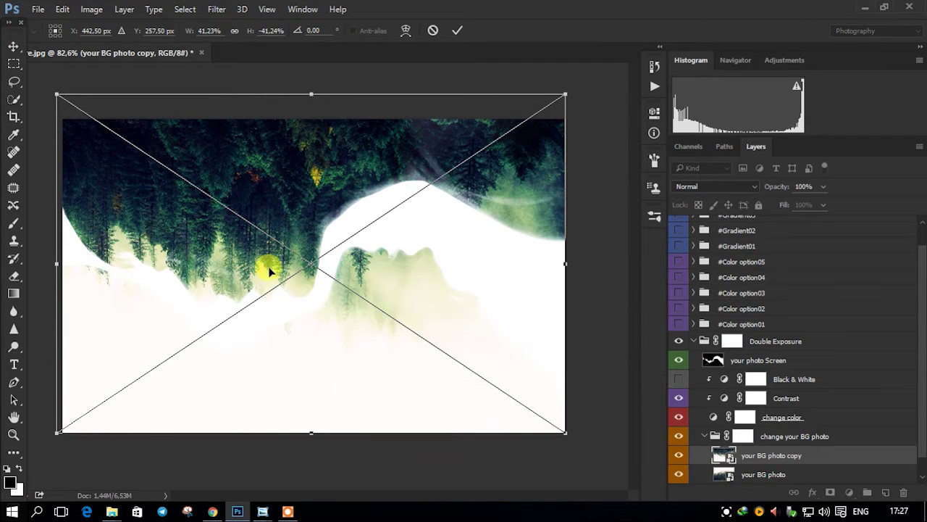
mouse_move(321, 153)
mouse_down()
mouse_move(335, 301)
mouse_move(323, 303)
mouse_move(325, 248)
mouse_up()
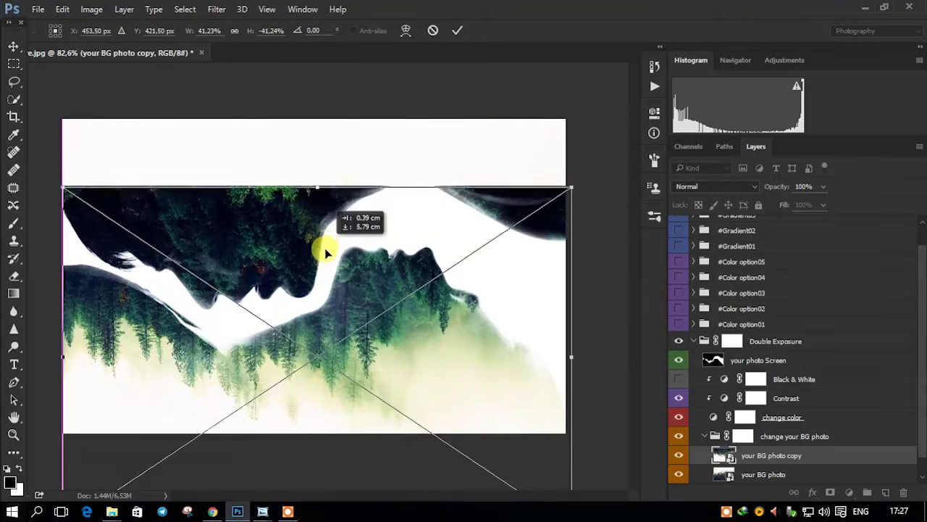
drag(326, 249, 322, 277)
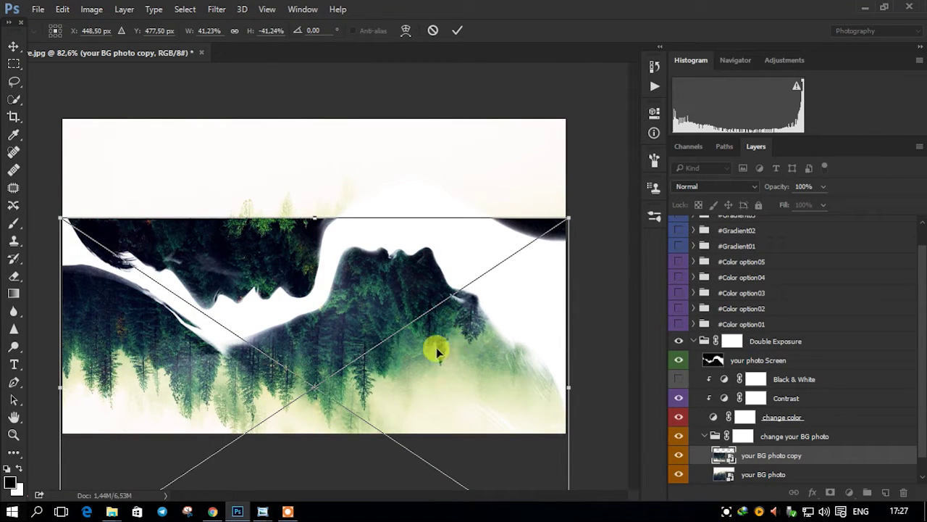
right_click(375, 316)
click(406, 287)
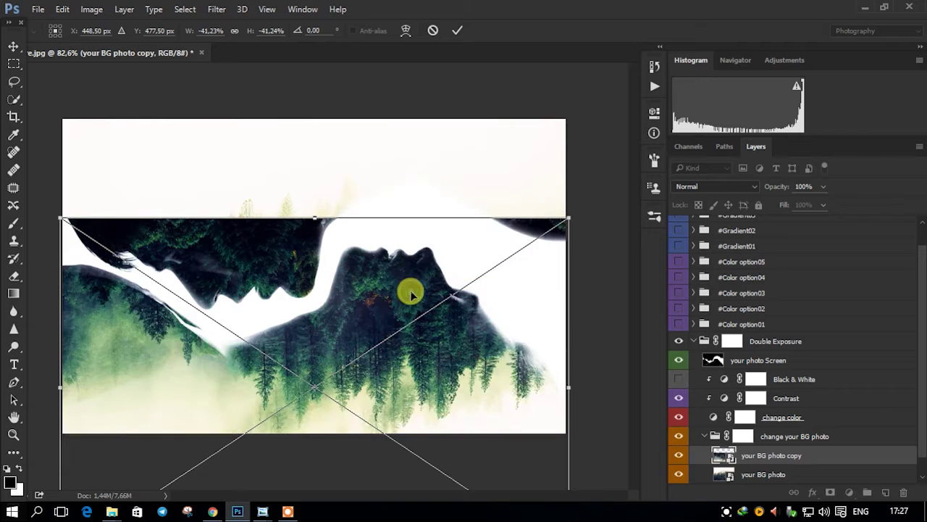
drag(404, 299, 399, 320)
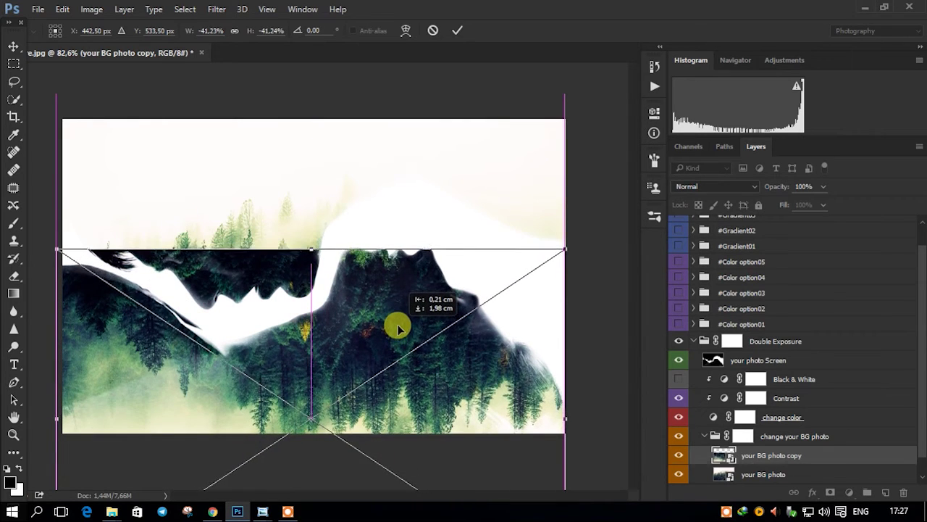
drag(399, 321, 398, 311)
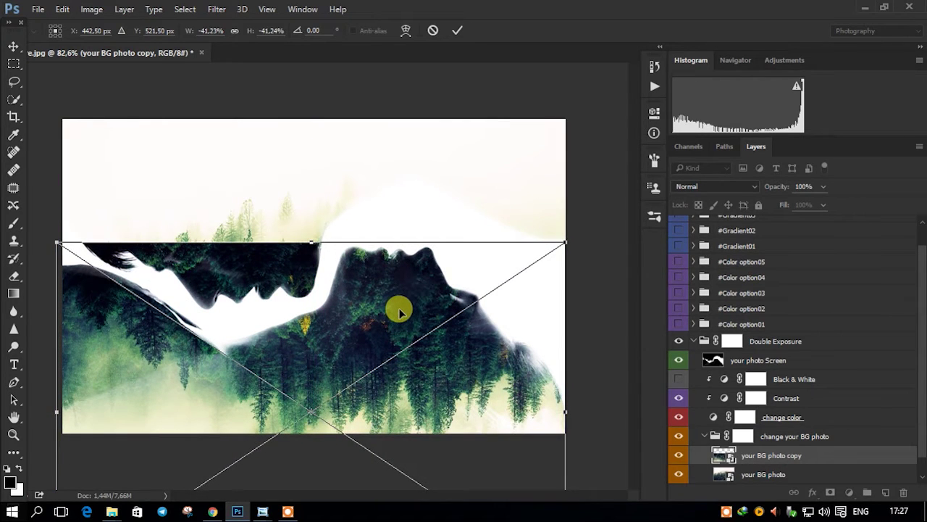
key(Return)
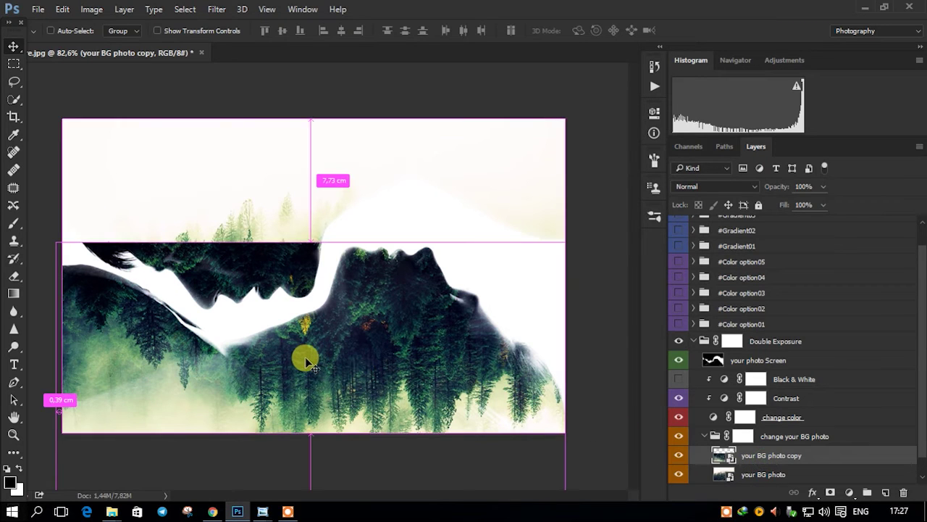
- Enlarge the forest copy to about 48% and fit the whole image in view
key(ctrl+t)
scroll(299, 340, down, 3)
drag(315, 311, 316, 288)
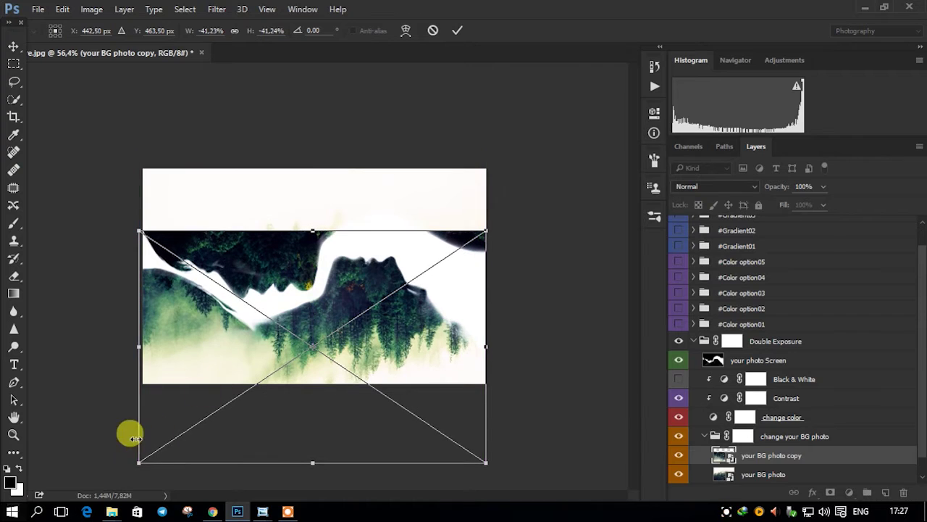
drag(139, 461, 76, 493)
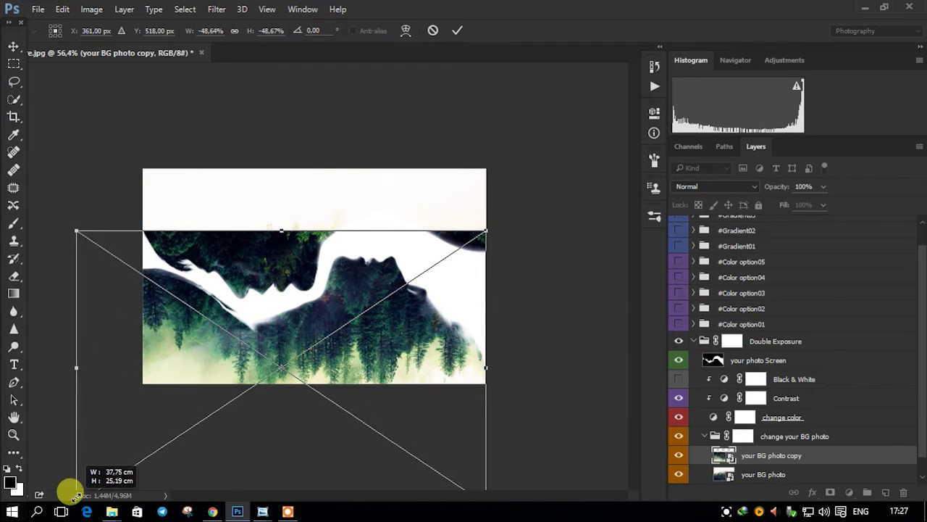
drag(75, 495, 79, 482)
key(Return)
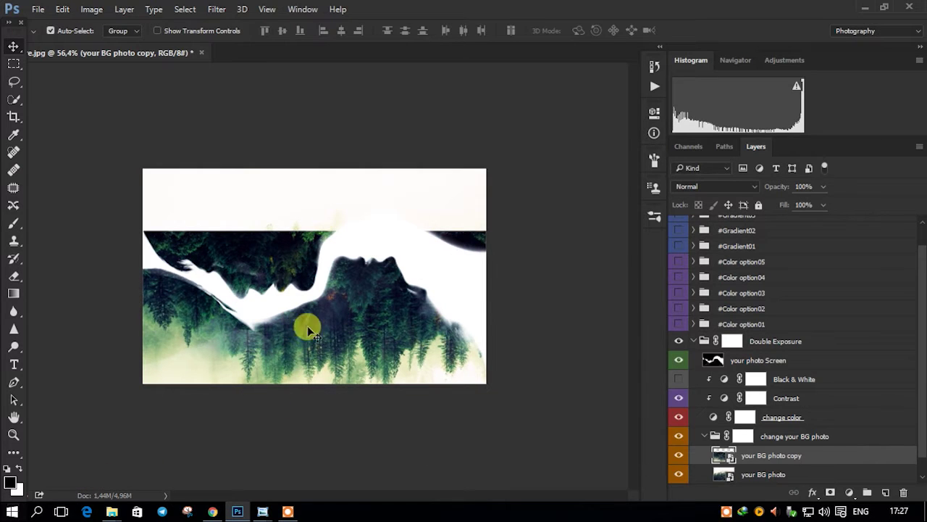
key(ctrl+0)
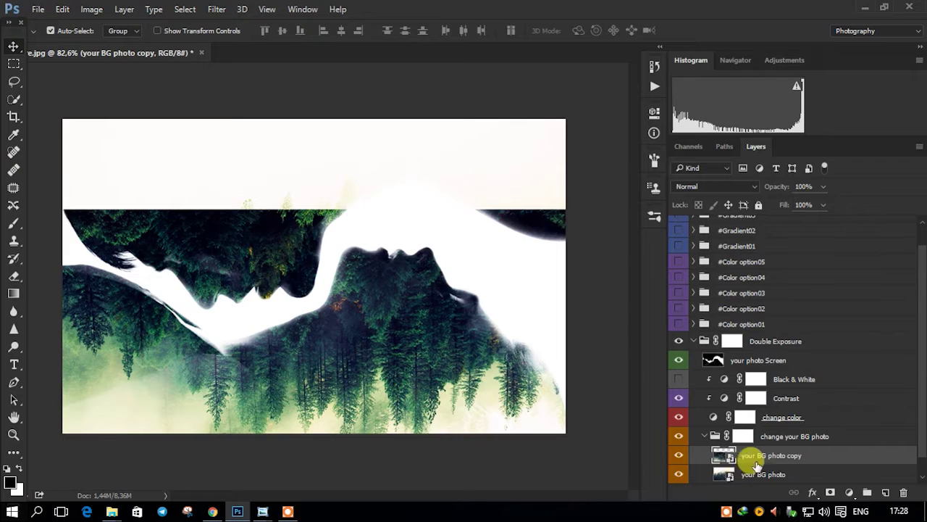
- Select the original forest background layer and toggle its visibility to check it
scroll(768, 461, down, 1)
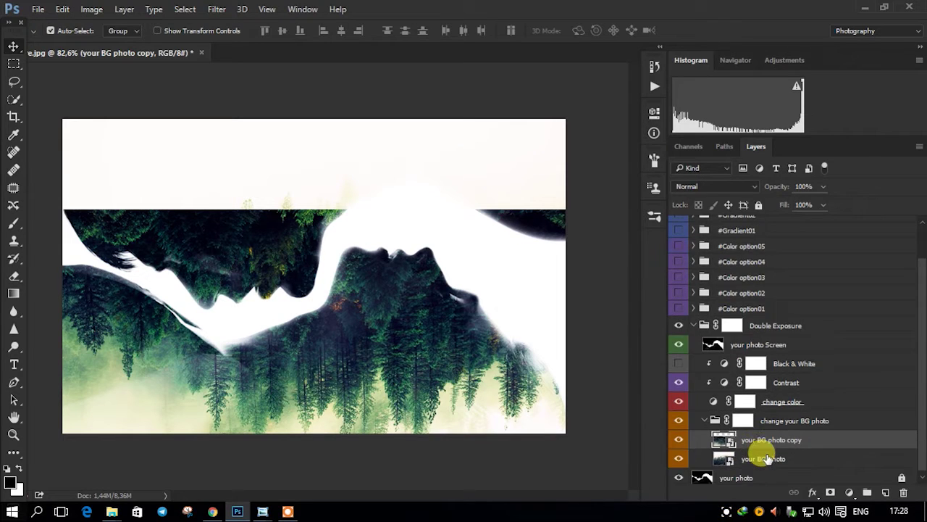
scroll(762, 456, down, 1)
click(746, 455)
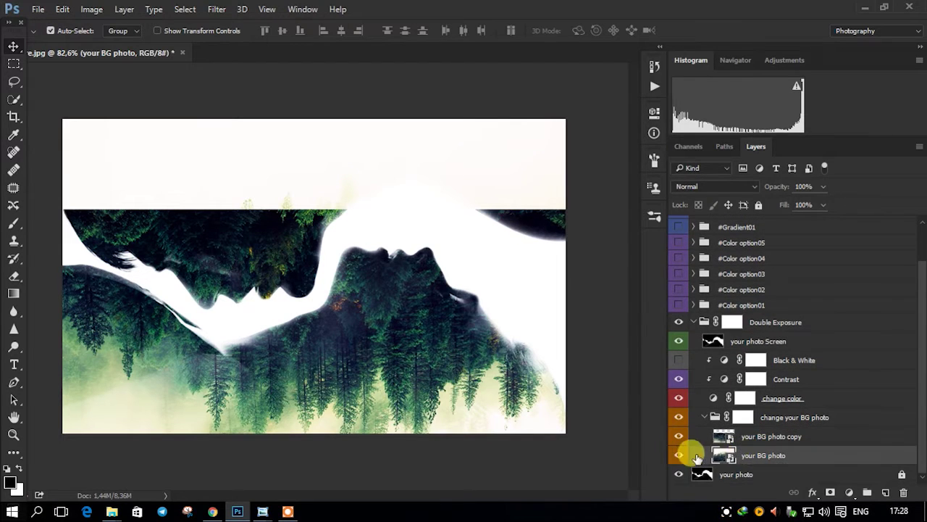
click(678, 455)
click(678, 455)
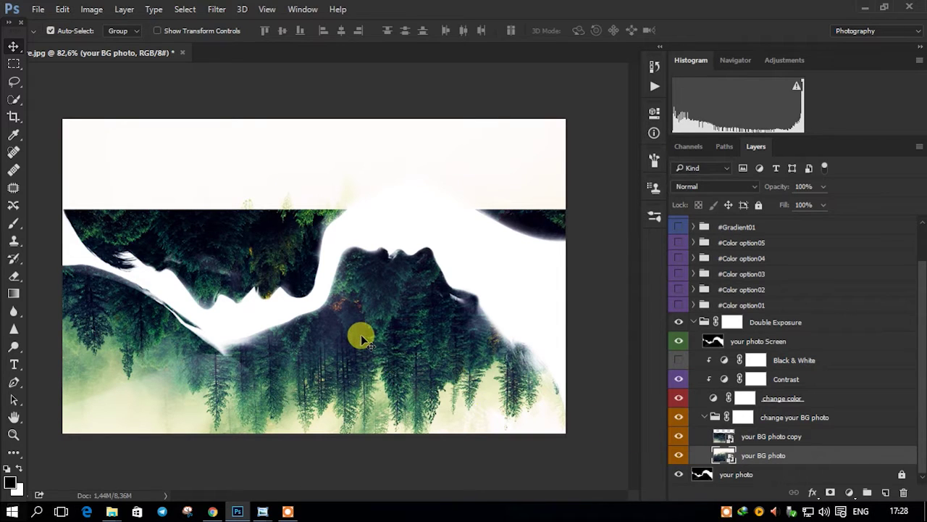
- Flip 'your BG photo' horizontally and move it up so the upright forest fills the top
click(62, 10)
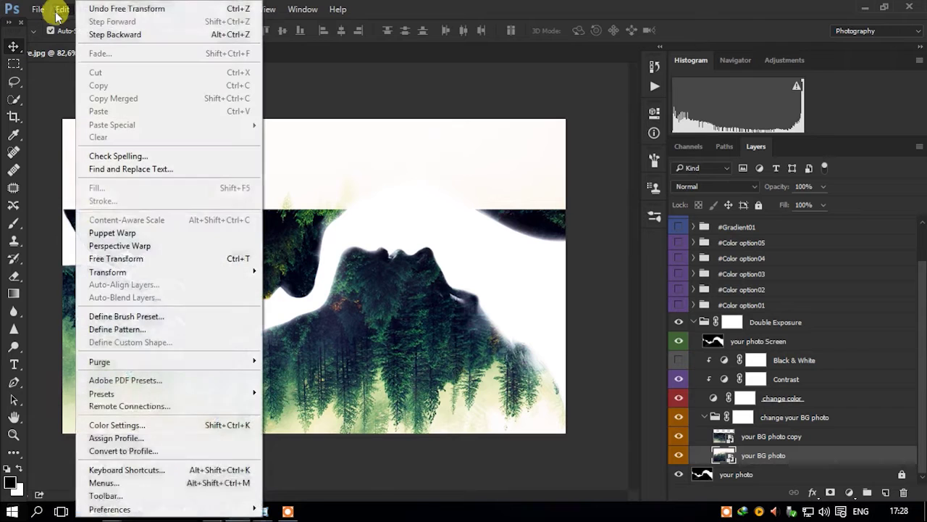
click(210, 261)
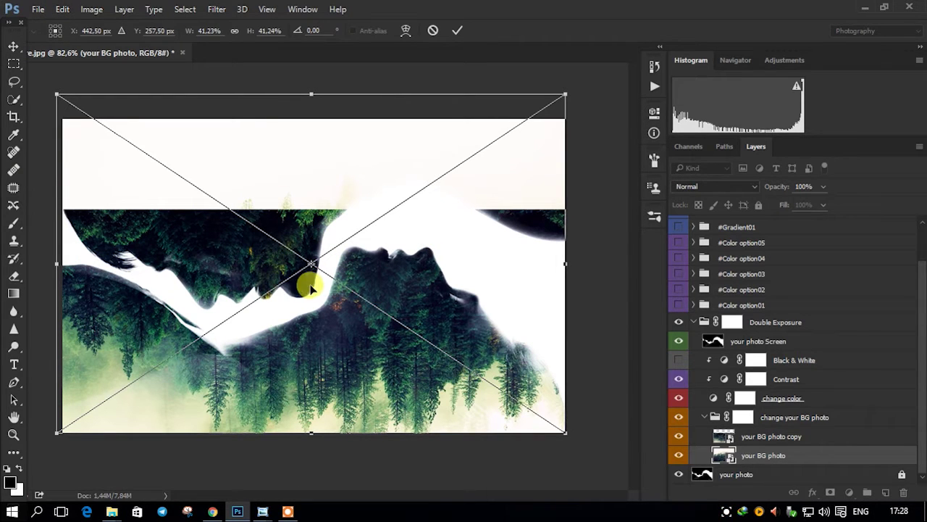
right_click(374, 259)
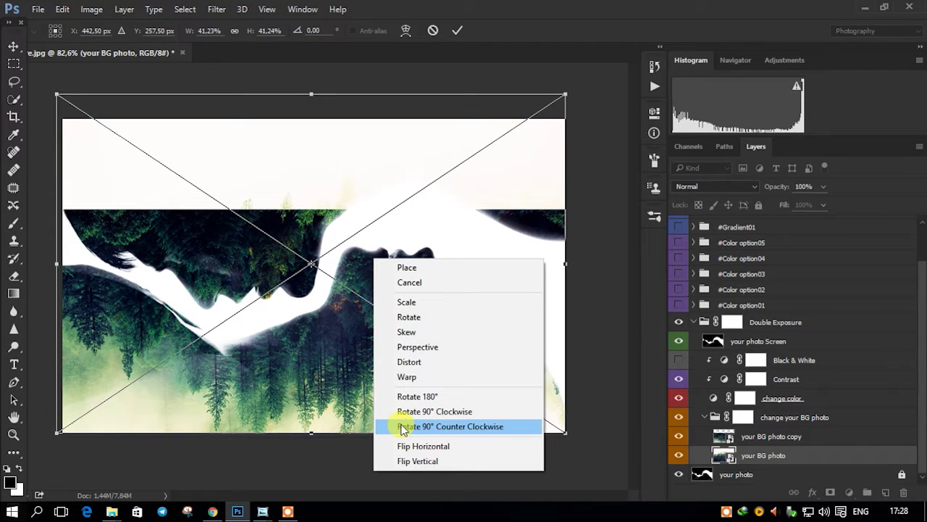
click(416, 444)
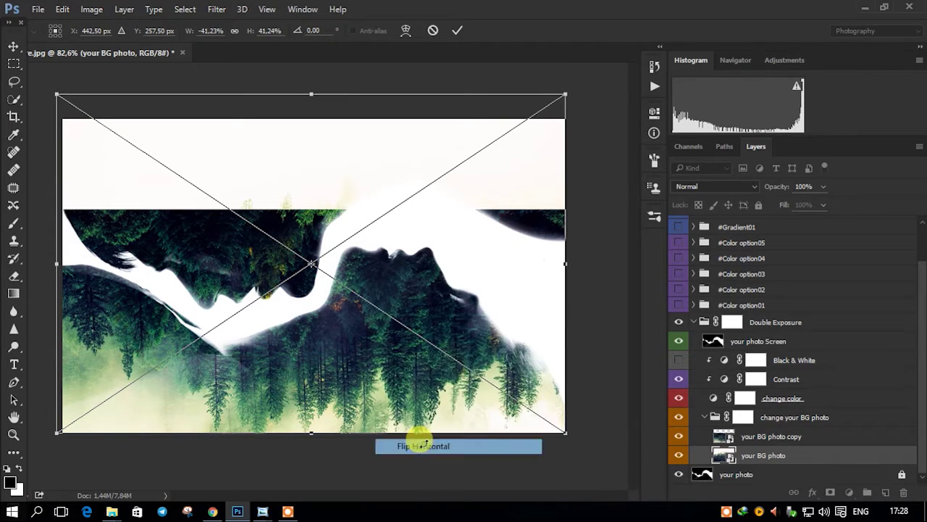
drag(365, 379, 356, 301)
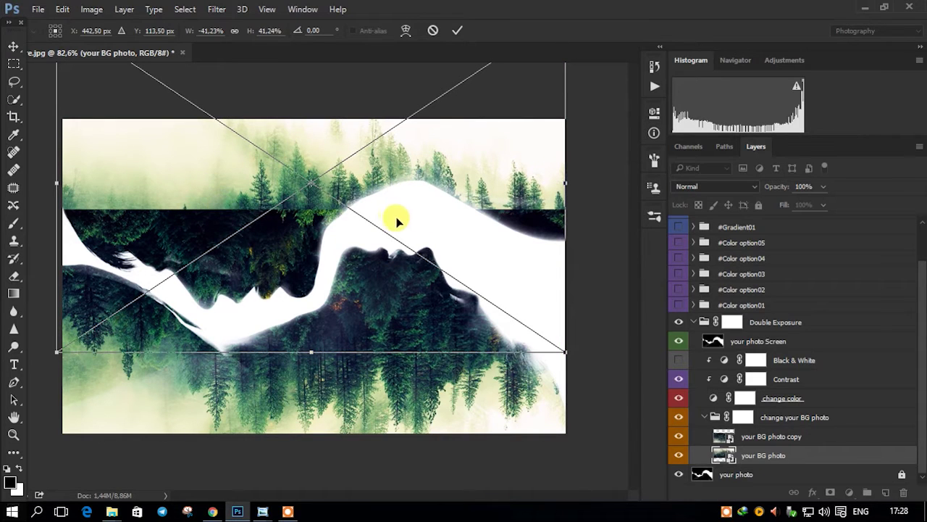
key(Return)
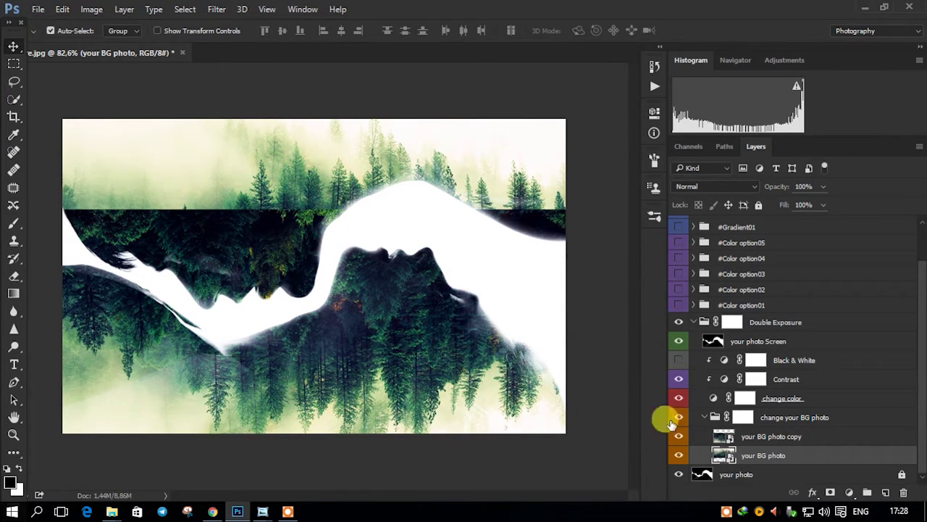
click(737, 437)
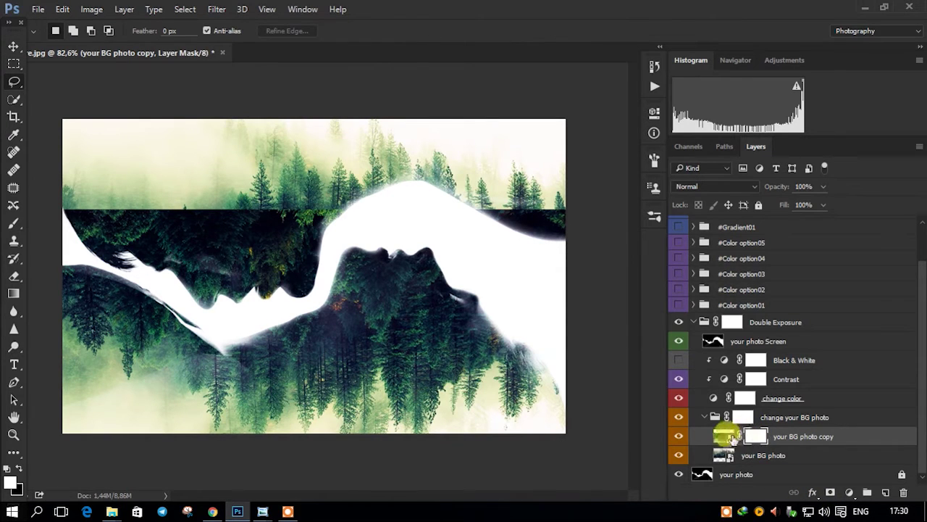
- Switch to the Brush tool and enlarge the soft round brush to 275 px
click(13, 226)
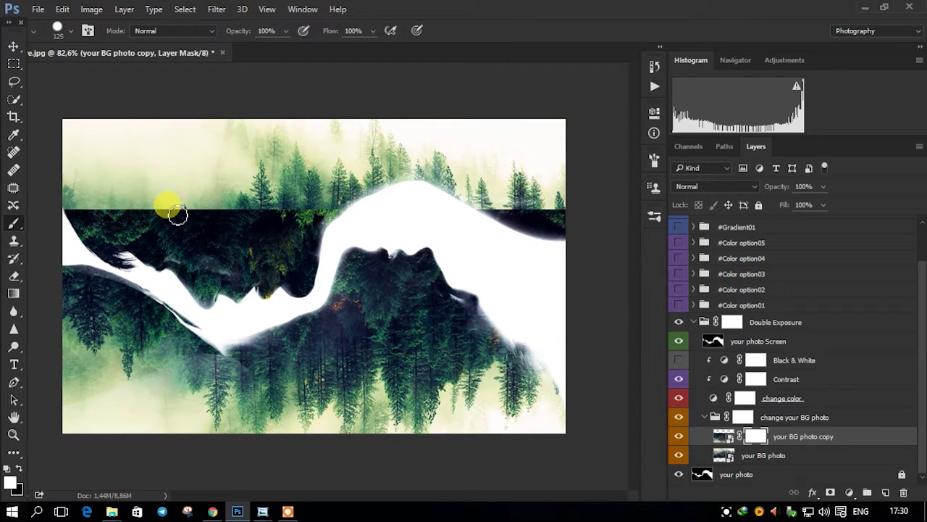
right_click(226, 235)
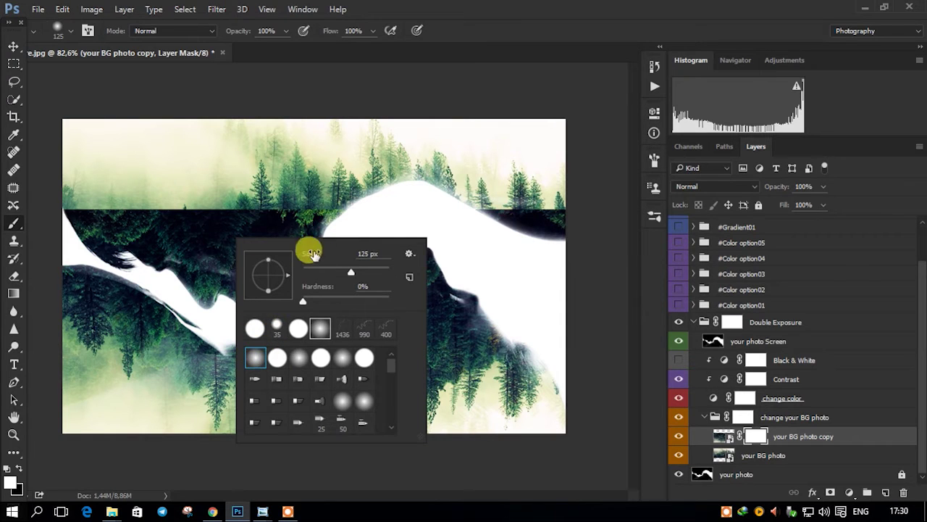
drag(360, 269, 369, 268)
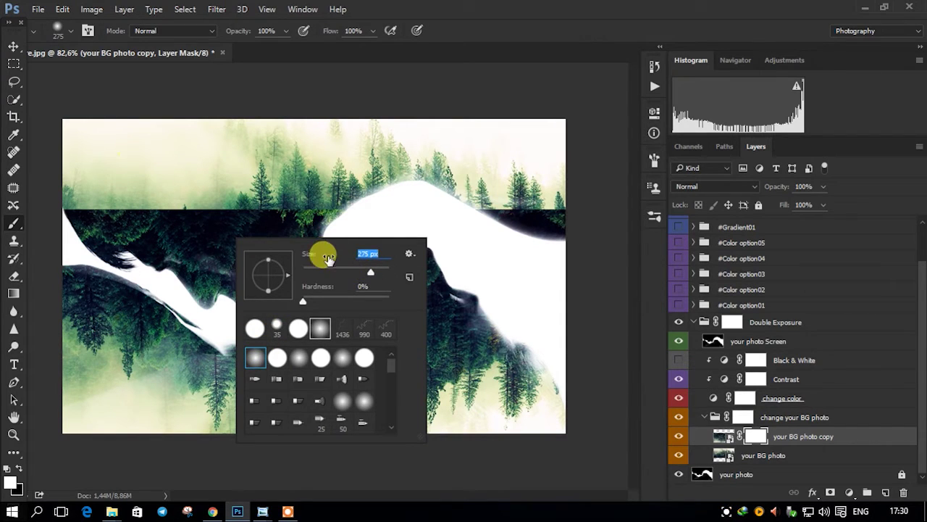
click(189, 210)
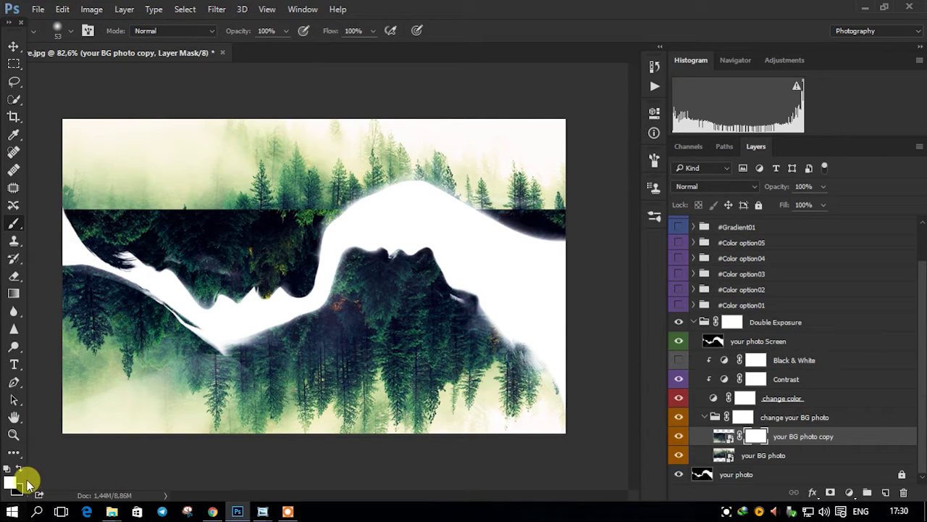
- Paint black along the horizon seam and dark band on the copy's mask
mouse_move(125, 231)
mouse_down()
mouse_move(121, 212)
mouse_move(179, 212)
mouse_up()
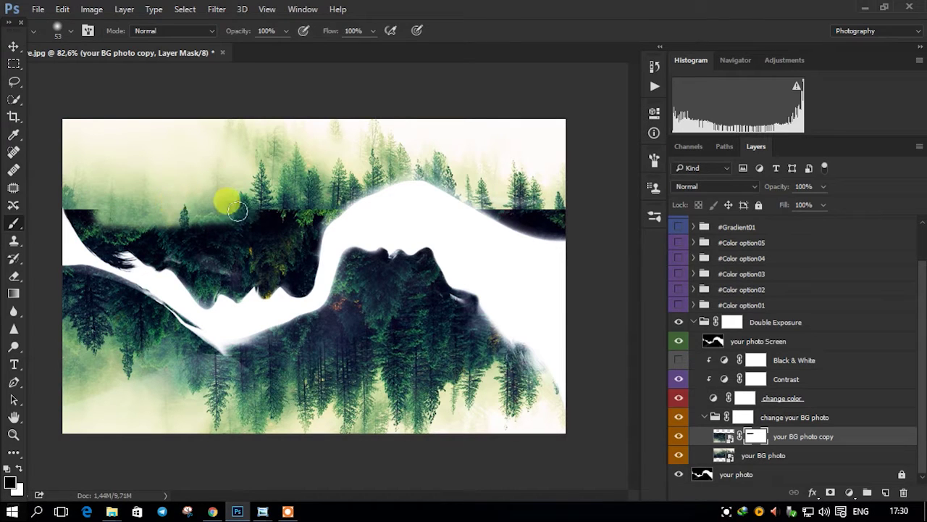
key(bracketright)
key(bracketright)
key(bracketright)
mouse_move(277, 182)
mouse_down()
mouse_move(178, 193)
mouse_move(69, 180)
mouse_move(110, 243)
mouse_move(63, 205)
mouse_move(94, 245)
mouse_move(108, 233)
mouse_move(224, 272)
mouse_move(180, 263)
mouse_move(200, 288)
mouse_move(226, 274)
mouse_move(191, 240)
mouse_move(255, 265)
mouse_move(289, 254)
mouse_move(272, 274)
mouse_move(302, 283)
mouse_move(289, 221)
mouse_move(299, 201)
mouse_move(317, 226)
mouse_move(449, 172)
mouse_move(498, 207)
mouse_move(529, 204)
mouse_move(539, 234)
mouse_move(434, 185)
mouse_up()
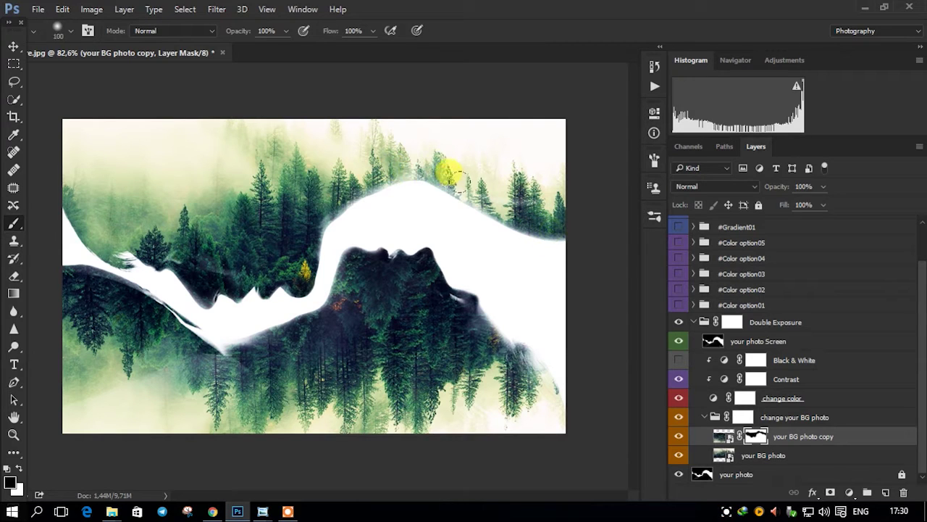
drag(491, 165, 494, 194)
mouse_move(388, 127)
mouse_down()
mouse_move(265, 156)
mouse_move(263, 216)
mouse_move(250, 234)
mouse_move(196, 239)
mouse_move(161, 212)
mouse_move(122, 200)
mouse_up()
mouse_move(62, 174)
mouse_down()
mouse_move(36, 106)
mouse_move(491, 218)
mouse_move(227, 183)
mouse_move(294, 198)
mouse_move(166, 113)
mouse_move(490, 108)
mouse_move(297, 110)
mouse_move(254, 122)
mouse_up()
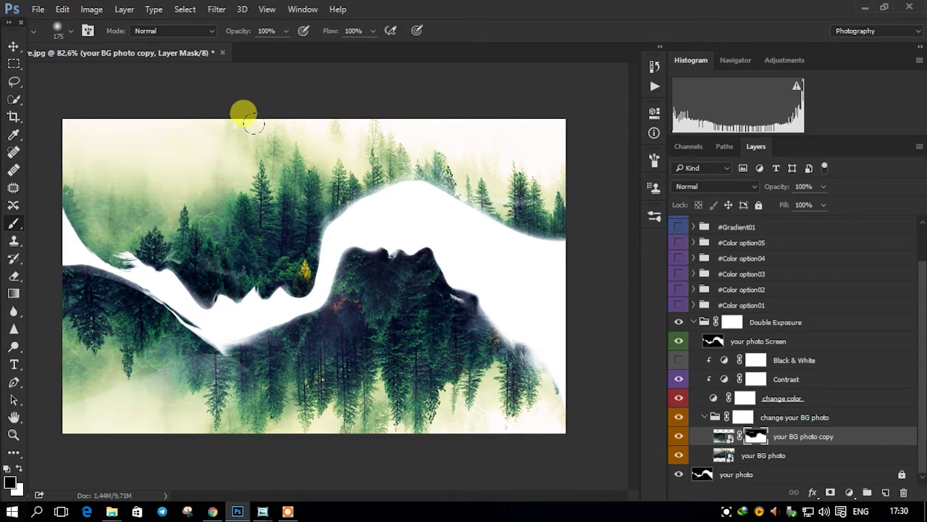
key(v)
scroll(440, 259, down, 3)
click(574, 255)
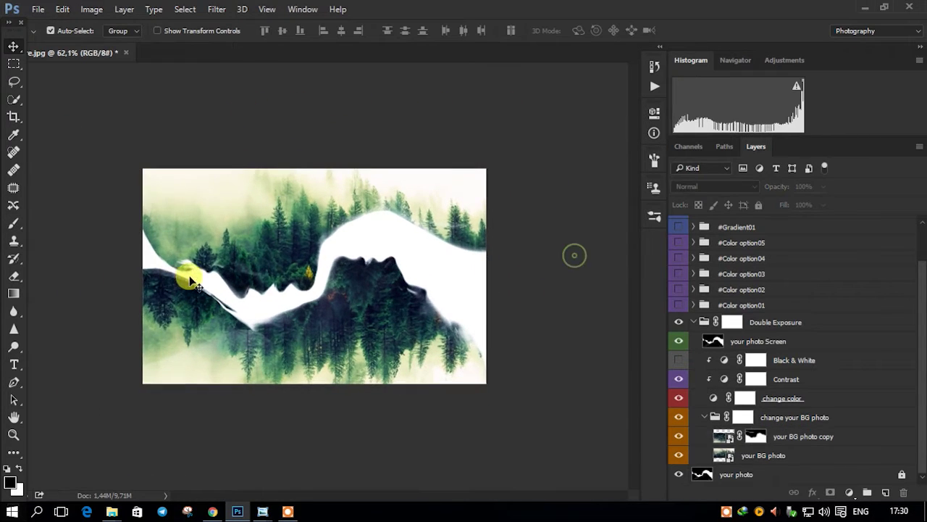
scroll(192, 281, up, 1)
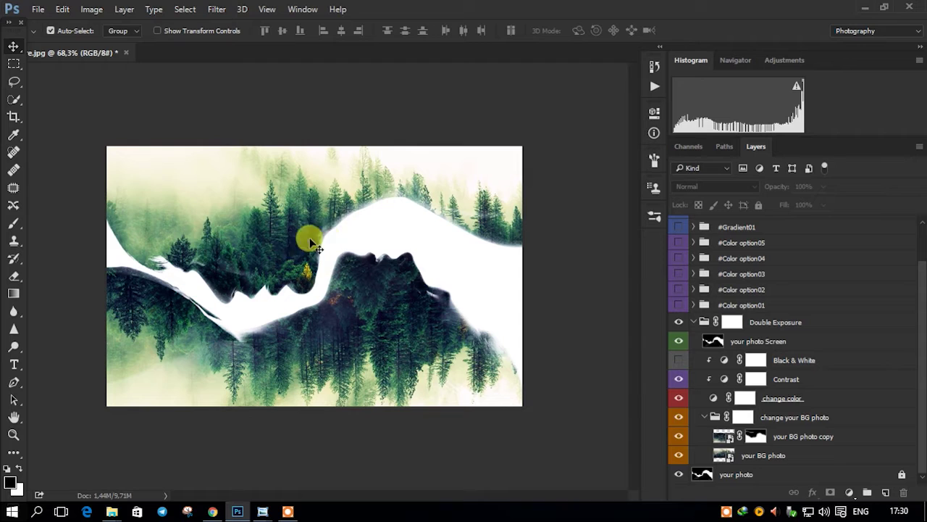
click(730, 438)
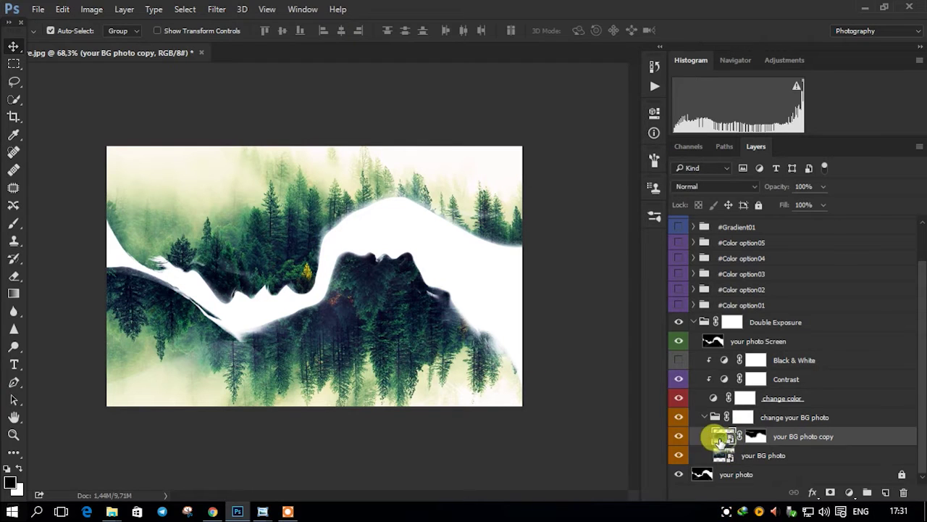
key(ctrl+t)
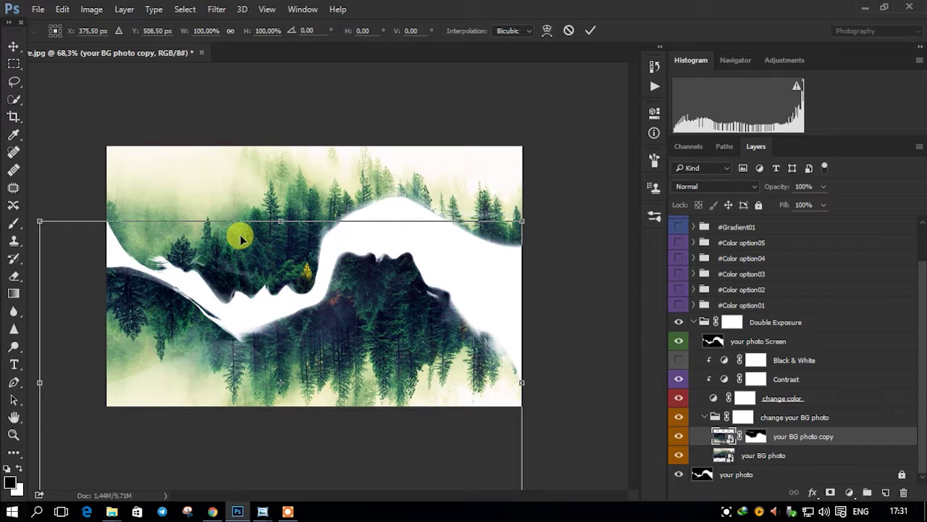
double_click(353, 308)
click(751, 455)
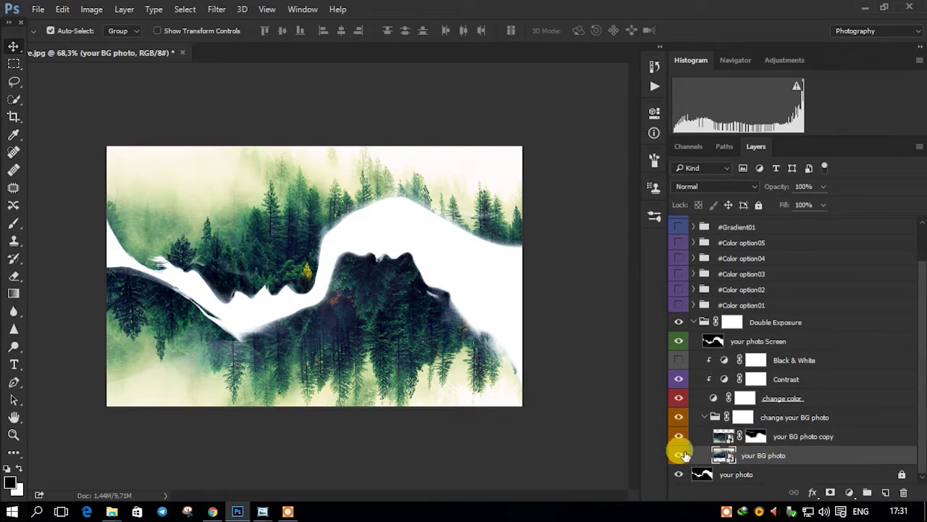
click(679, 455)
click(678, 455)
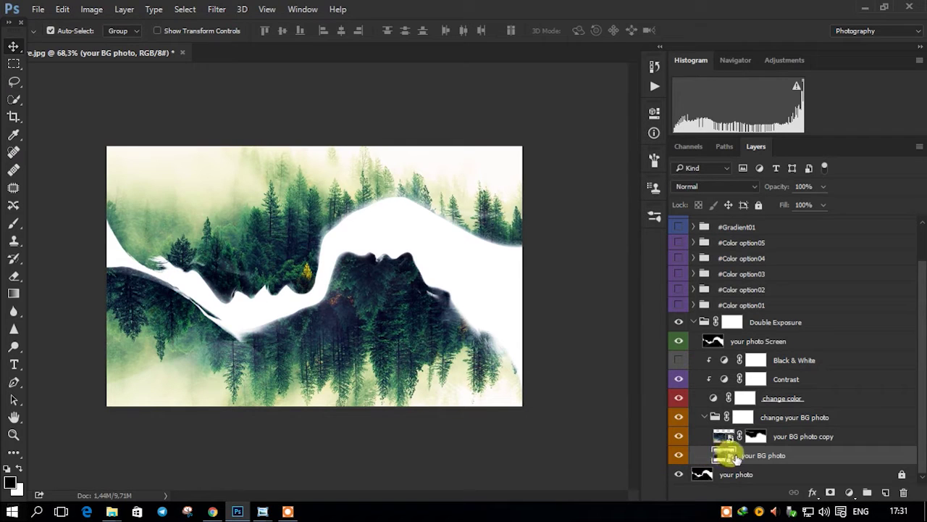
key(ctrl)
key(ctrl+t)
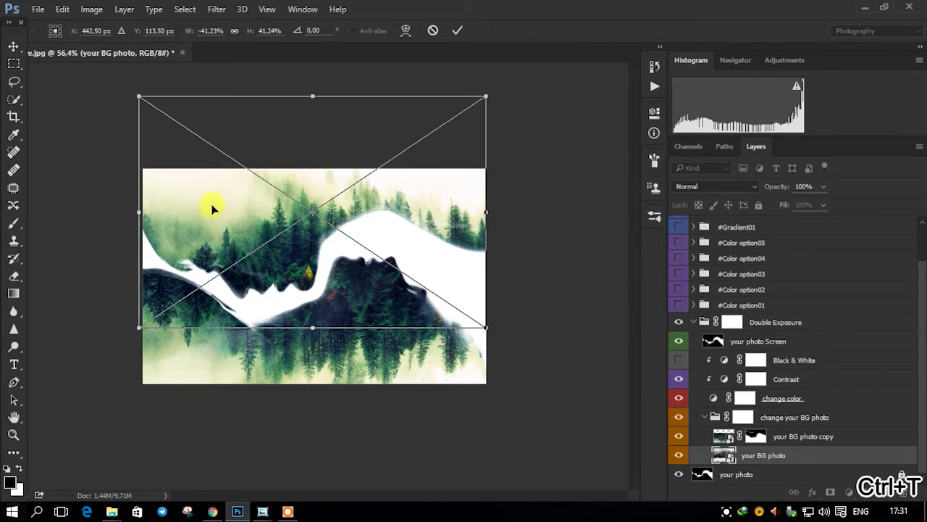
- Flip the forest background photo horizontally and shift it right and down
drag(138, 97, 45, 61)
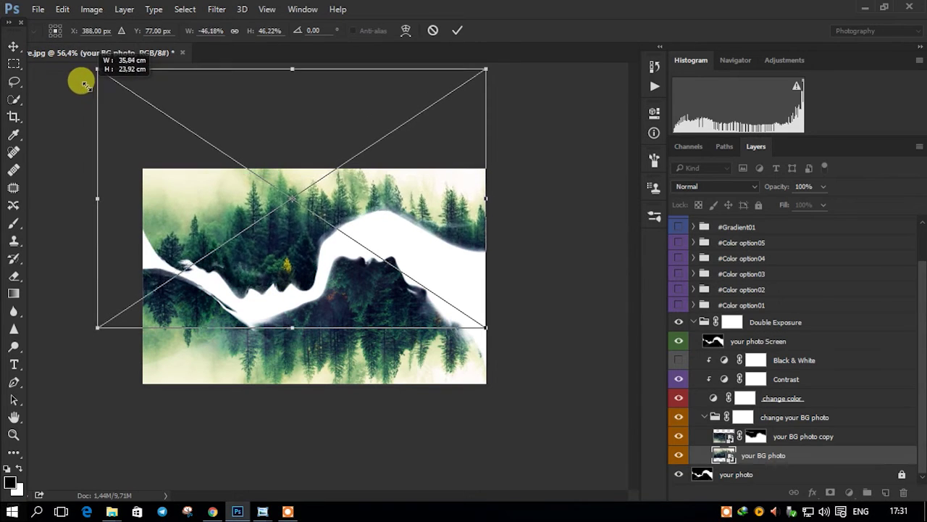
drag(45, 61, 94, 66)
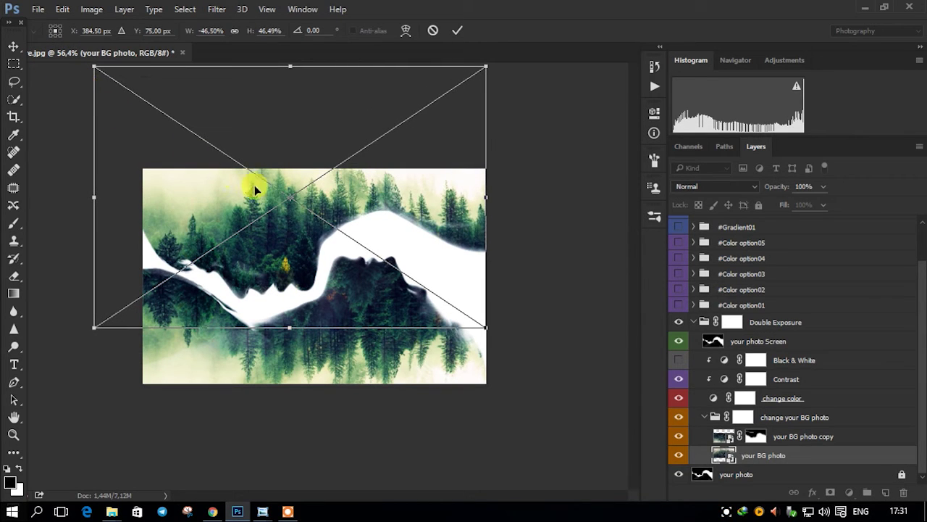
right_click(425, 209)
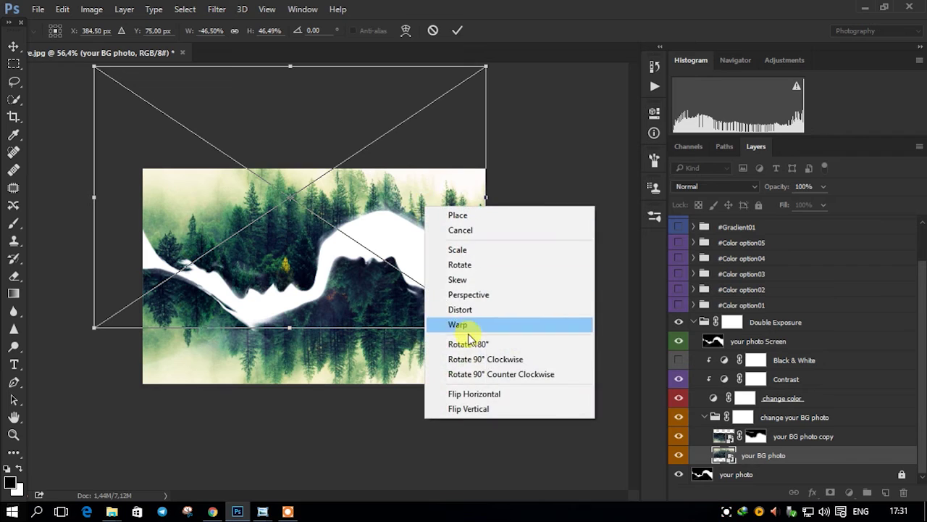
click(468, 403)
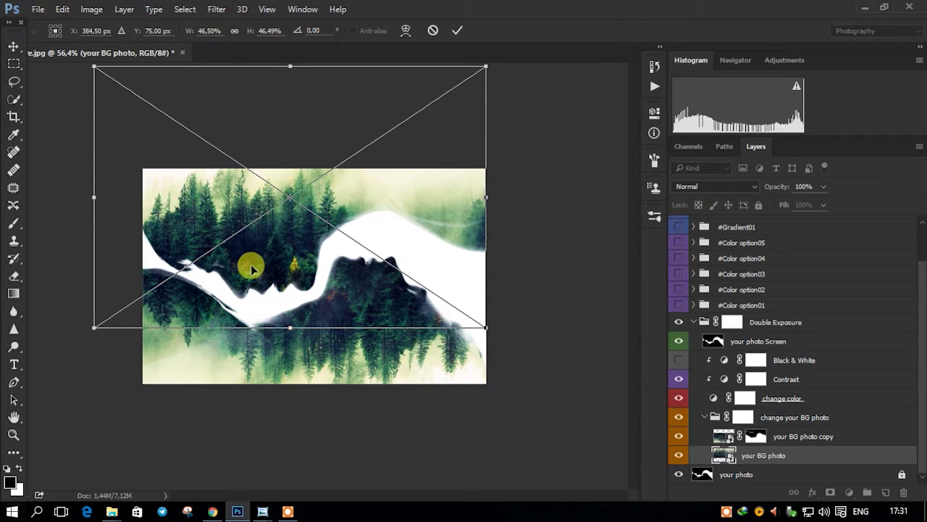
drag(433, 262, 458, 265)
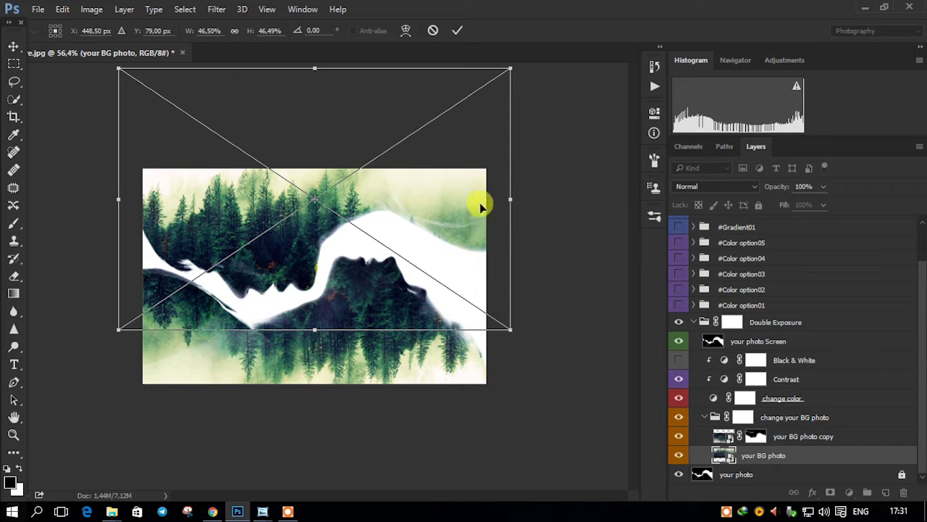
drag(450, 207, 449, 225)
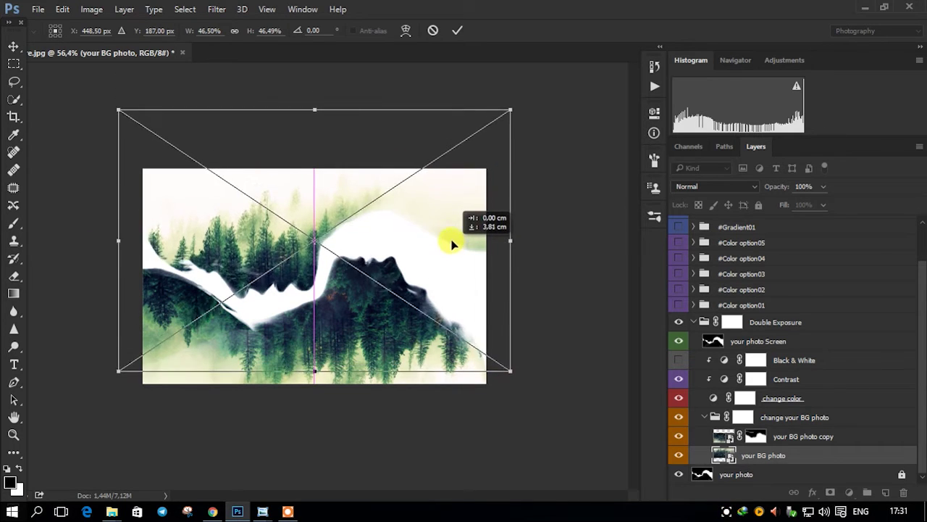
key(Return)
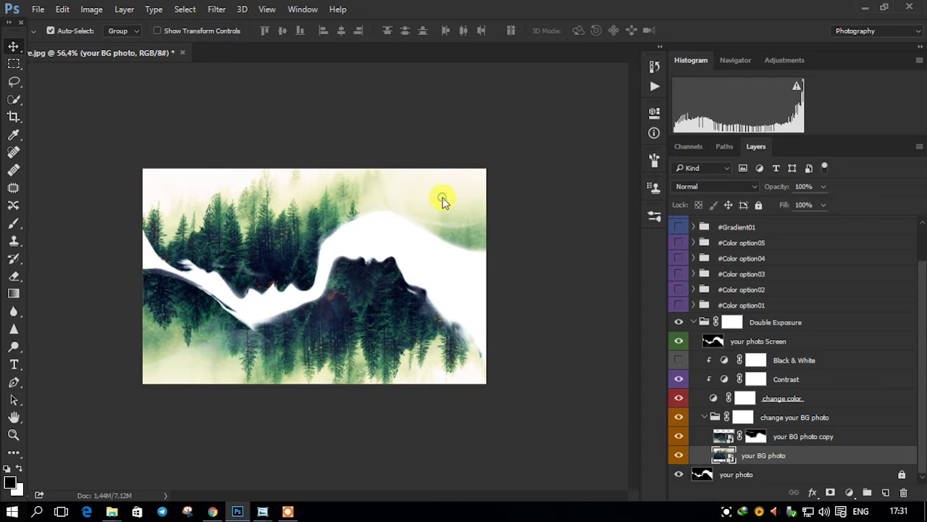
scroll(317, 289, up, 2)
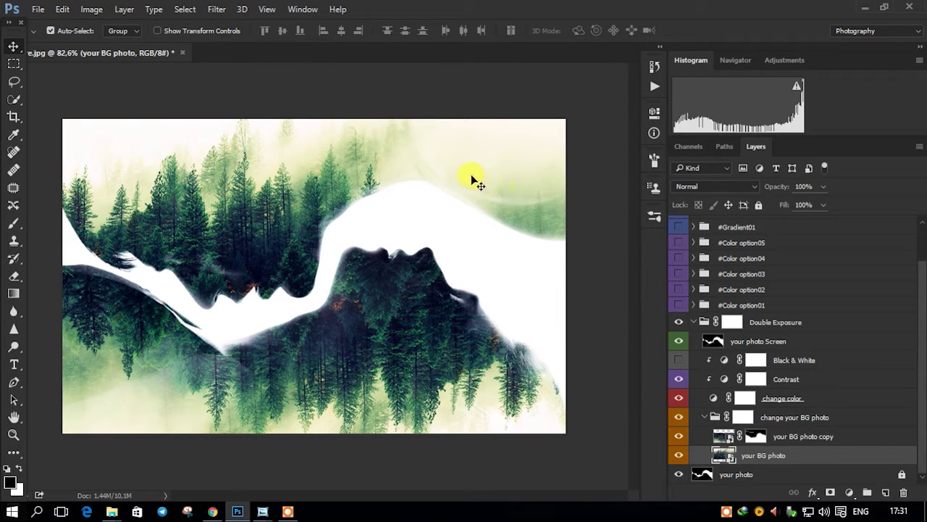
- Scale the background photo up to about 53% and move it up and left
key(ctrl+t)
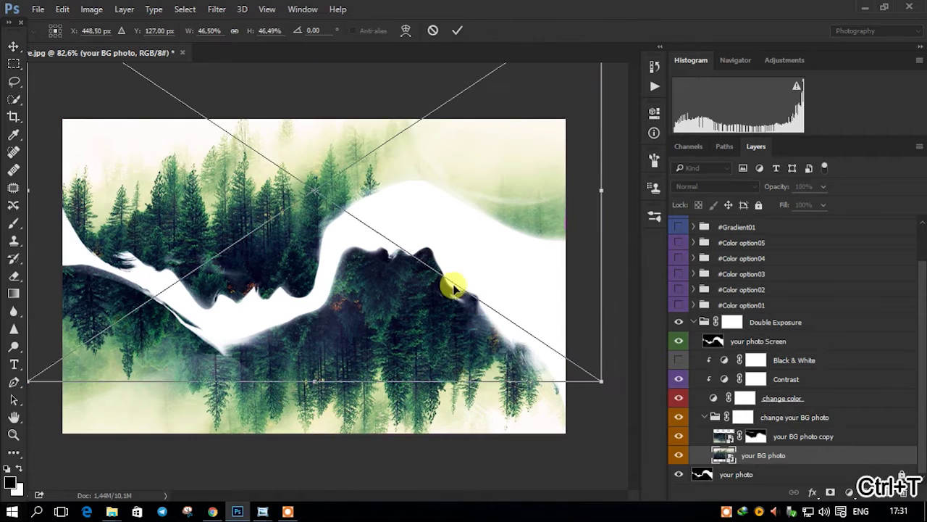
drag(495, 274, 491, 268)
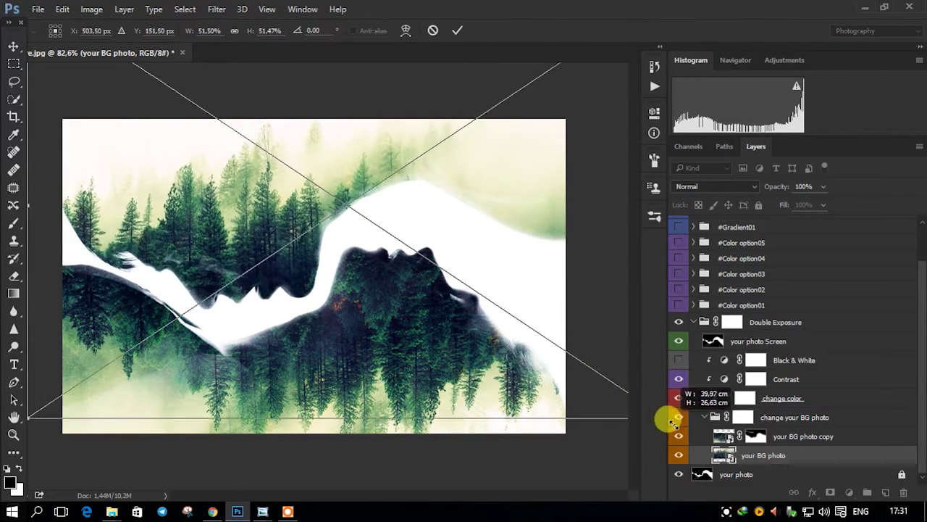
drag(603, 373, 679, 428)
mouse_move(530, 373)
mouse_down()
mouse_move(507, 328)
mouse_move(508, 304)
mouse_up()
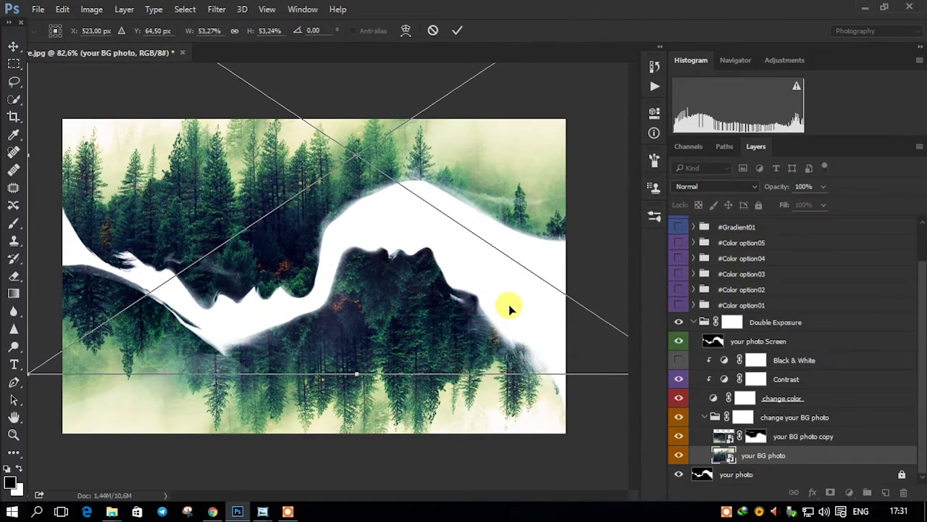
key(Return)
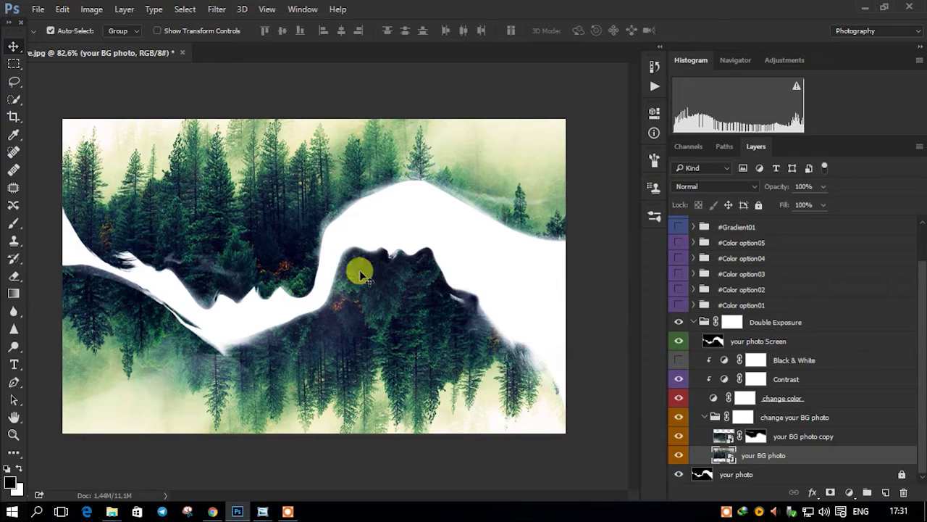
- Preview #Color option01 through #Color option05 one at a time, hiding each again
scroll(369, 244, down, 1)
scroll(304, 327, down, 1)
scroll(305, 327, up, 2)
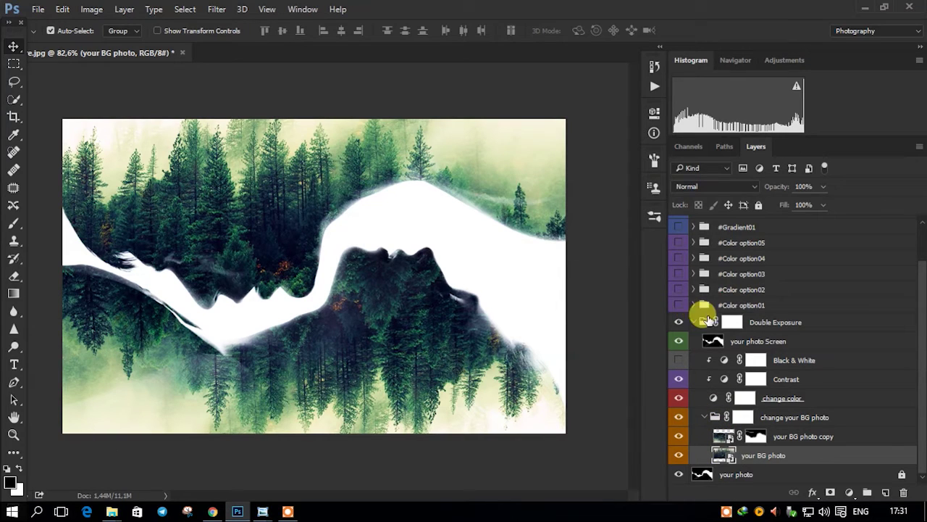
click(742, 305)
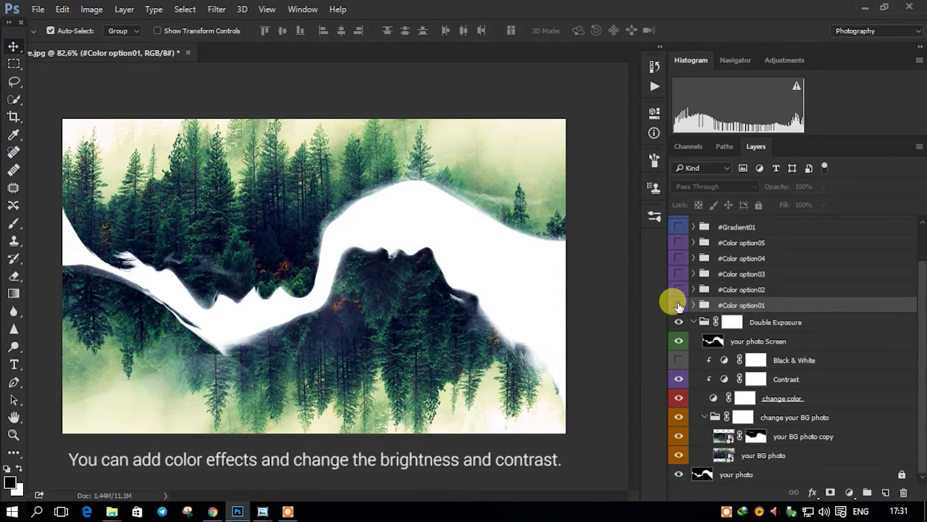
click(679, 305)
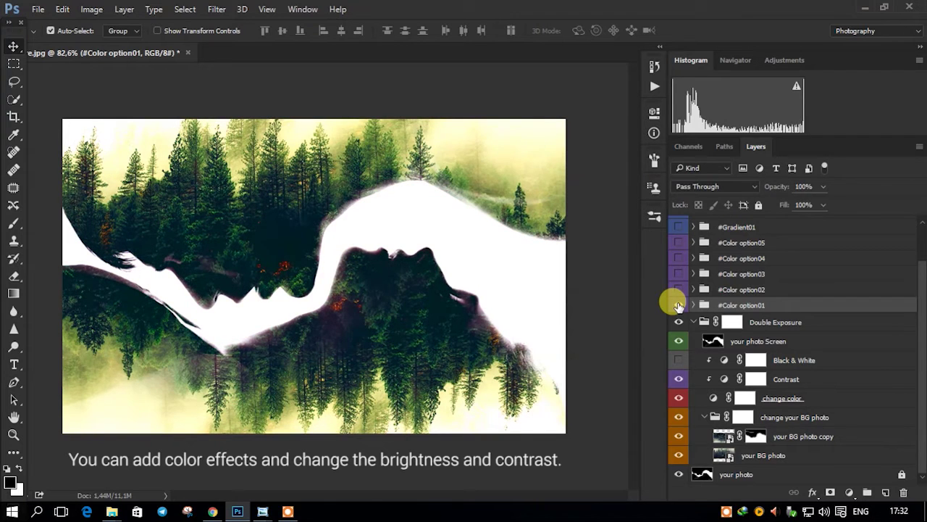
click(679, 305)
click(679, 290)
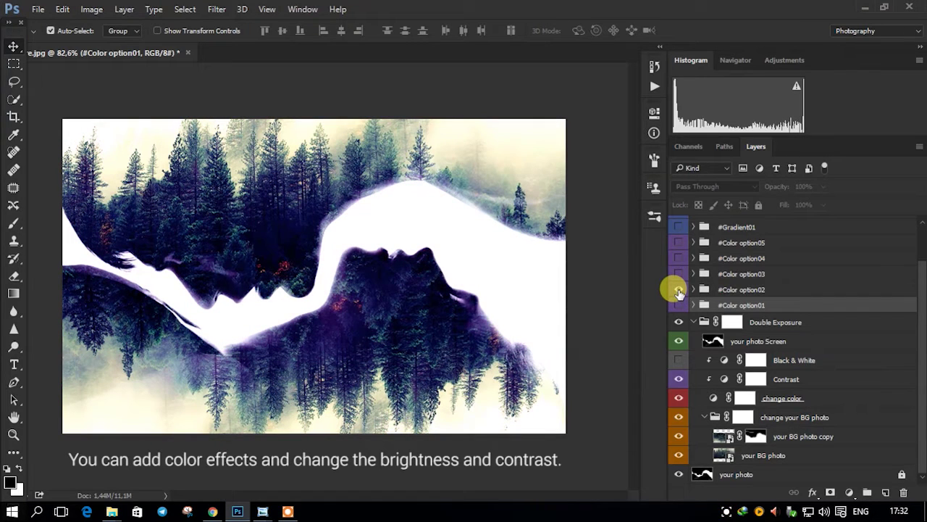
click(679, 290)
click(678, 274)
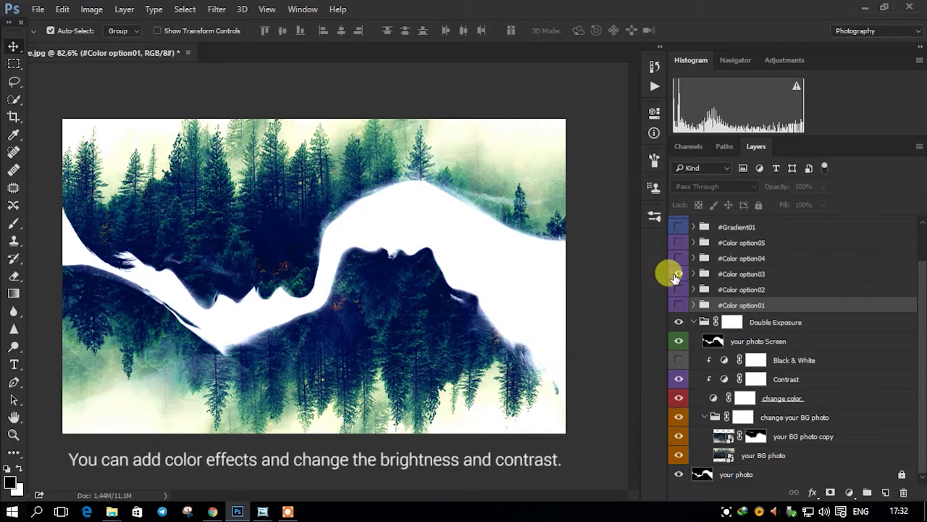
click(678, 274)
click(678, 258)
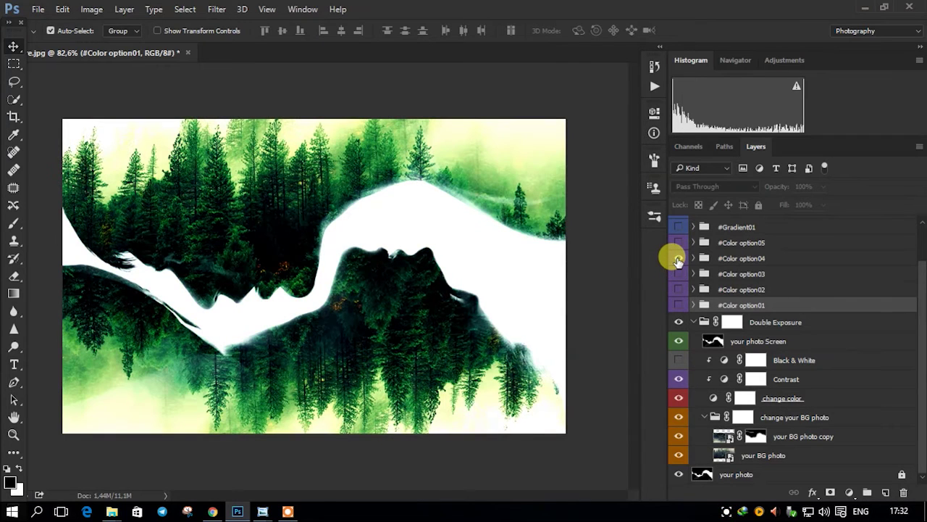
click(678, 259)
click(678, 243)
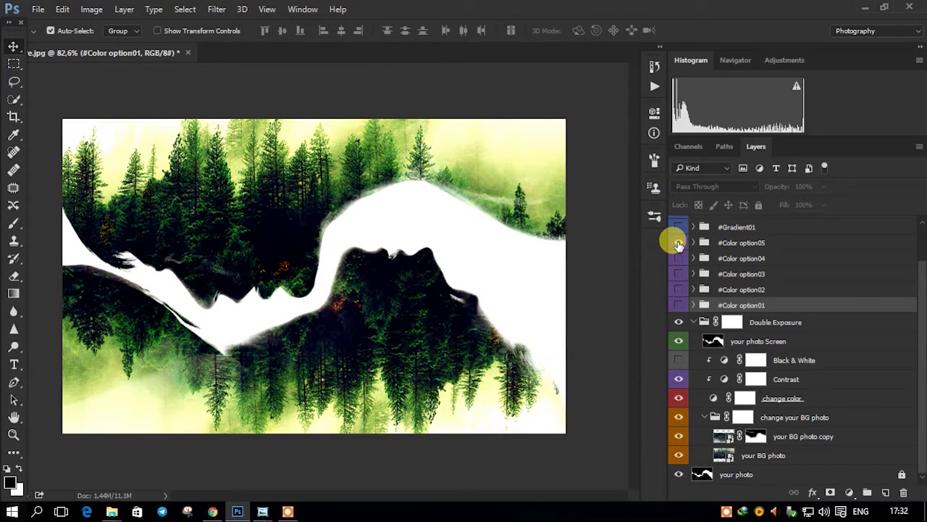
click(678, 243)
- Preview #Gradient01 to #Gradient03 in turn, then switch on and select Hight contrast
click(679, 227)
click(678, 227)
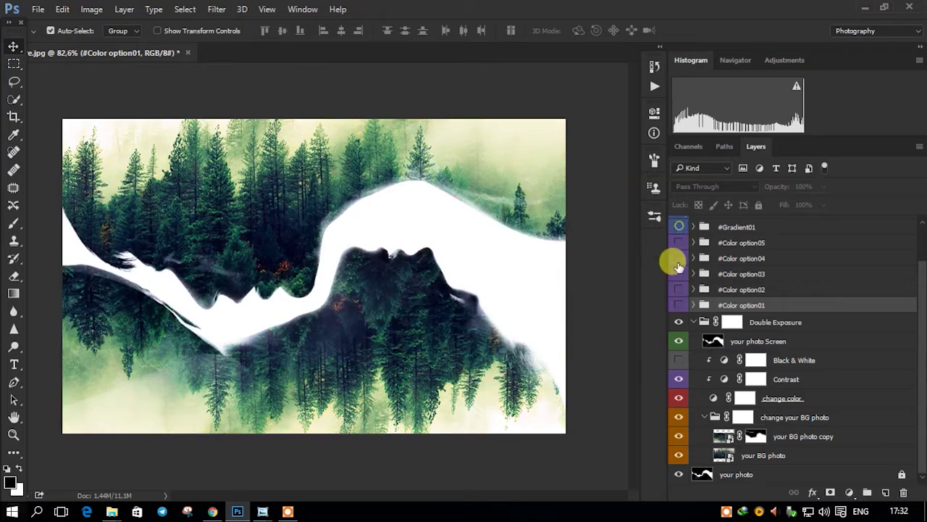
scroll(679, 308, up, 3)
click(678, 255)
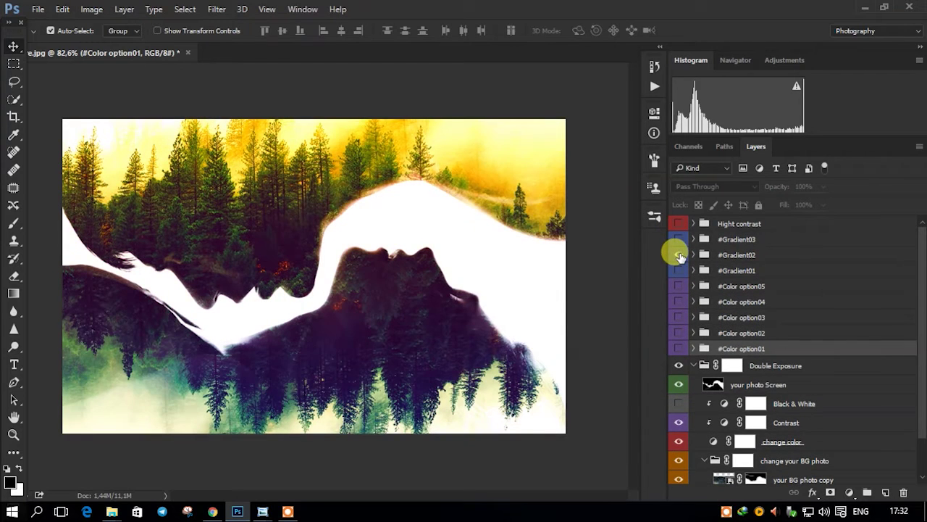
click(678, 255)
click(678, 239)
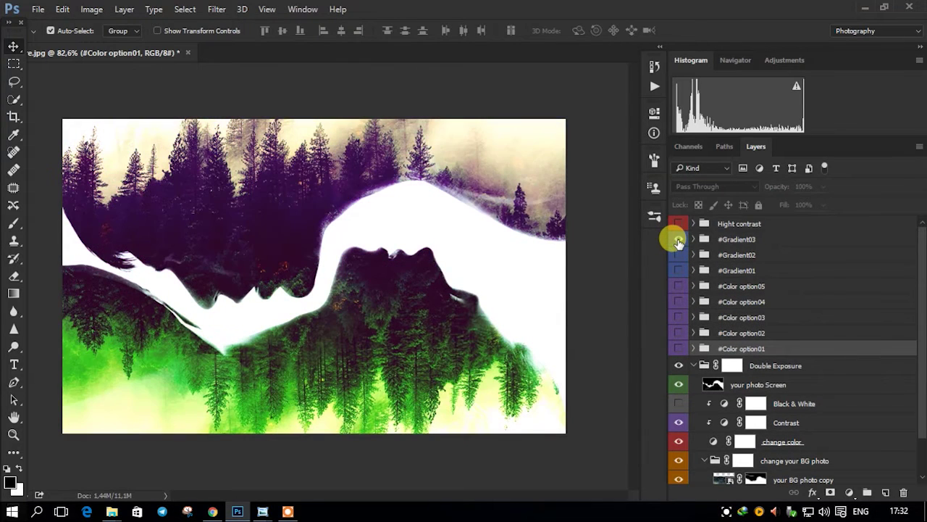
click(678, 240)
click(676, 224)
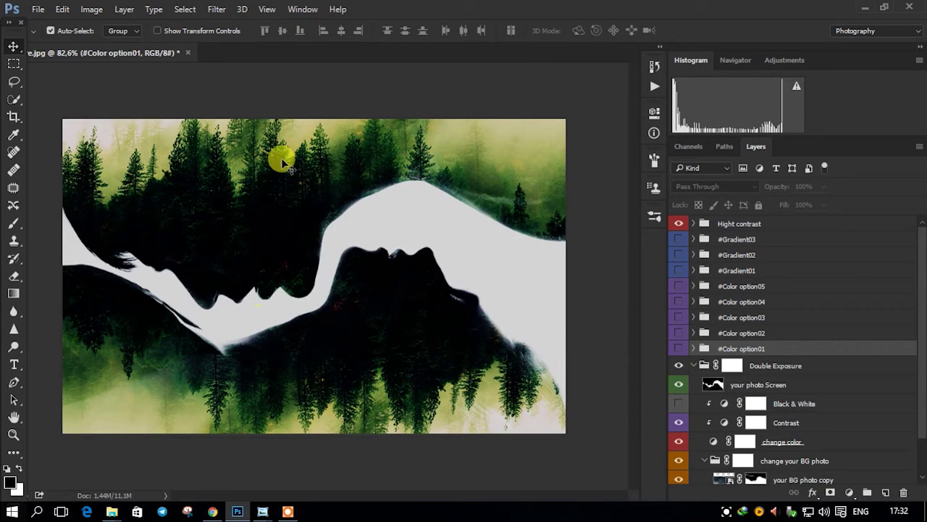
click(743, 225)
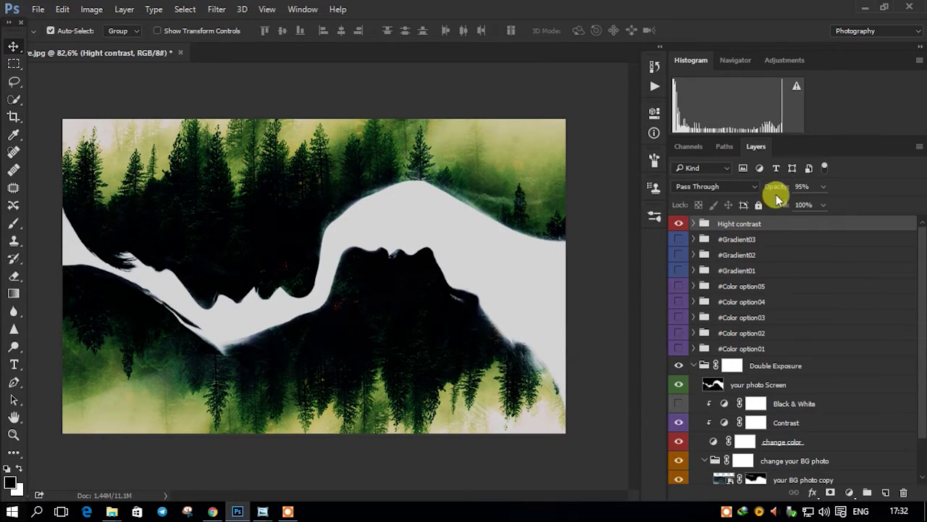
- Lower the Hight contrast opacity and briefly preview the #Color option05 and 04 tints
drag(776, 190, 755, 198)
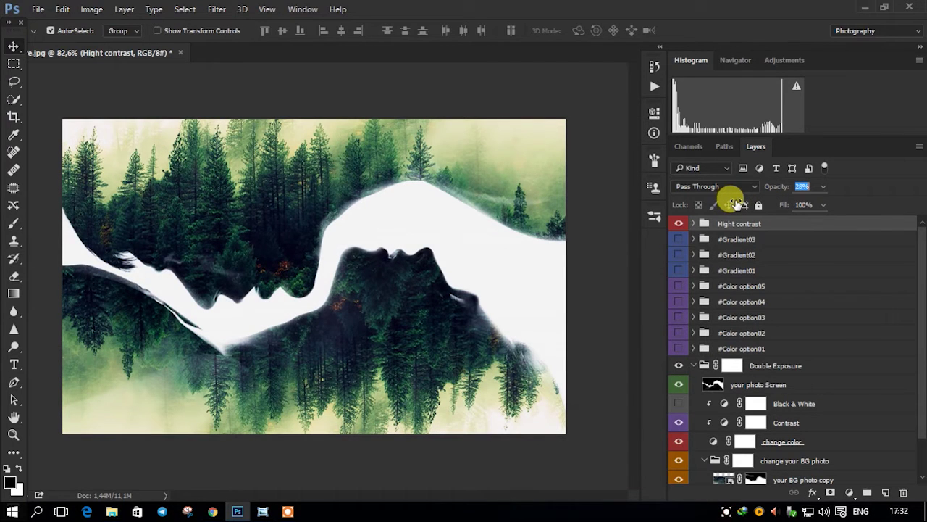
drag(736, 203, 725, 205)
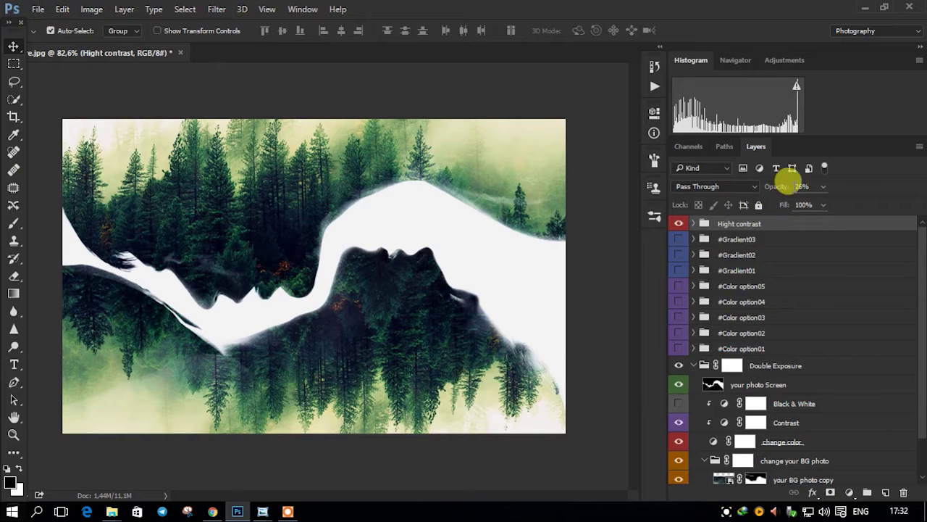
click(735, 242)
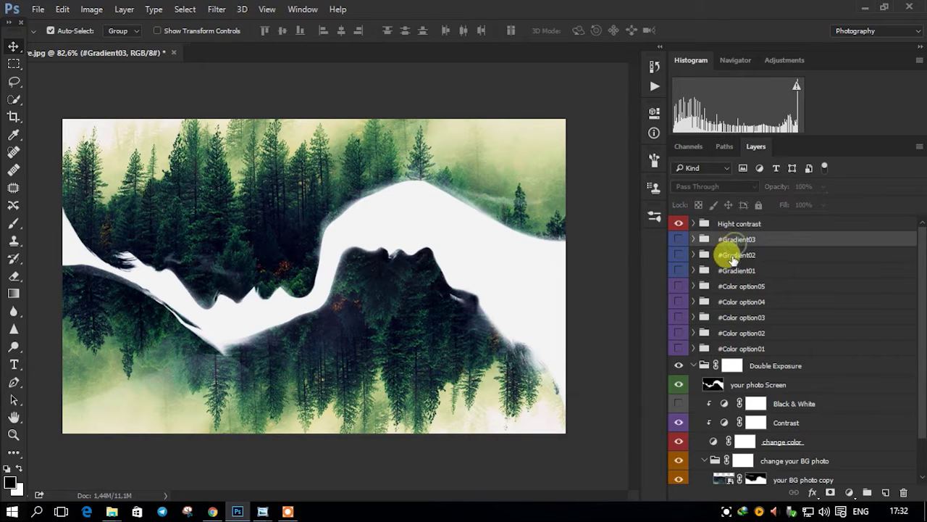
click(733, 256)
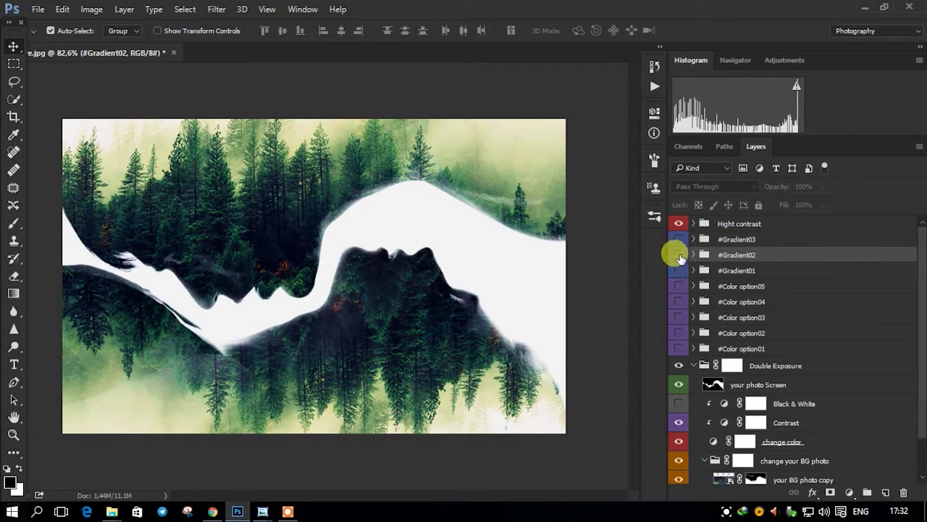
click(678, 283)
click(678, 283)
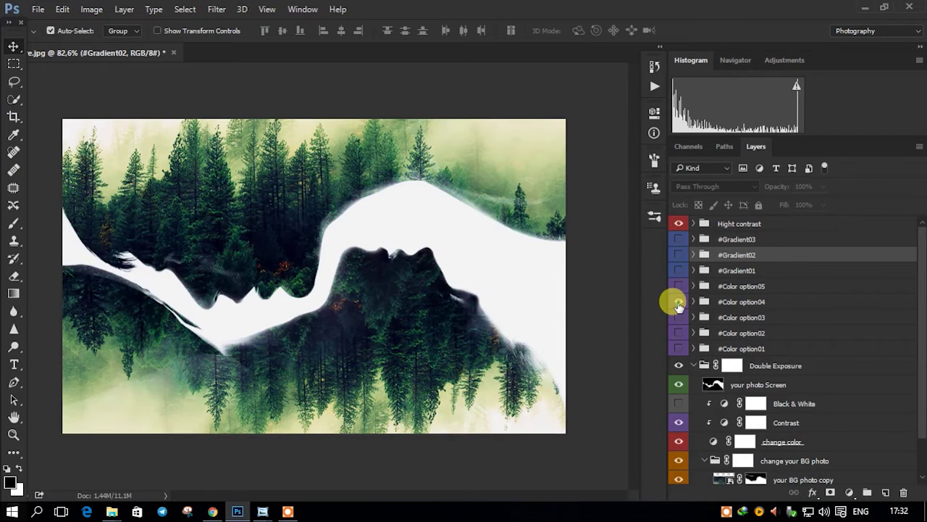
click(678, 303)
click(678, 303)
- Turn on #Color option03 at 38% opacity and toggle it to compare
click(676, 317)
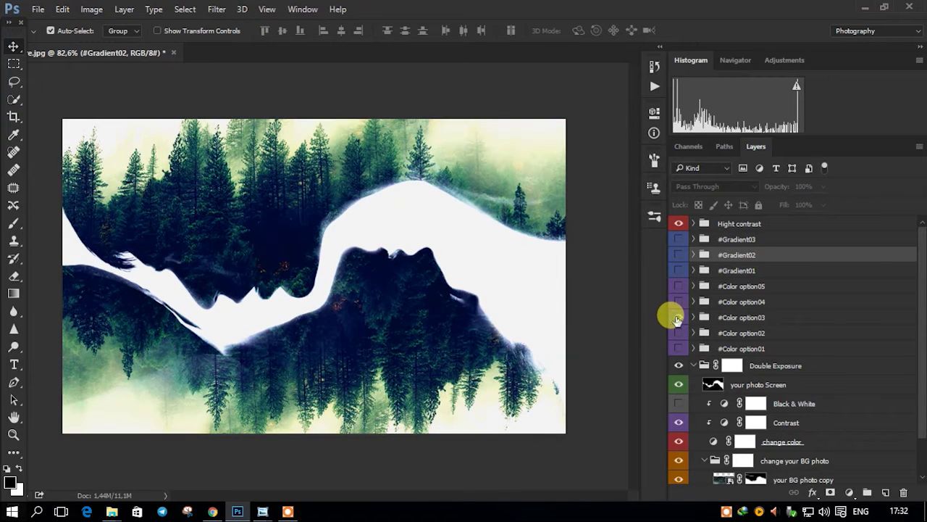
click(732, 317)
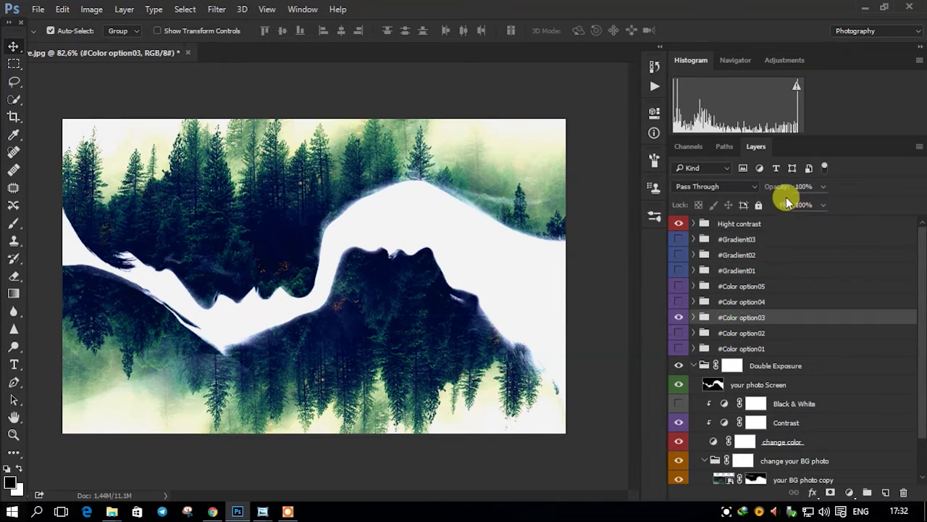
drag(766, 194, 754, 192)
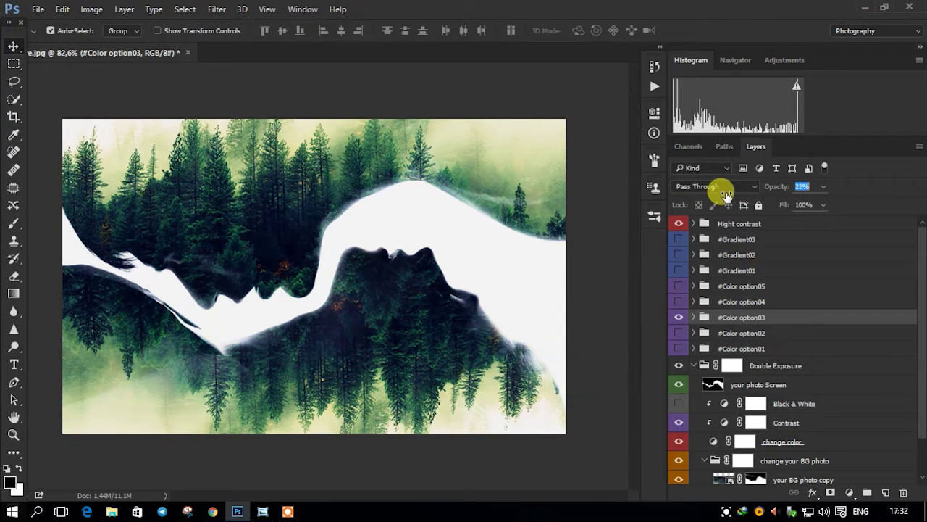
click(678, 318)
click(678, 319)
- Toggle Hight contrast off and on to compare, leaving it visible
click(678, 223)
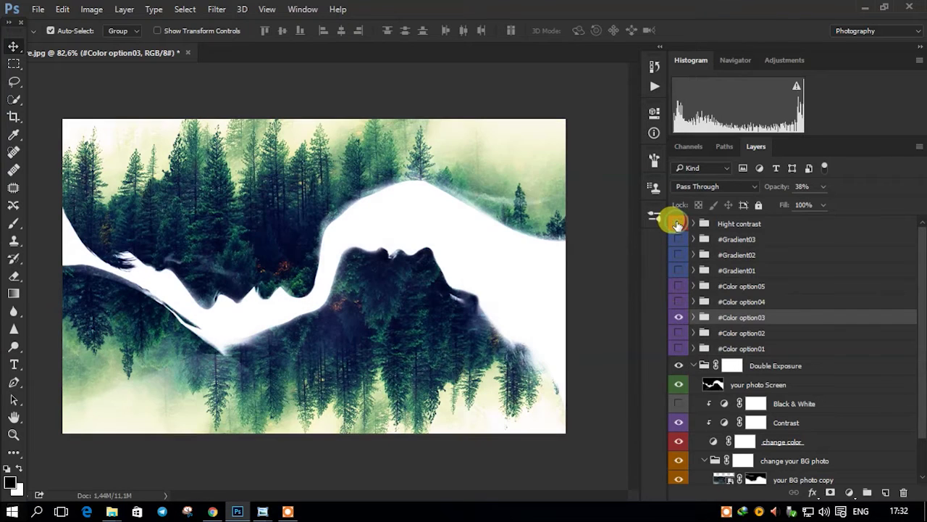
click(678, 224)
click(678, 224)
click(678, 224)
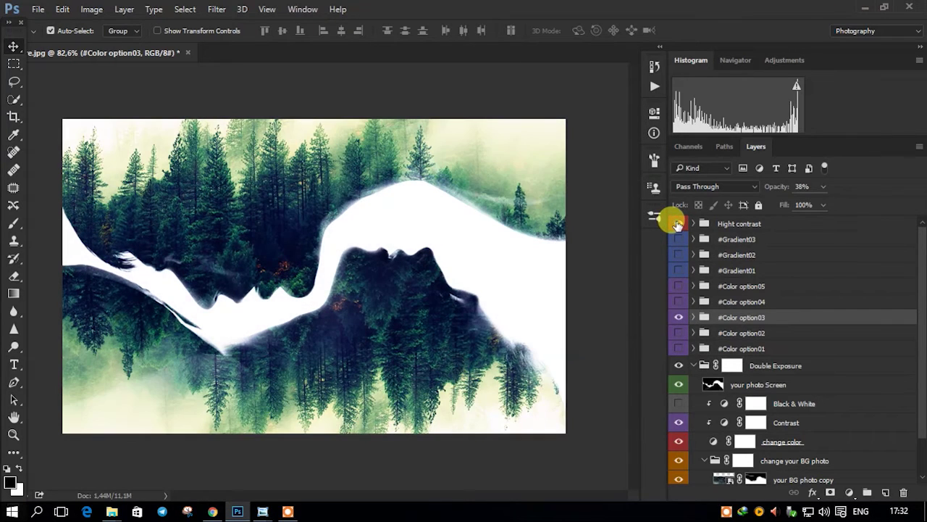
click(678, 224)
click(678, 224)
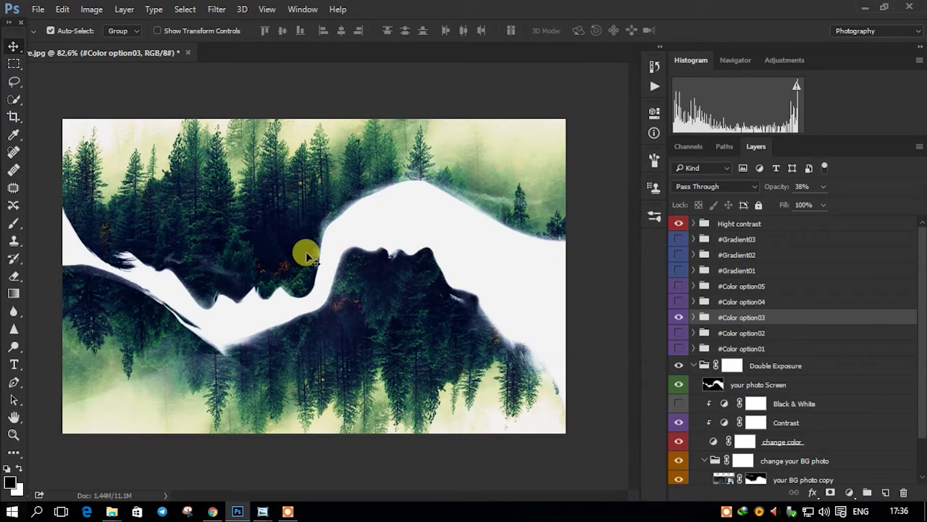
scroll(347, 259, down, 1)
scroll(373, 268, down, 3)
scroll(373, 268, up, 4)
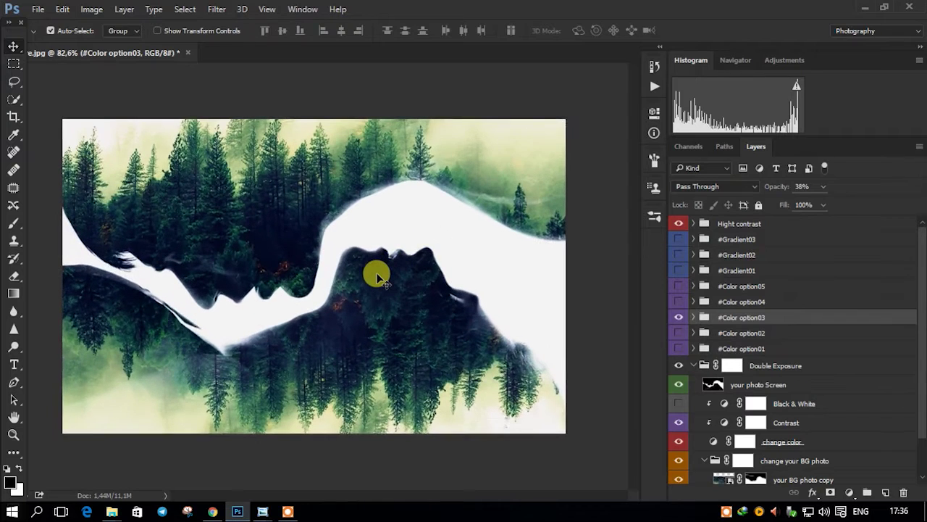
scroll(364, 273, up, 1)
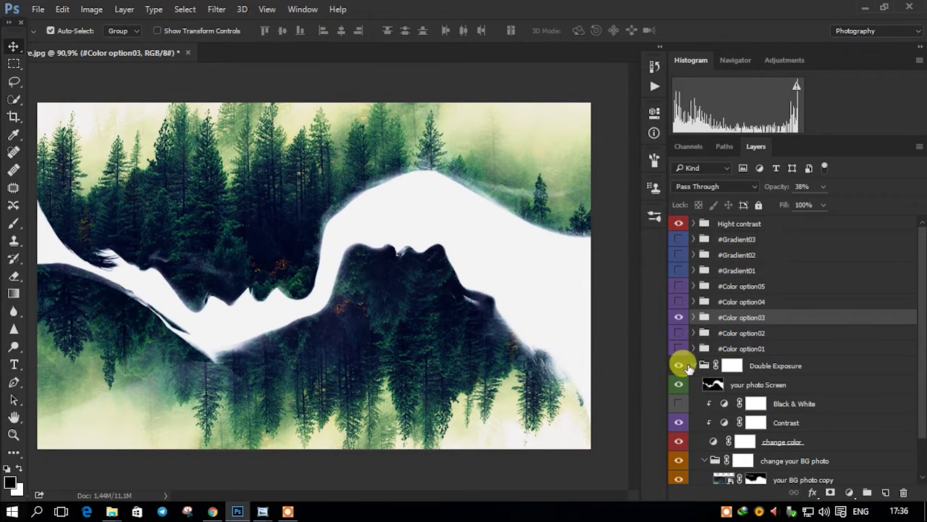
click(775, 365)
click(678, 318)
click(679, 348)
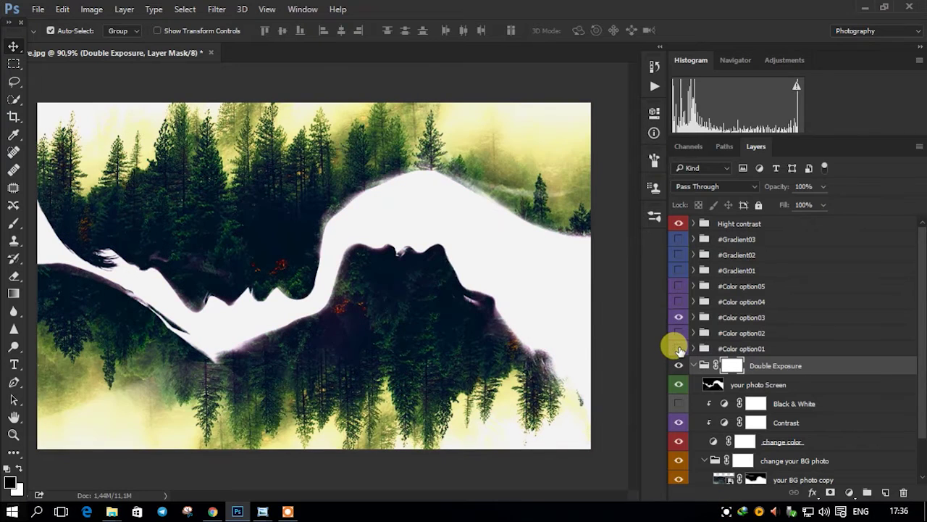
scroll(480, 271, down, 2)
scroll(449, 271, up, 1)
click(534, 292)
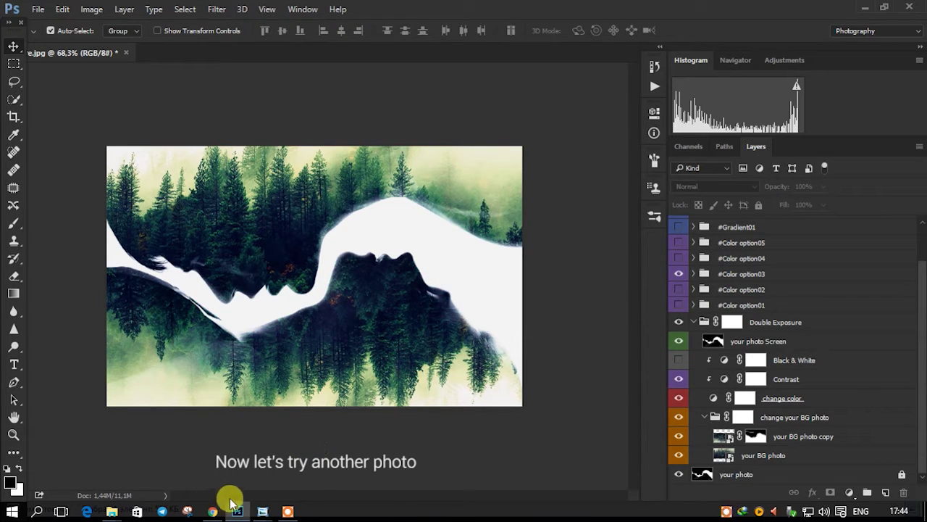
mouse_move(112, 511)
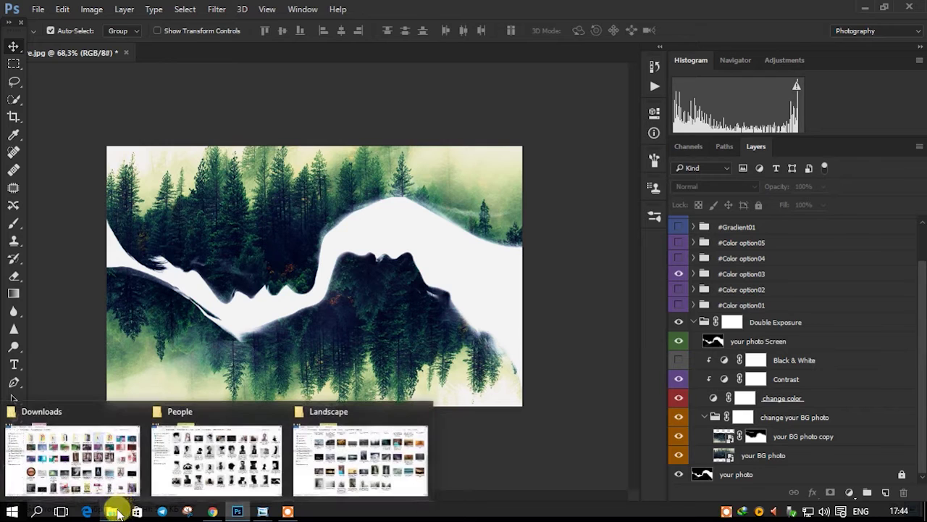
- Drag the man's profile portrait from the People folder into Photoshop as a new document
click(216, 458)
click(413, 247)
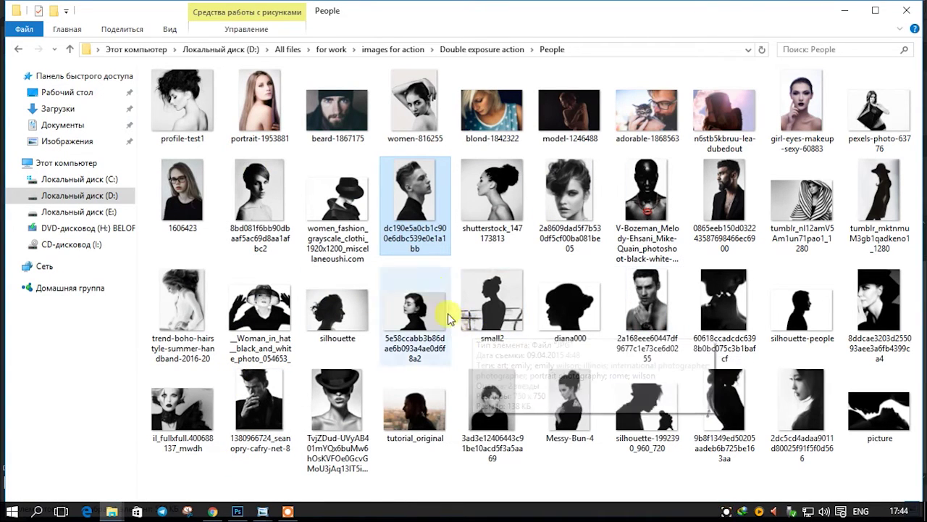
drag(415, 185, 590, 49)
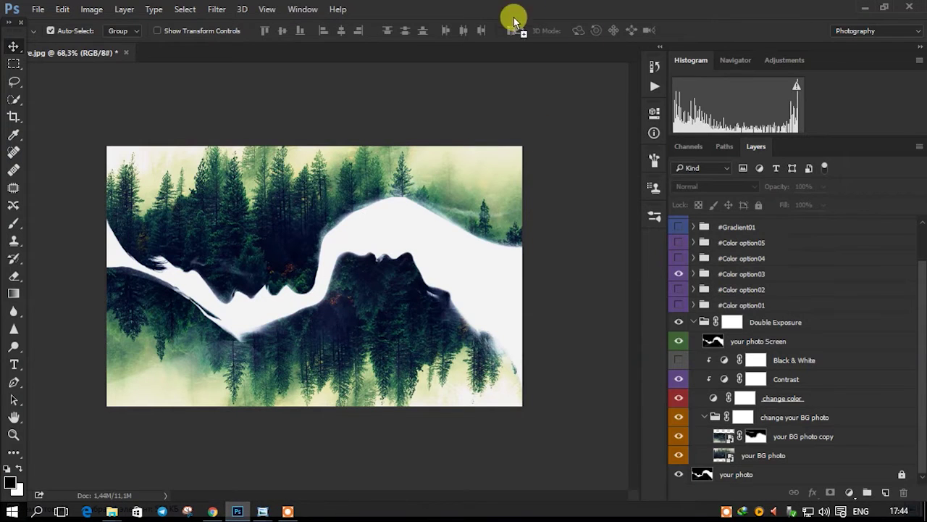
drag(591, 49, 500, 23)
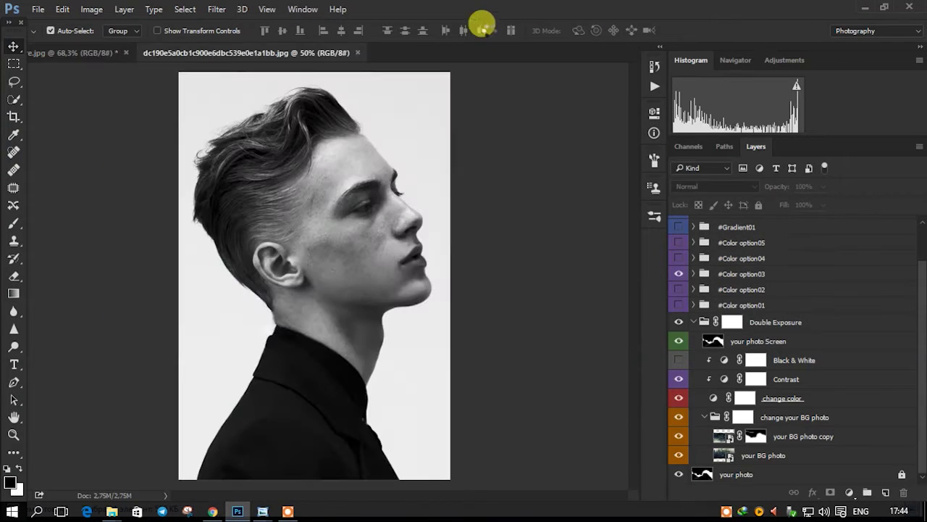
scroll(341, 181, down, 2)
scroll(358, 239, up, 1)
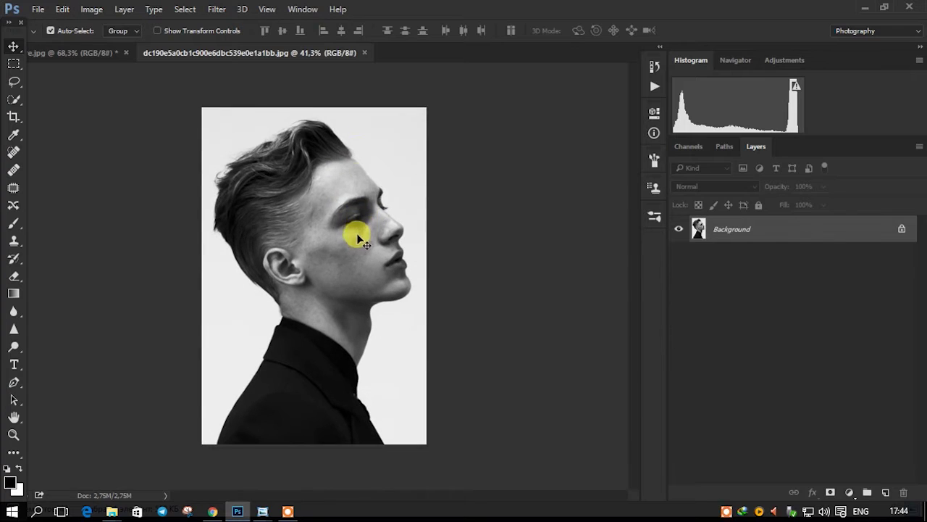
scroll(343, 215, up, 1)
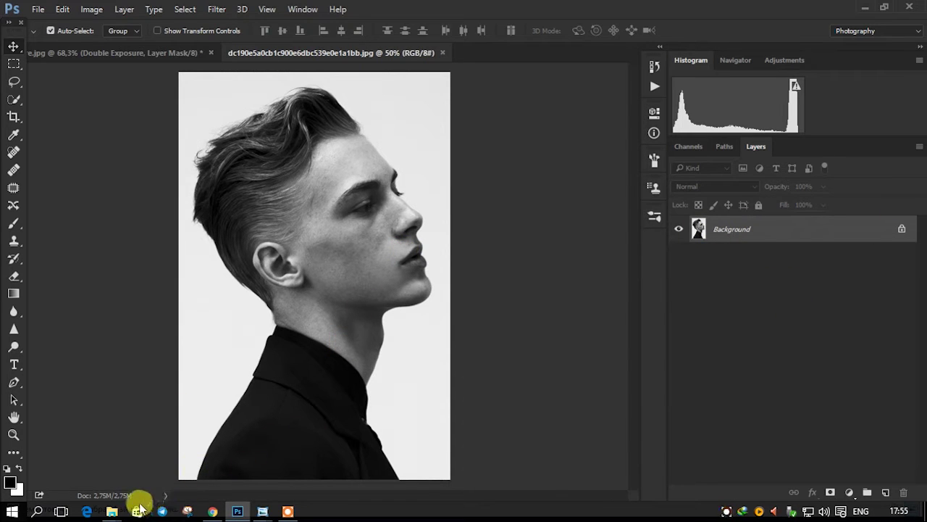
click(112, 510)
click(379, 453)
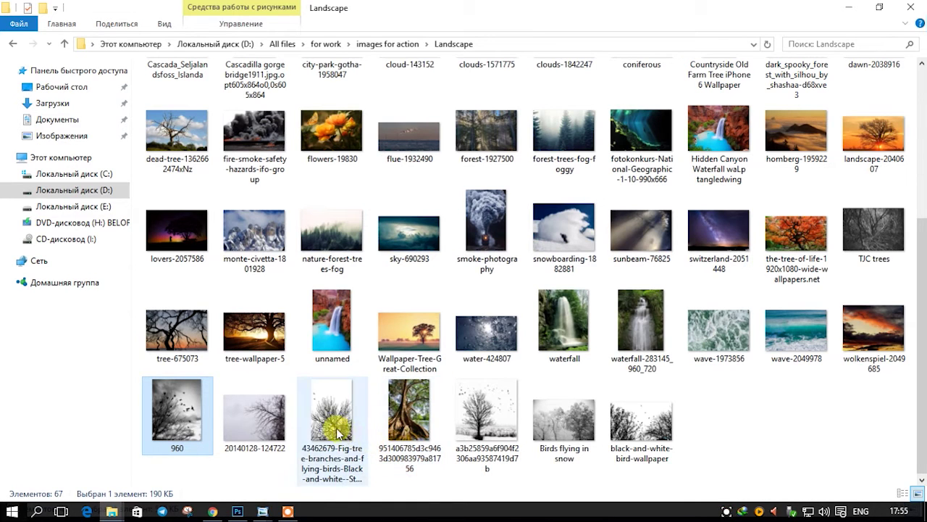
- Drag the 960 birds-on-branches photo from the Landscape folder onto the portrait
scroll(227, 402, up, 3)
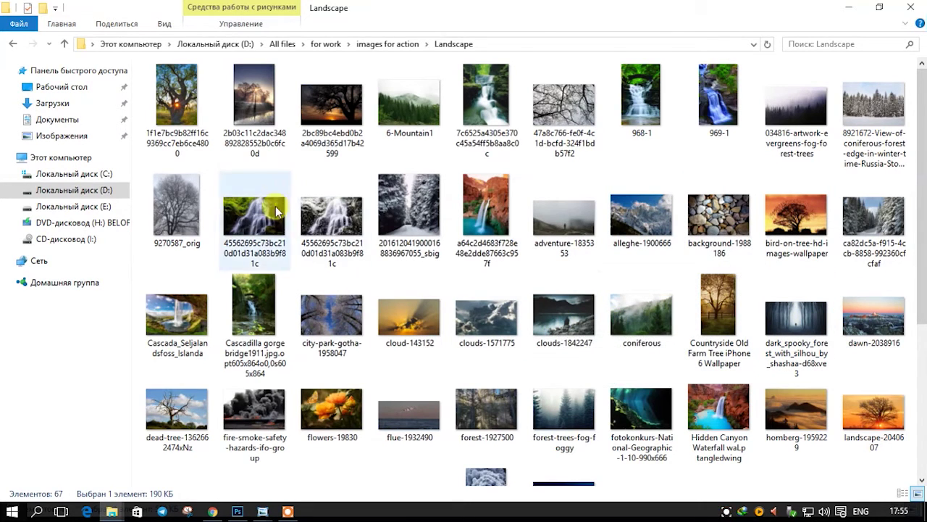
scroll(199, 220, down, 5)
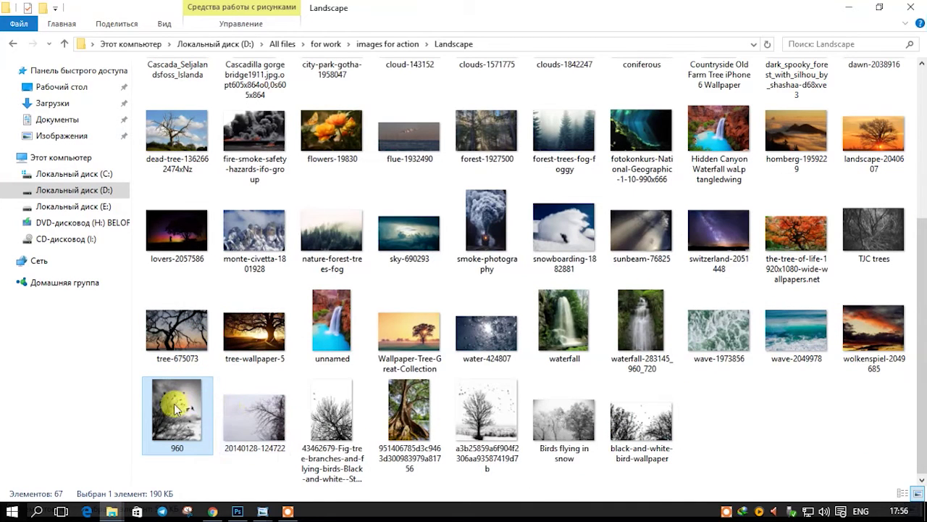
drag(174, 402, 241, 513)
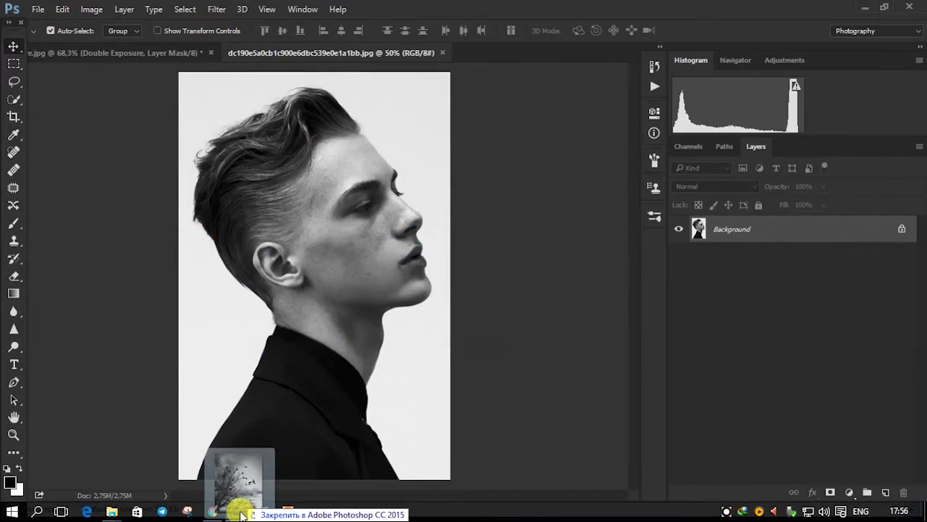
drag(241, 513, 348, 409)
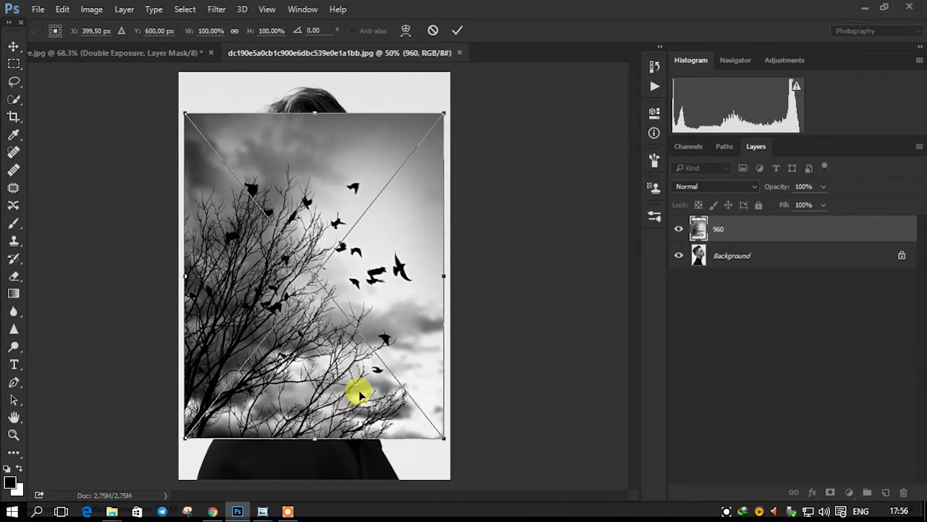
- Enlarge the 960 layer to about 126%, mirror it horizontally and nudge it into place
drag(439, 433, 467, 480)
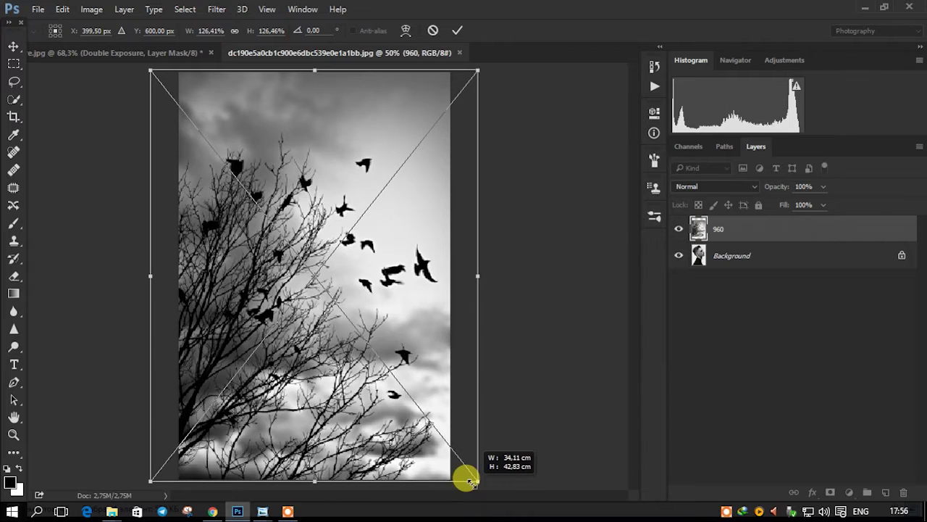
right_click(379, 278)
click(430, 462)
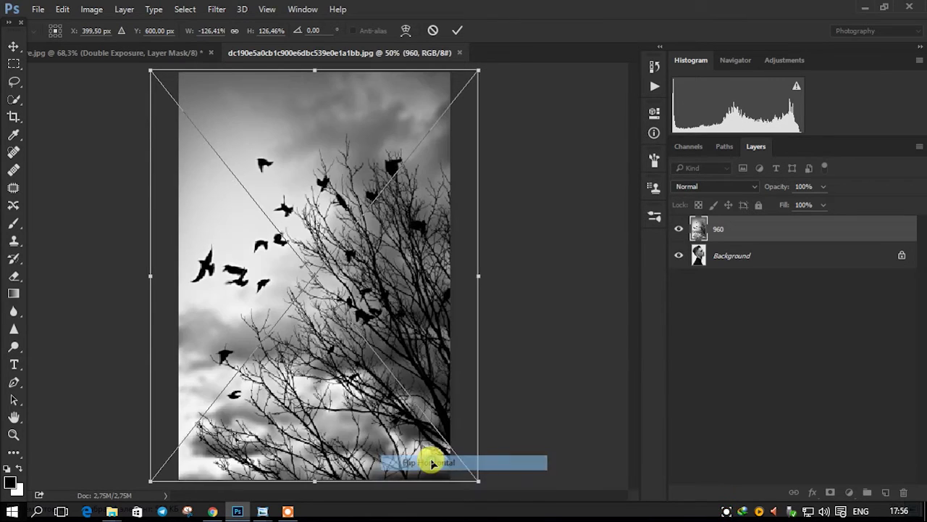
drag(378, 373, 367, 367)
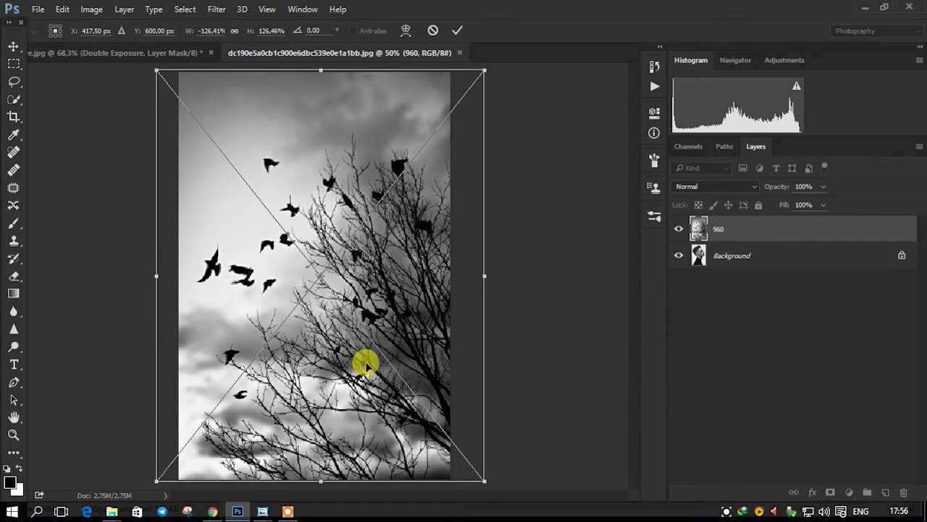
key(Return)
click(551, 287)
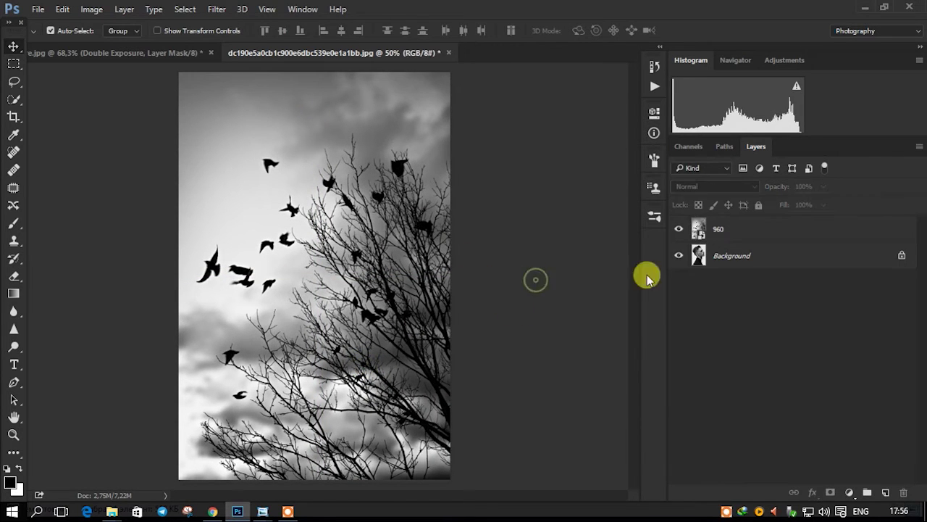
- Unlock the Background portrait layer and rename it 'your photo'
click(734, 257)
click(724, 228)
click(735, 255)
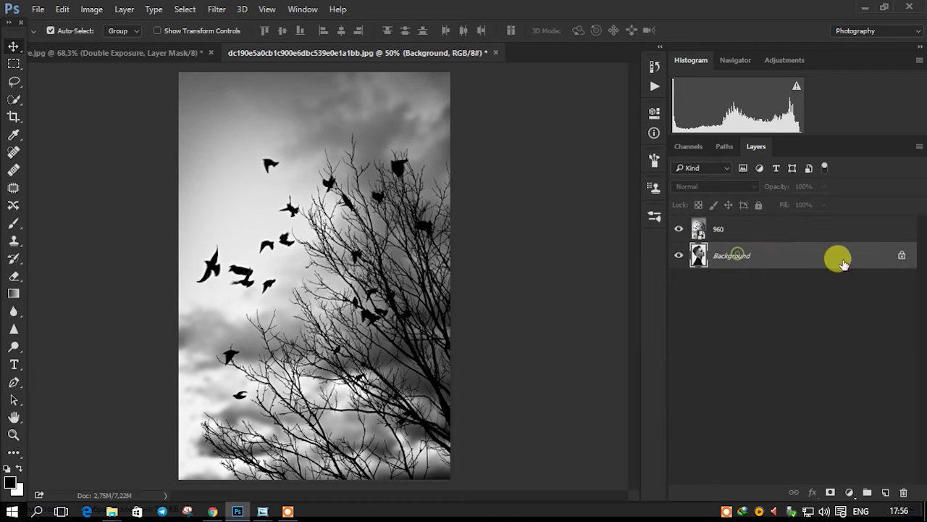
click(902, 257)
double_click(725, 255)
text(your pho)
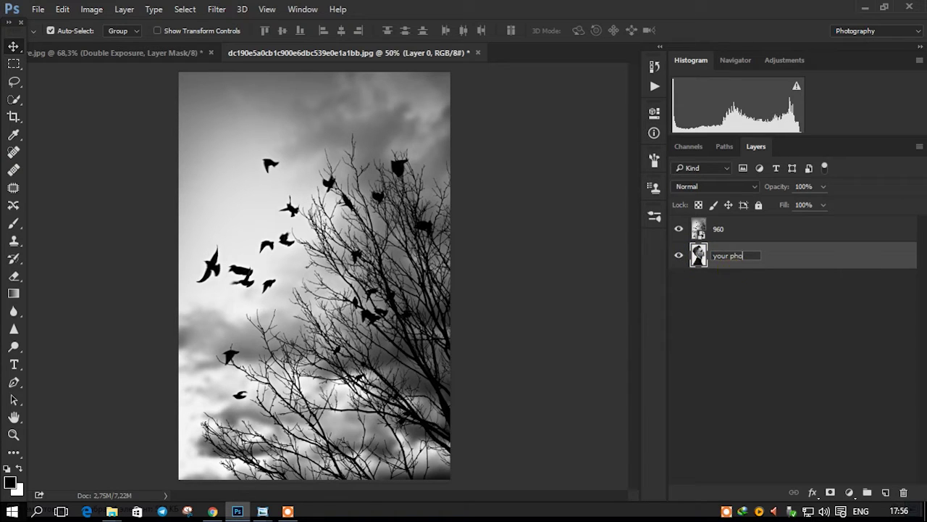
text(to)
click(729, 274)
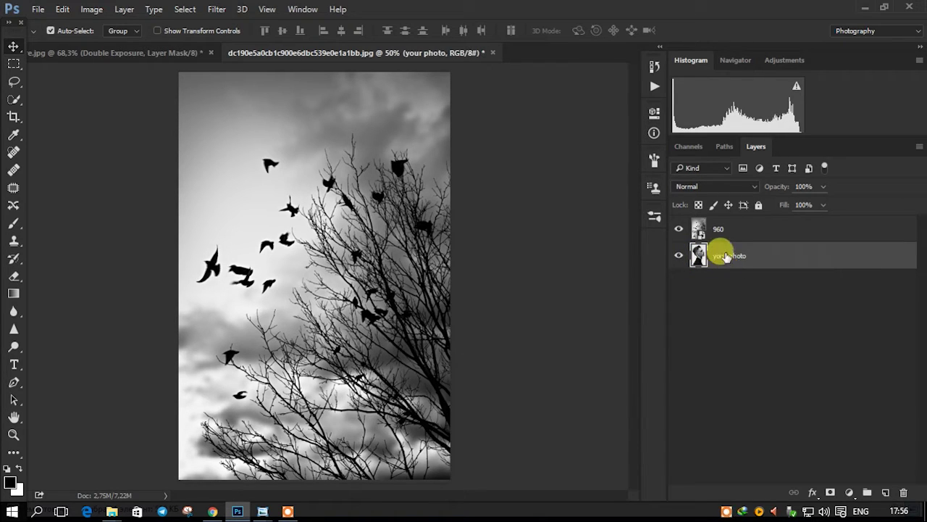
- Rename layer 960 to 'your BG photo'
click(717, 230)
text(your BG photo)
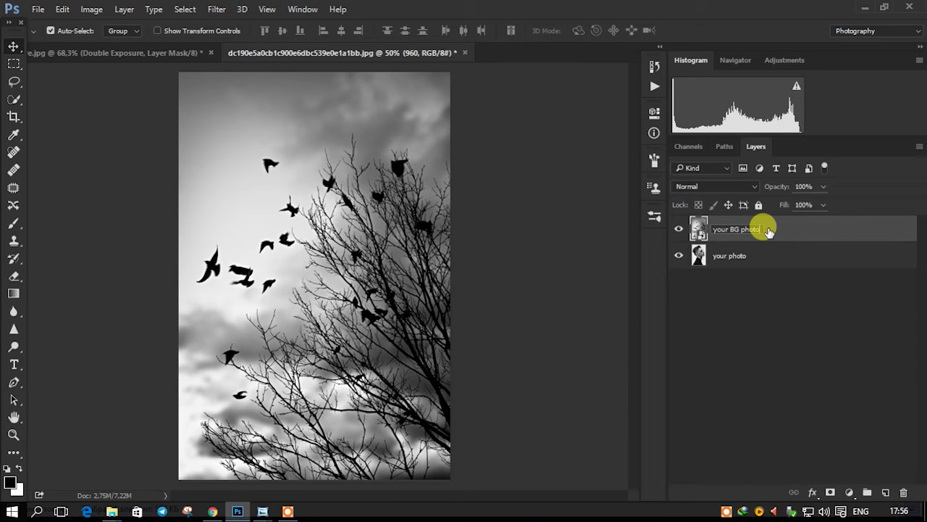
key(Return)
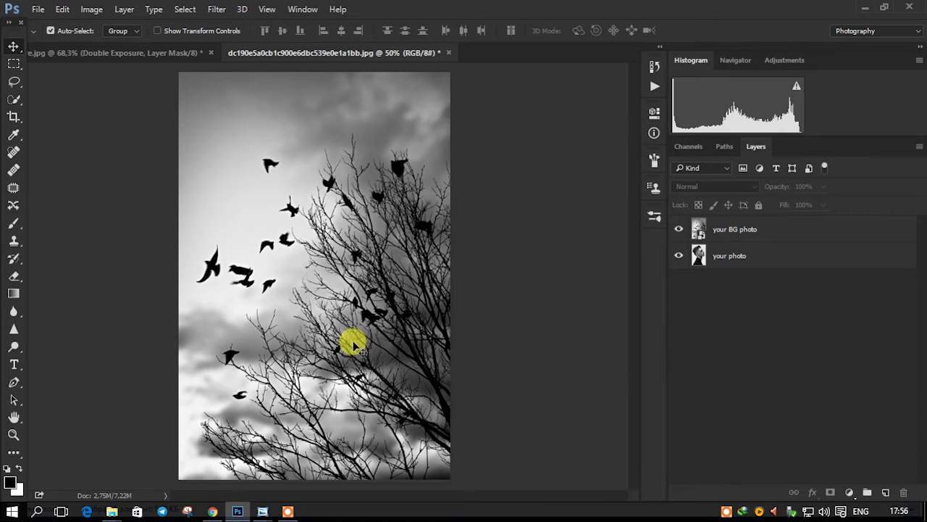
click(352, 267)
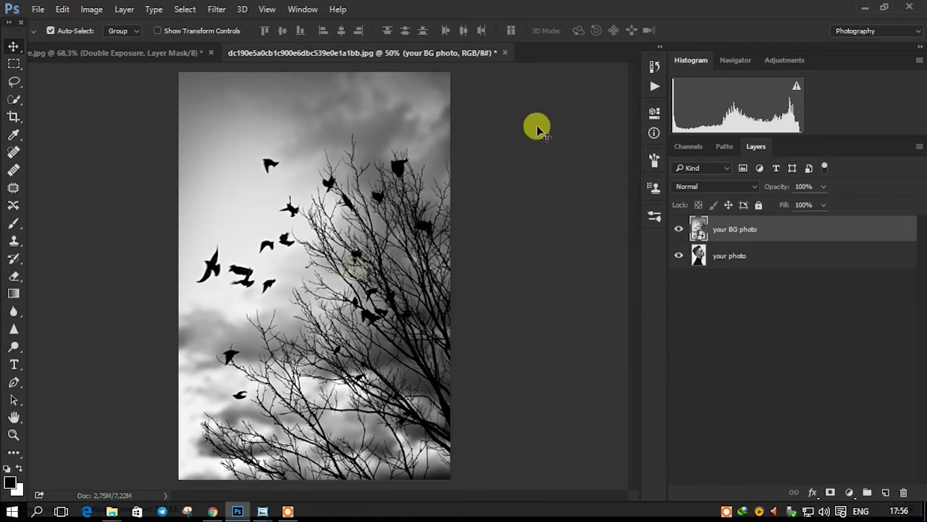
- Play the 'double exposure' action on the portrait, then collapse the Actions panel
click(654, 87)
click(517, 135)
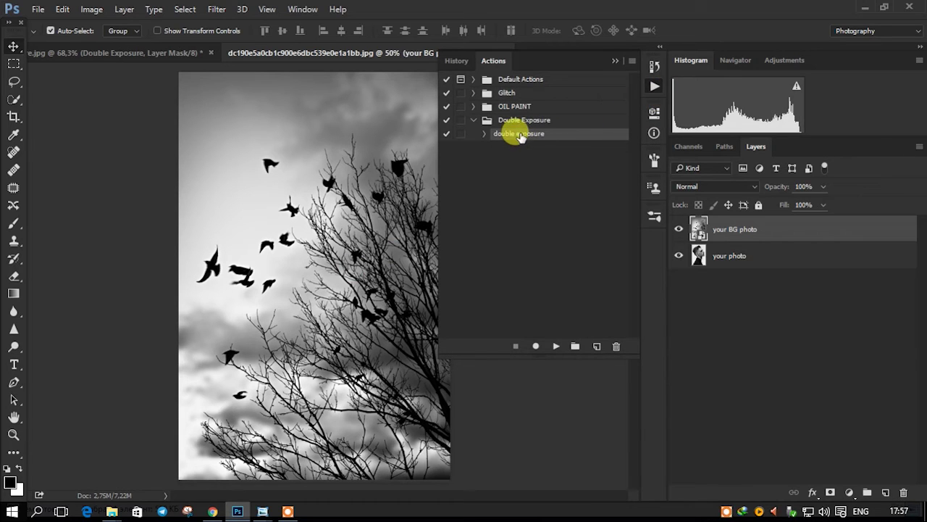
click(552, 346)
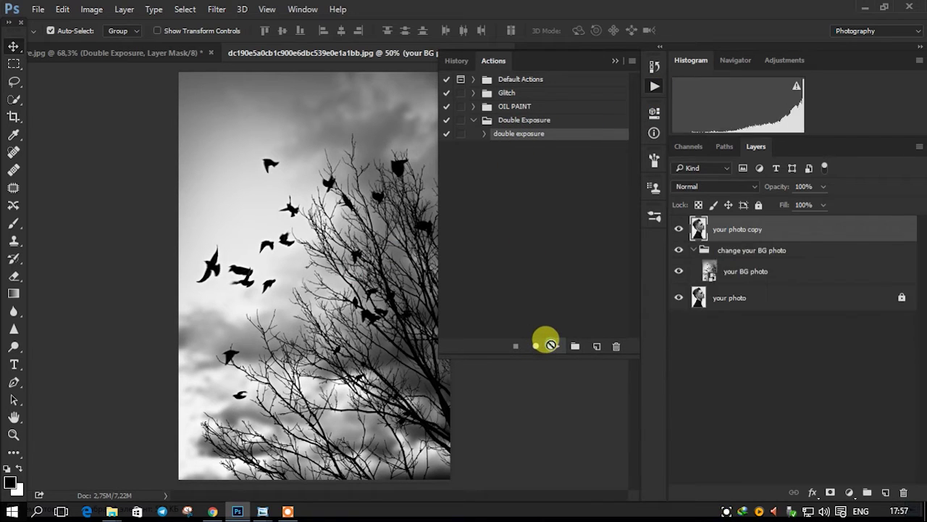
click(615, 60)
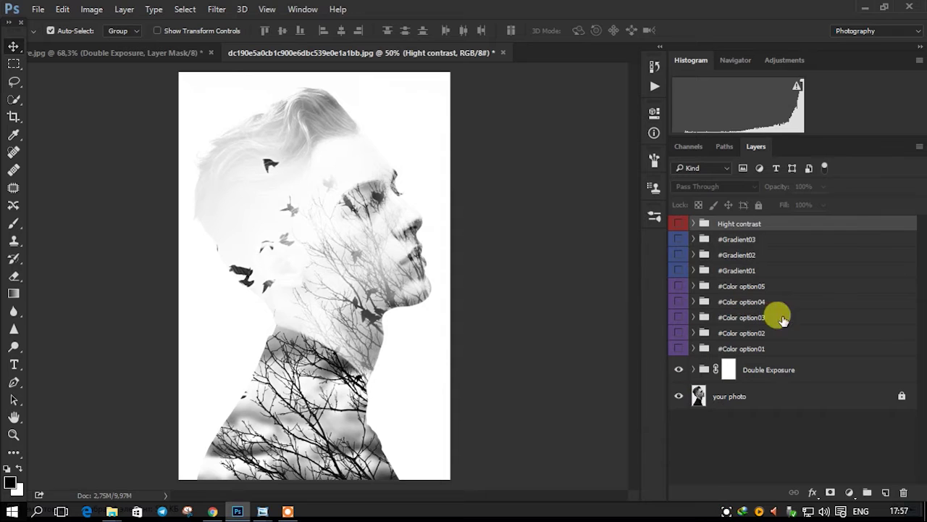
click(561, 258)
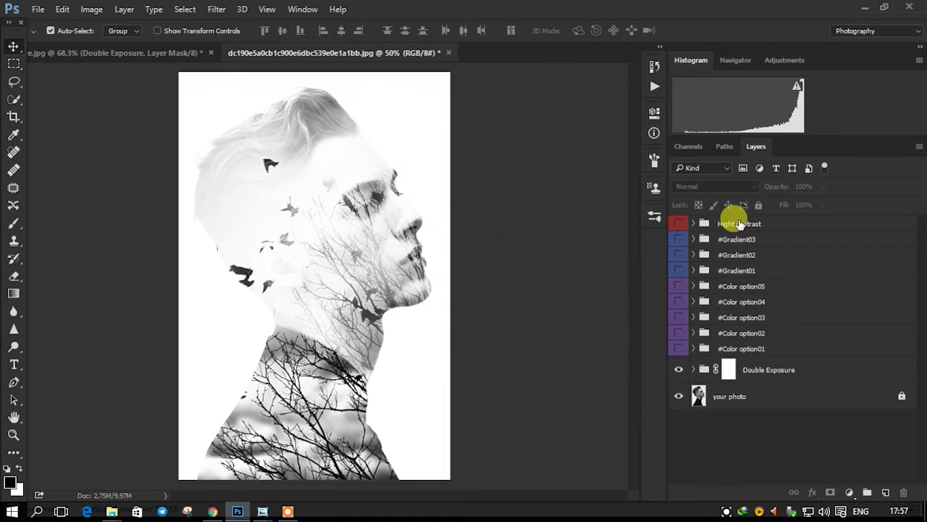
click(700, 371)
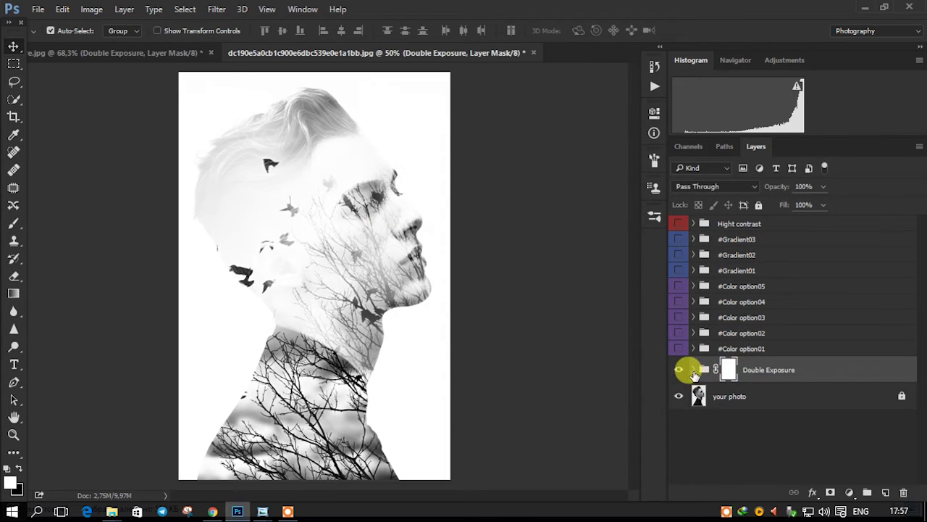
- Move 'your BG photo' left inside the Double Exposure group, then fit the image with Ctrl+0
click(694, 370)
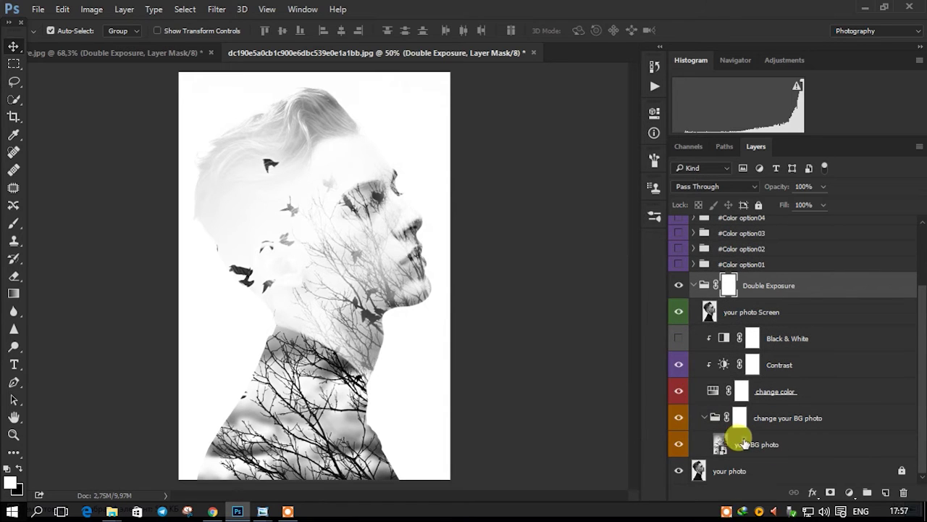
click(744, 443)
key(ctrl+t)
drag(422, 284, 388, 289)
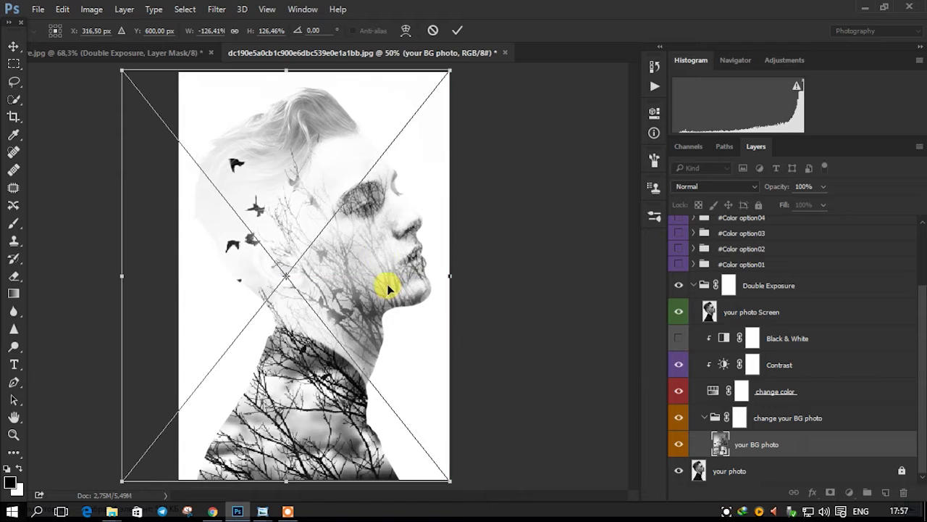
double_click(375, 244)
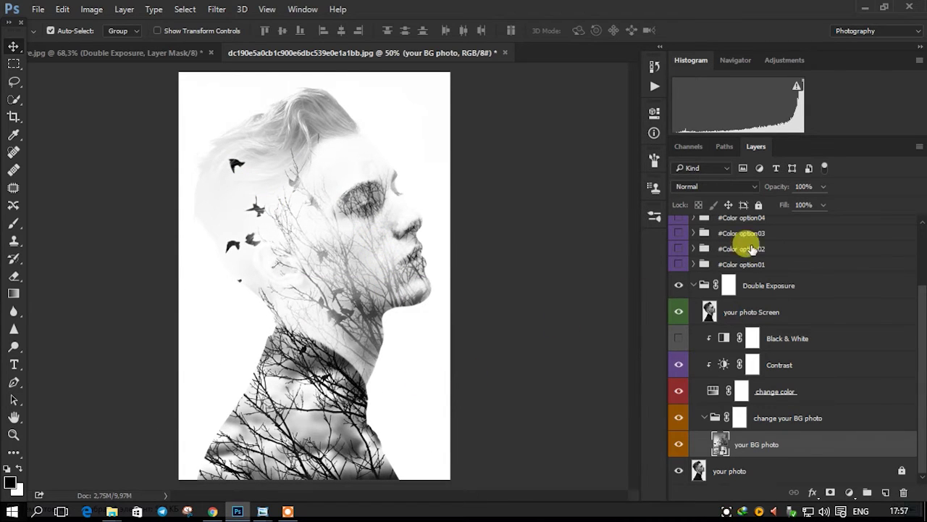
click(754, 290)
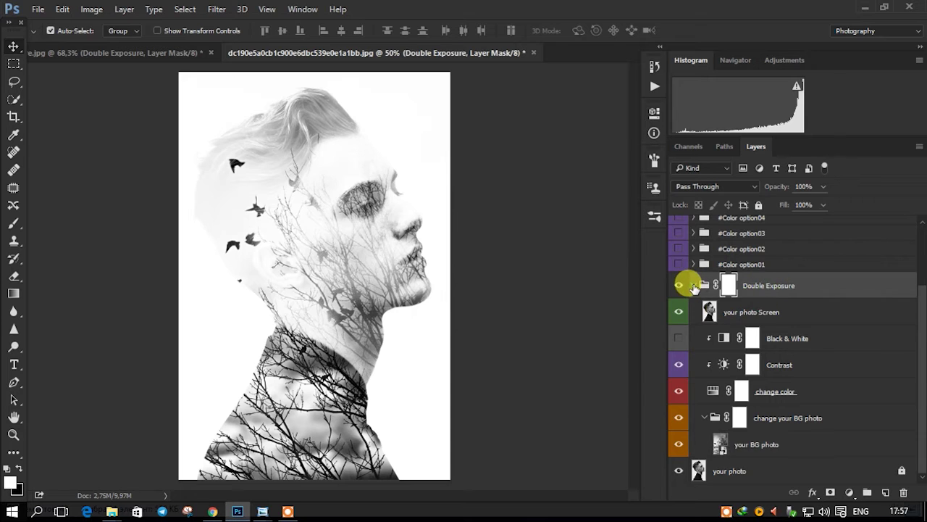
click(694, 285)
key(ctrl+plus)
key(ctrl+0)
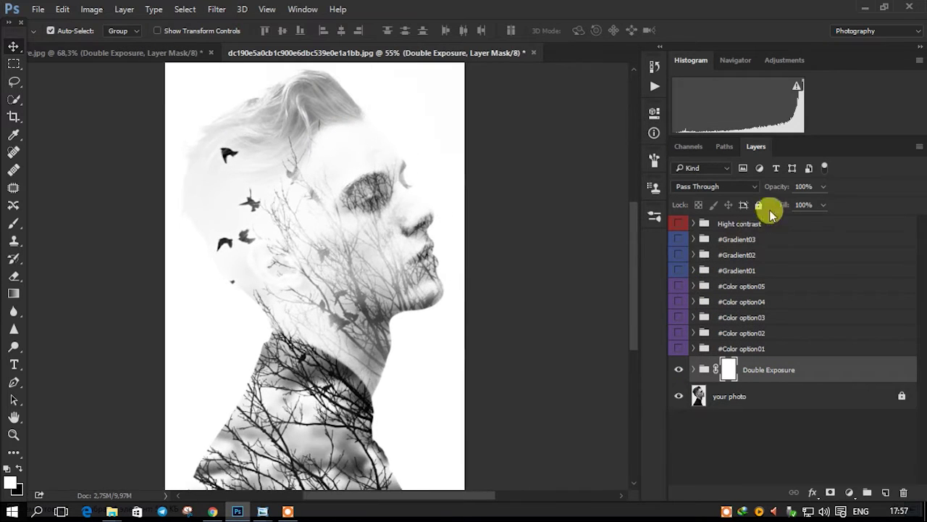
- Turn on the Hight contrast group and lower its opacity to 49%
click(700, 225)
click(678, 224)
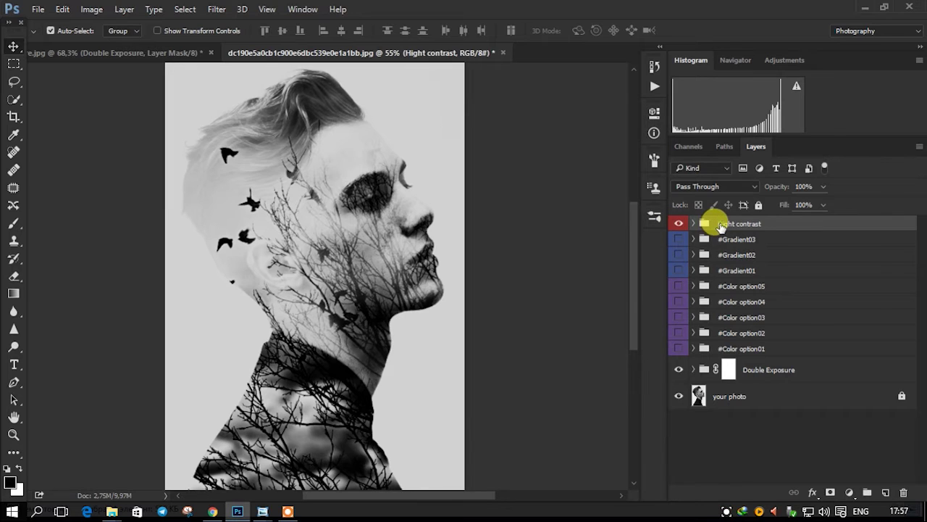
click(788, 187)
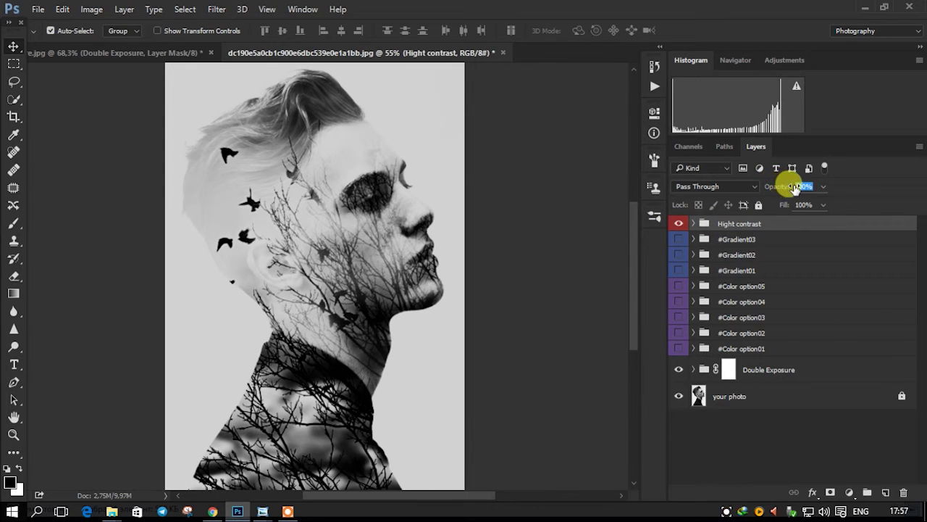
drag(772, 186, 770, 190)
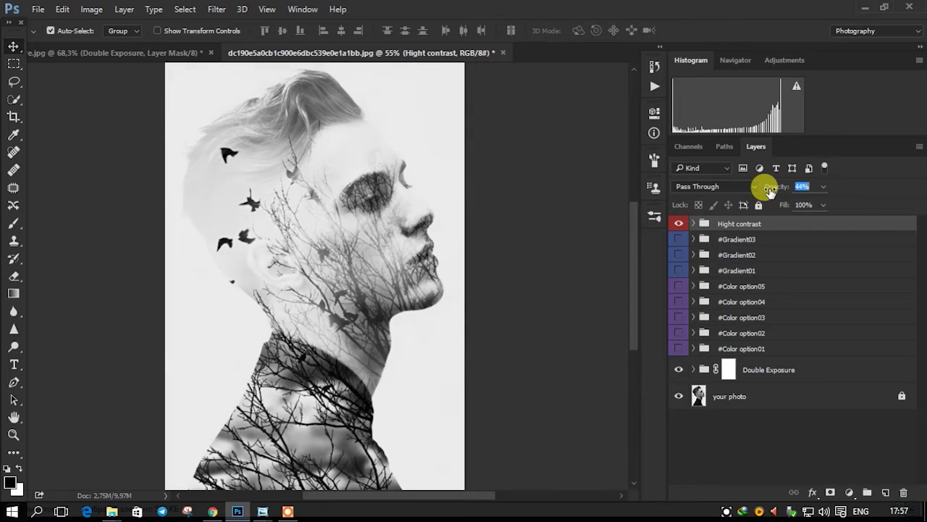
- Preview the sepia, #Color option05 and #Gradient01 tints, then keep the blue #Color option03 tint on
click(677, 290)
click(678, 292)
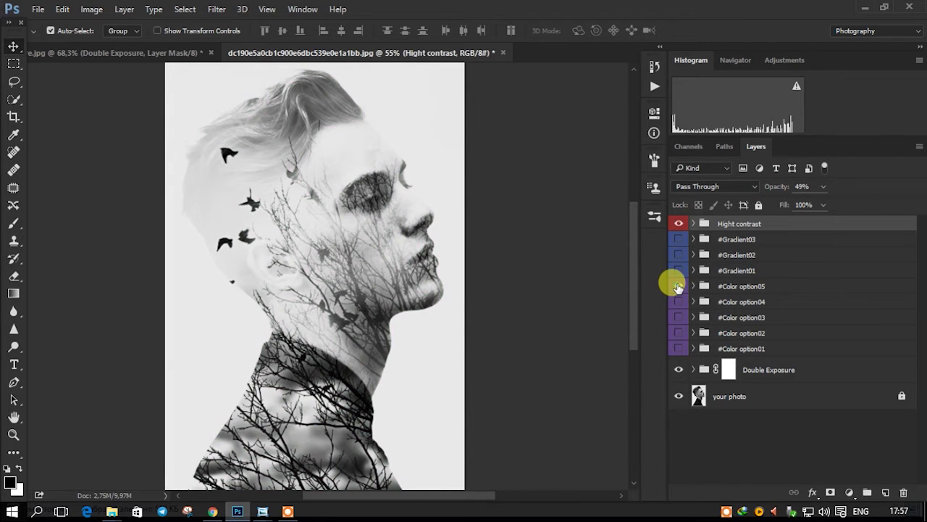
click(677, 286)
click(677, 286)
click(678, 270)
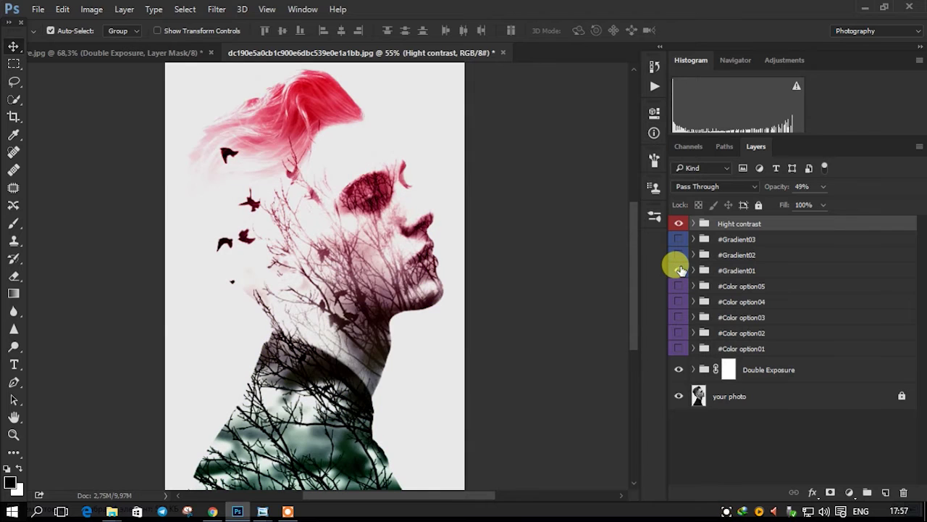
click(679, 270)
click(678, 318)
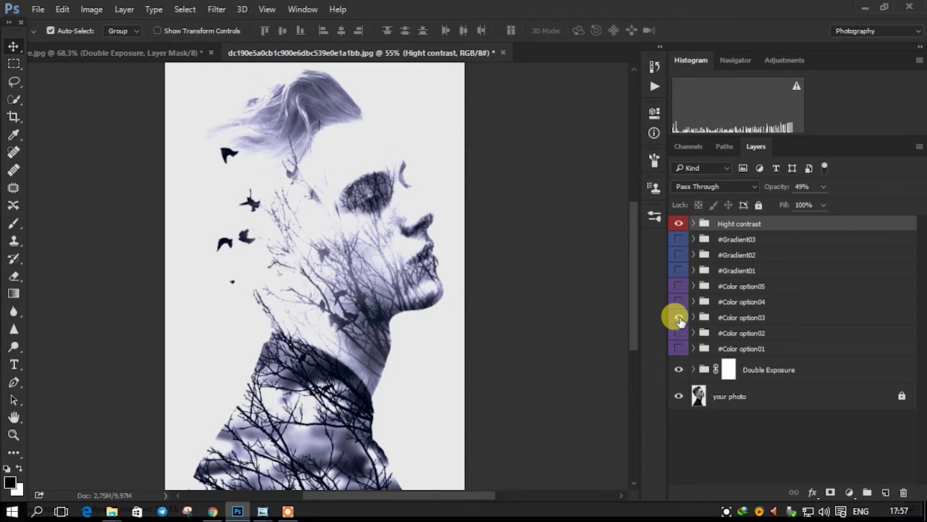
click(740, 350)
click(757, 371)
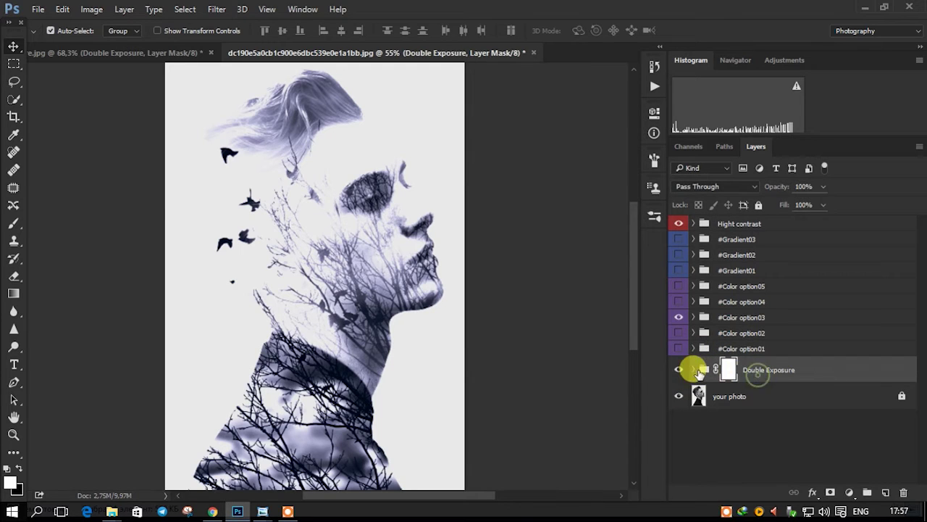
click(694, 369)
scroll(692, 372, down, 1)
scroll(692, 372, down, 2)
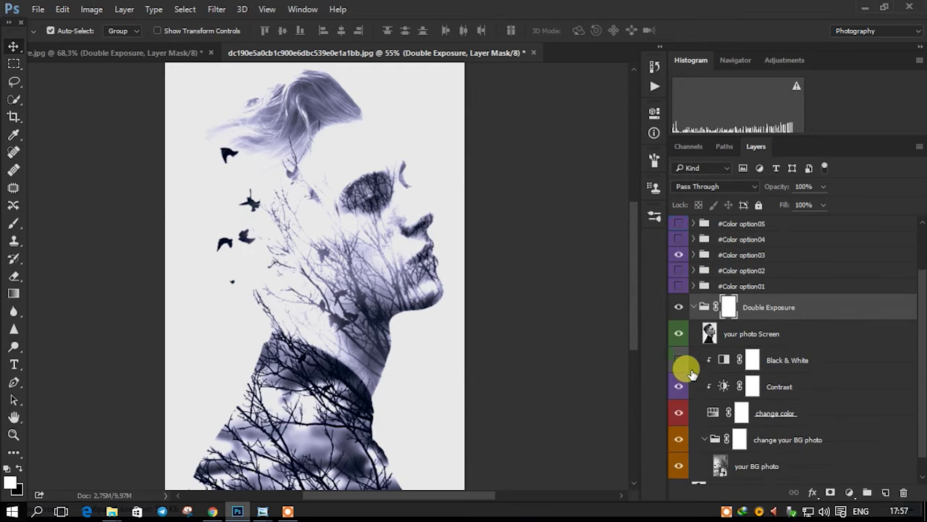
scroll(691, 374, down, 1)
click(679, 338)
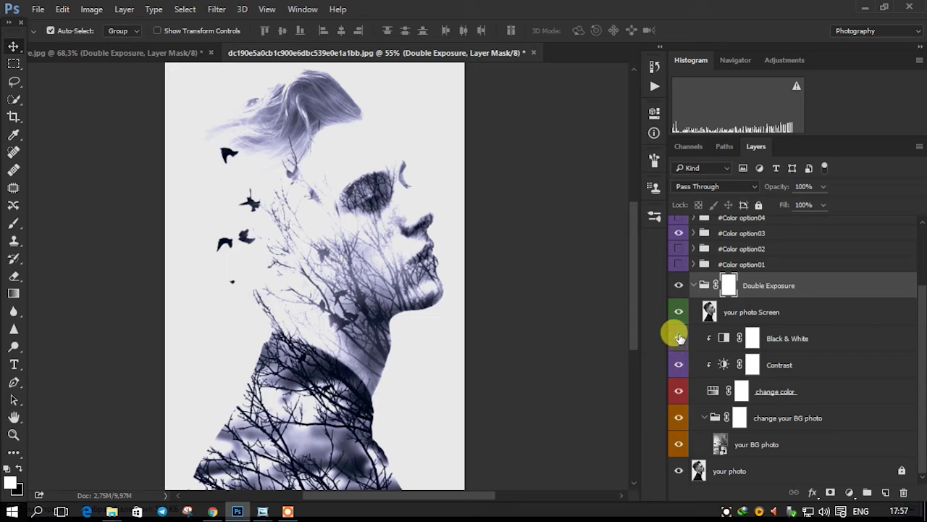
drag(680, 338, 678, 369)
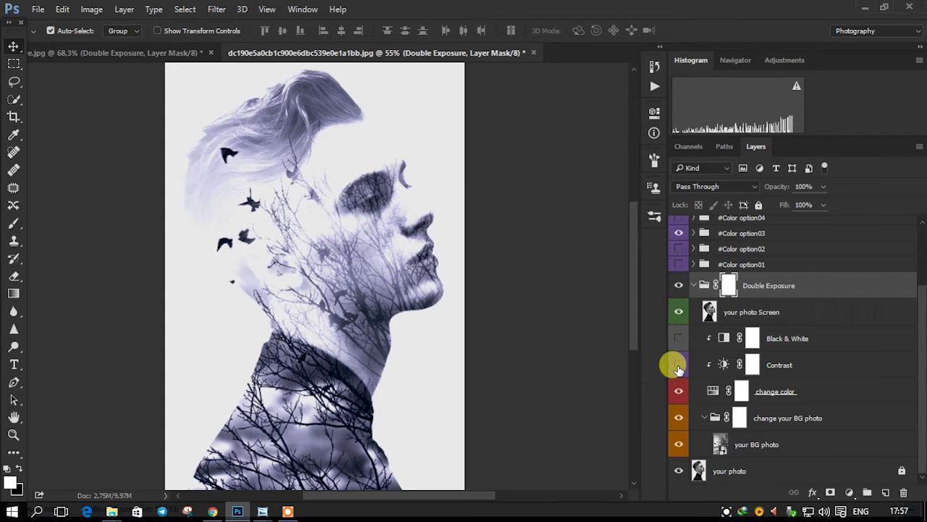
click(678, 366)
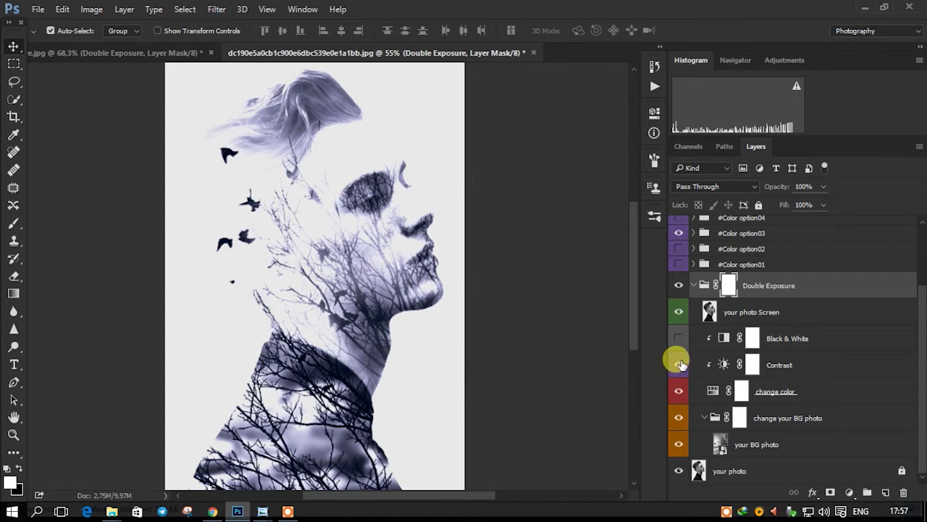
click(780, 424)
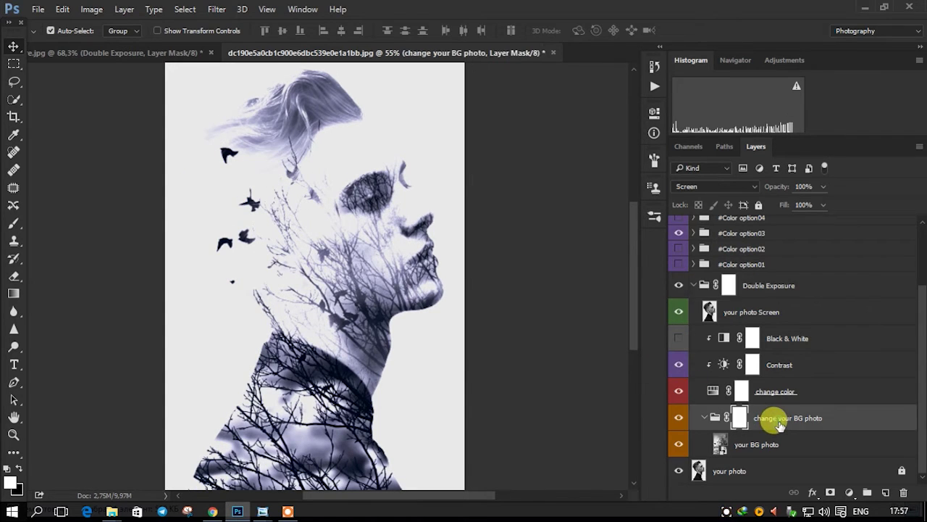
click(740, 448)
click(678, 444)
click(678, 444)
scroll(801, 435, up, 3)
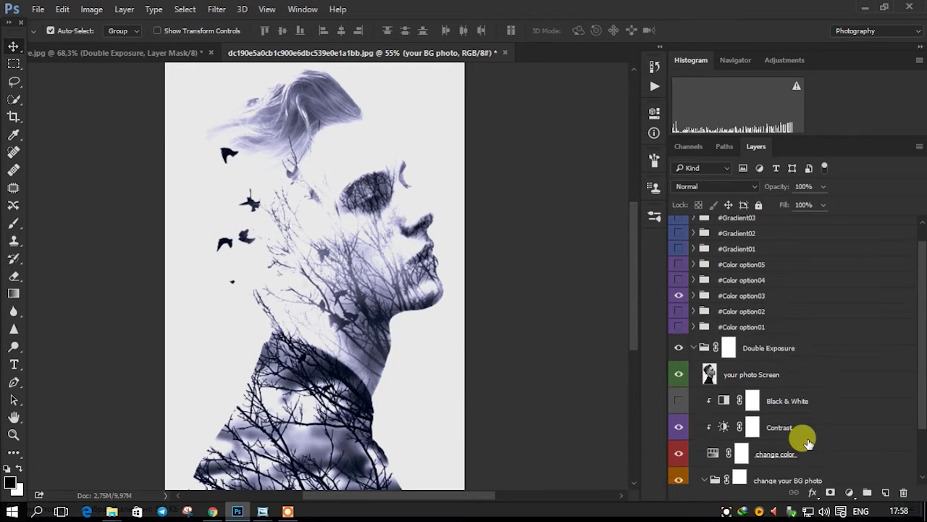
click(727, 363)
click(693, 363)
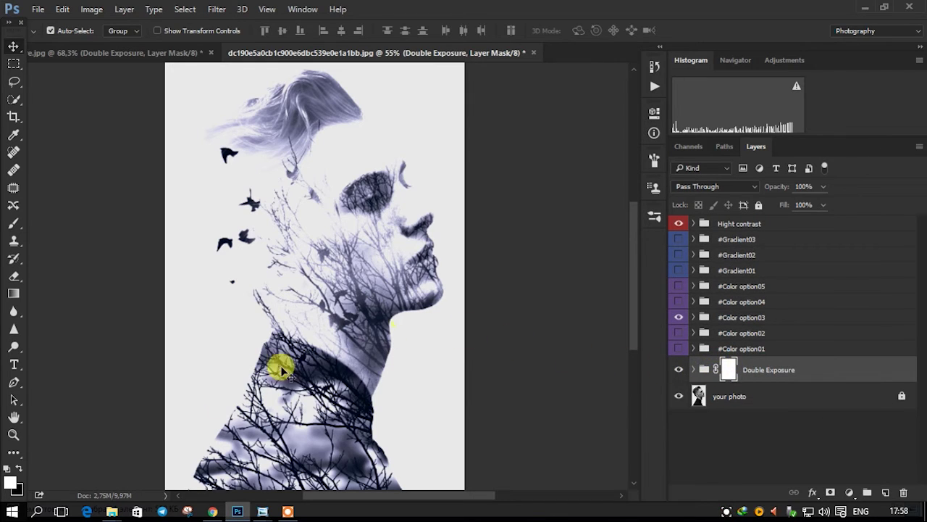
- With brush Flow at 38%, paint the Double Exposure mask over the forehead, eye, nose and cheek
click(17, 228)
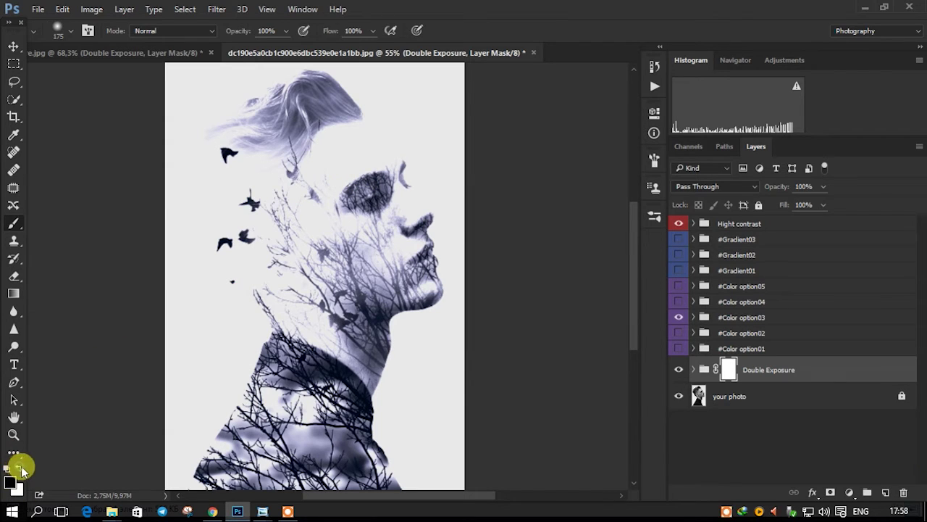
mouse_move(329, 134)
mouse_down()
mouse_move(338, 121)
mouse_move(418, 123)
mouse_up()
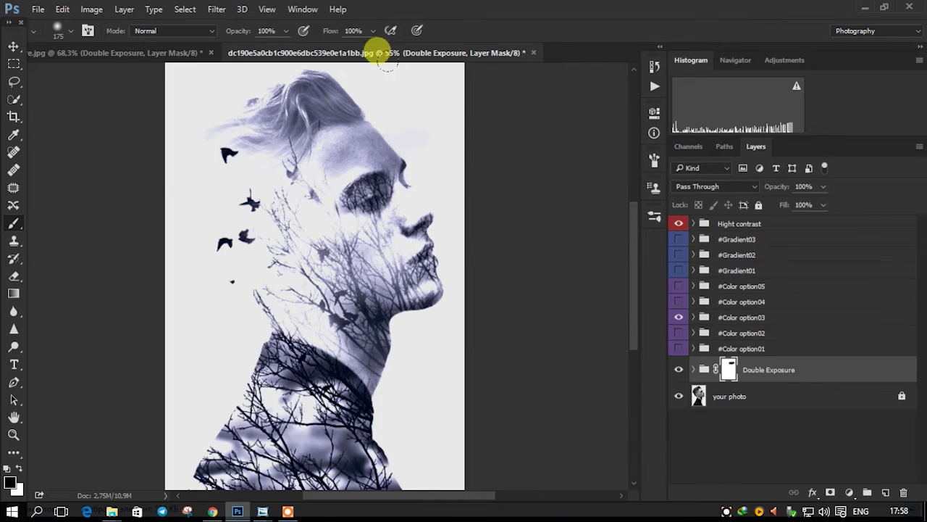
drag(333, 35, 320, 37)
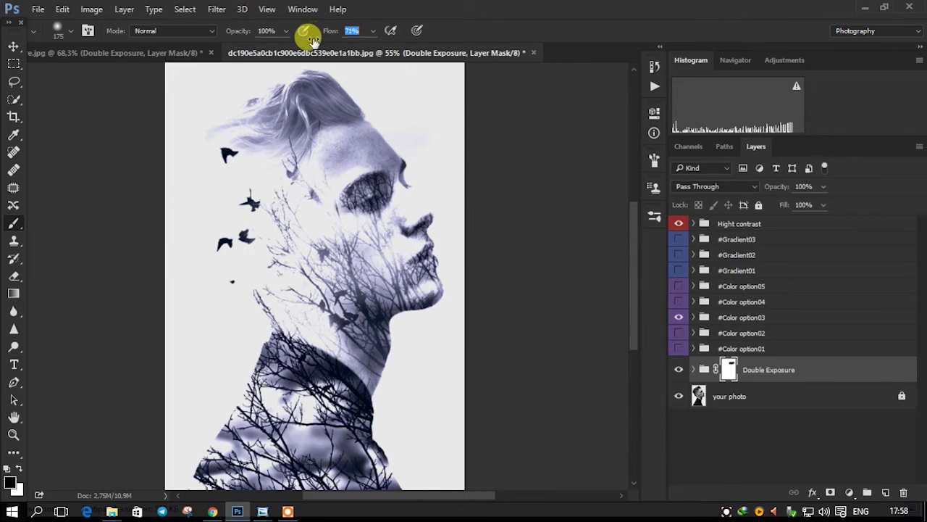
drag(391, 175, 415, 202)
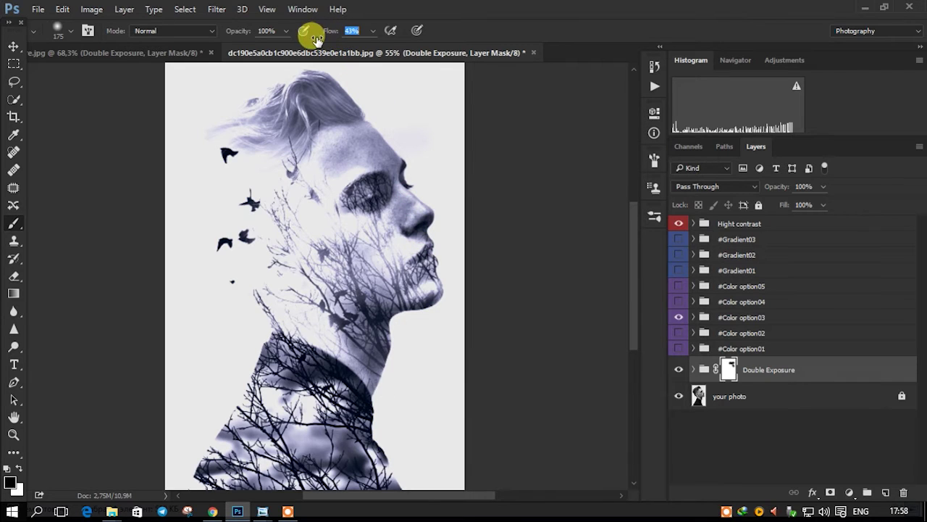
mouse_move(358, 158)
mouse_down()
mouse_move(390, 229)
mouse_move(348, 207)
mouse_move(379, 152)
mouse_move(325, 187)
mouse_move(326, 163)
mouse_move(302, 150)
mouse_move(287, 186)
mouse_move(631, 368)
mouse_up()
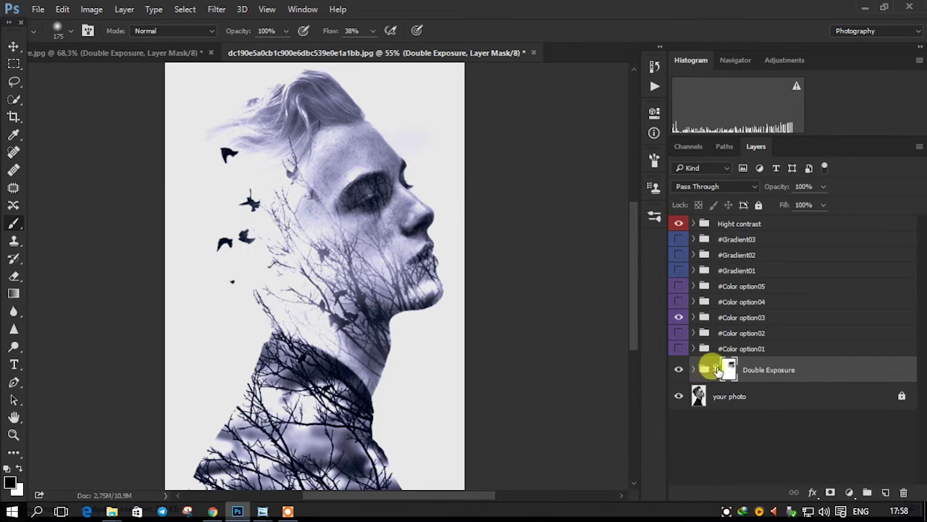
click(329, 166)
drag(335, 155, 320, 113)
mouse_move(382, 238)
mouse_down()
mouse_move(403, 258)
mouse_move(403, 201)
mouse_up()
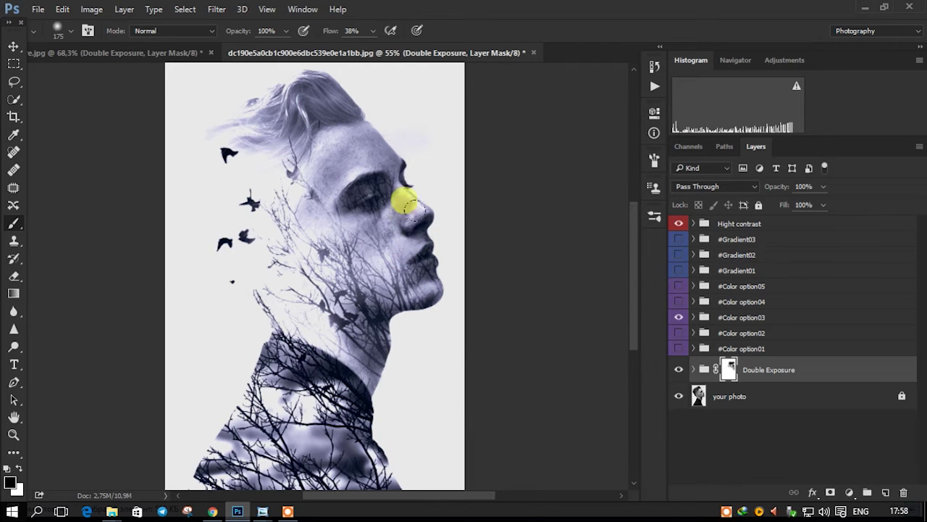
mouse_move(419, 240)
mouse_down()
mouse_move(423, 205)
mouse_move(360, 123)
mouse_move(414, 207)
mouse_move(412, 269)
mouse_move(374, 273)
mouse_move(398, 299)
mouse_move(334, 305)
mouse_move(367, 311)
mouse_move(362, 346)
mouse_move(357, 307)
mouse_up()
- Lightly paint the mask along the neck and darken the eye area further
scroll(355, 304, up, 2)
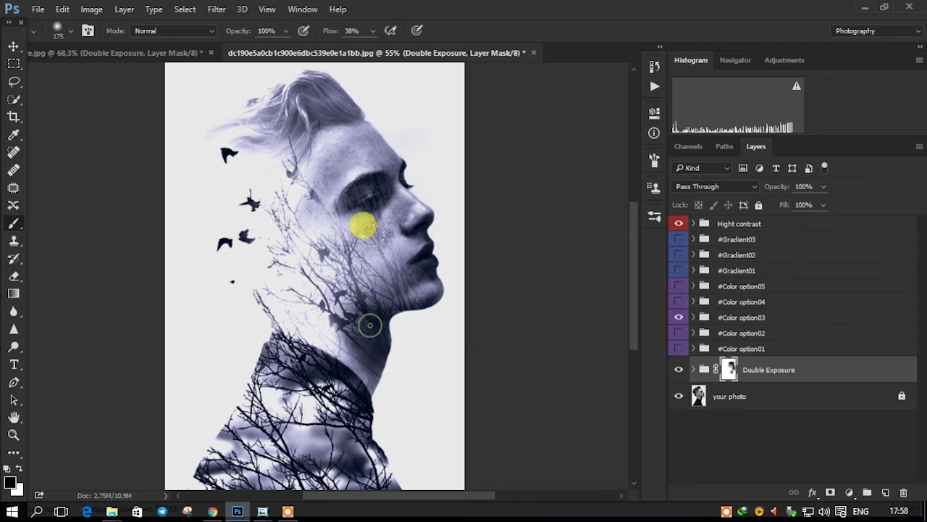
scroll(464, 238, down, 3)
scroll(528, 251, up, 2)
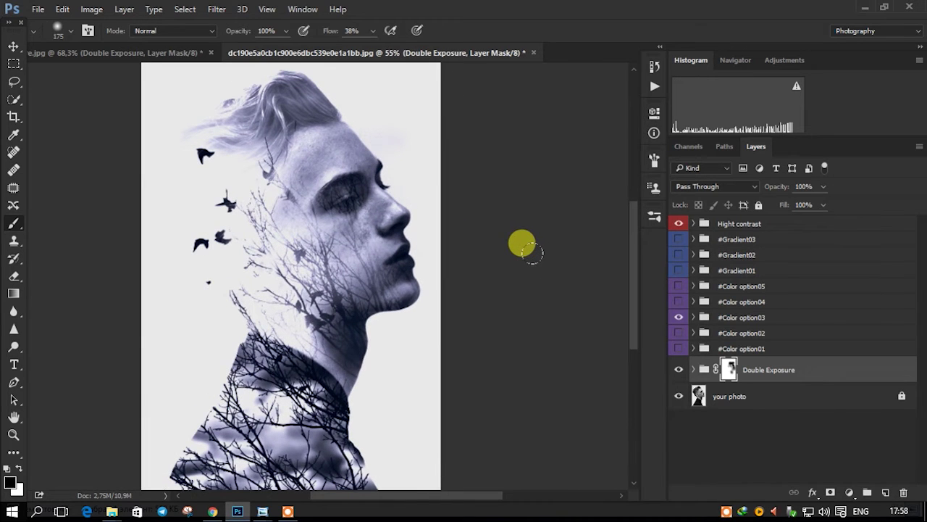
scroll(334, 245, down, 1)
drag(294, 409, 288, 369)
mouse_move(233, 142)
mouse_down()
mouse_move(357, 187)
mouse_move(382, 166)
mouse_move(355, 153)
mouse_move(397, 265)
mouse_move(384, 177)
mouse_up()
scroll(372, 234, down, 3)
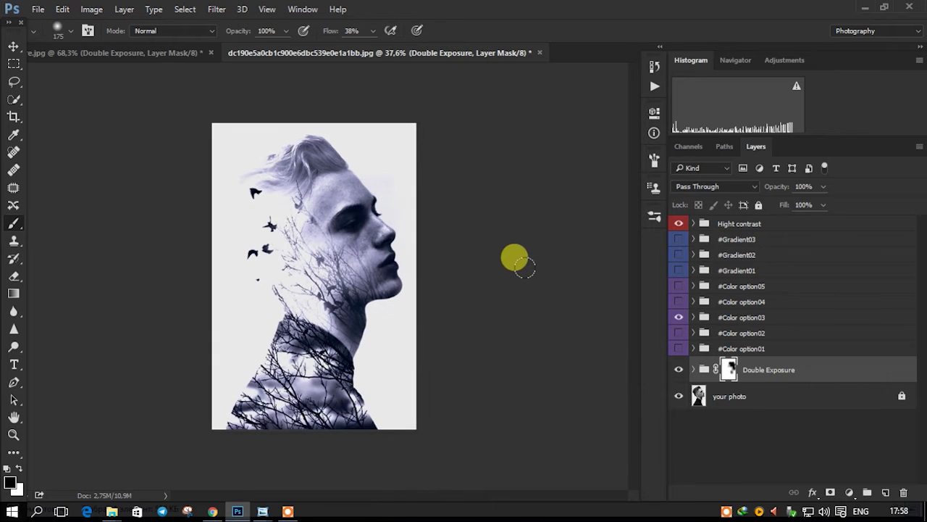
scroll(323, 324, up, 3)
drag(381, 160, 323, 190)
- Expand the Double Exposure group and select its your BG photo layer
key(ctrl+minus)
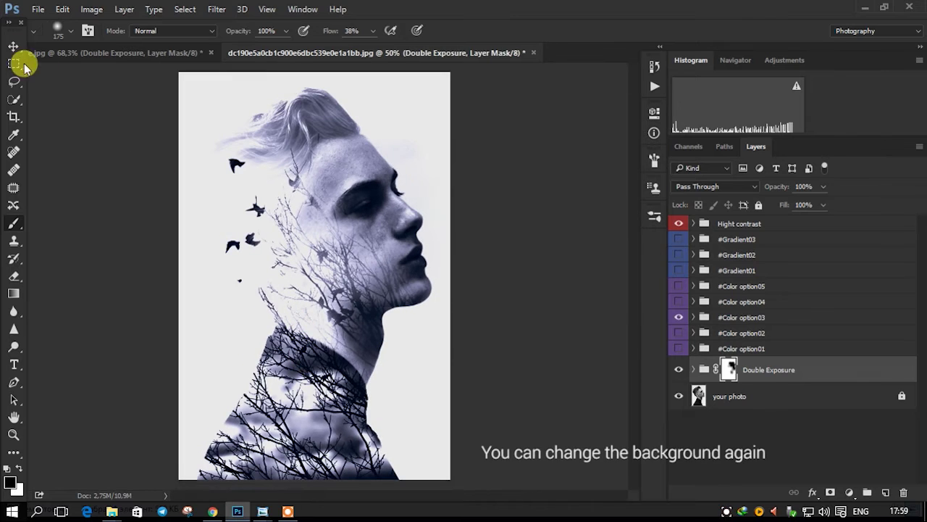
click(13, 46)
click(503, 212)
click(337, 232)
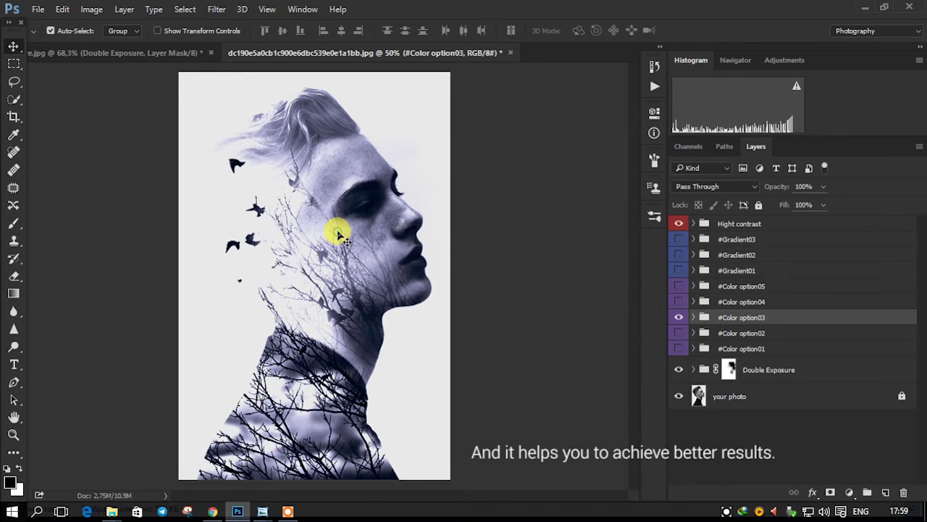
click(716, 369)
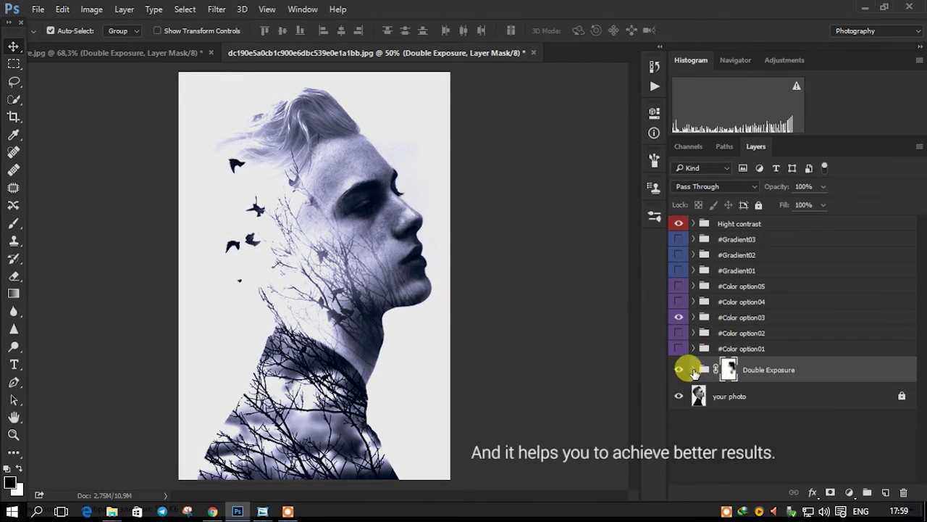
click(693, 370)
click(760, 445)
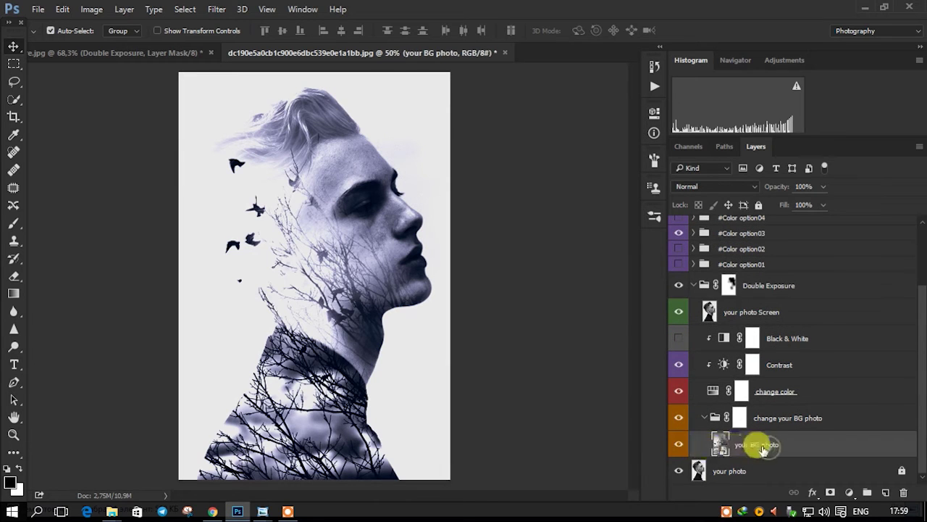
- Pick forest-1927500 in the Landscape folder, preview it full-screen, then drag it toward Photoshop
click(864, 7)
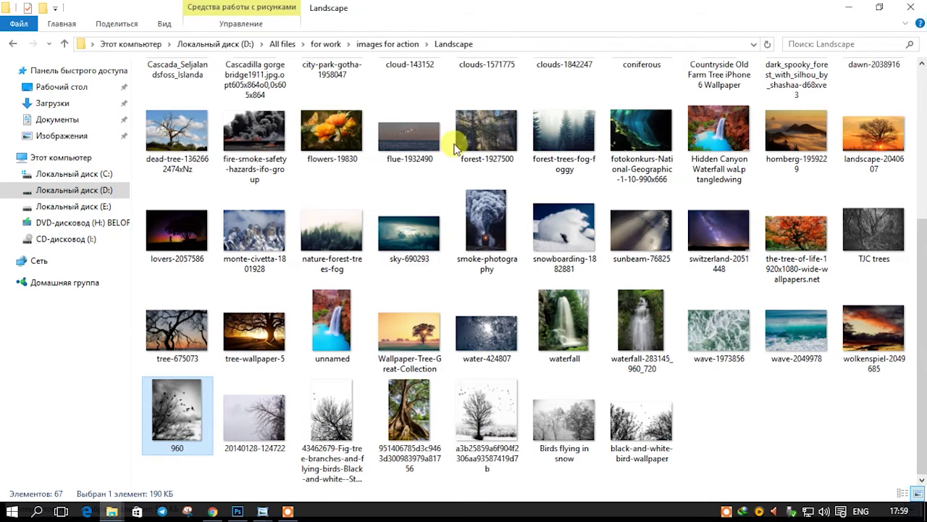
click(484, 124)
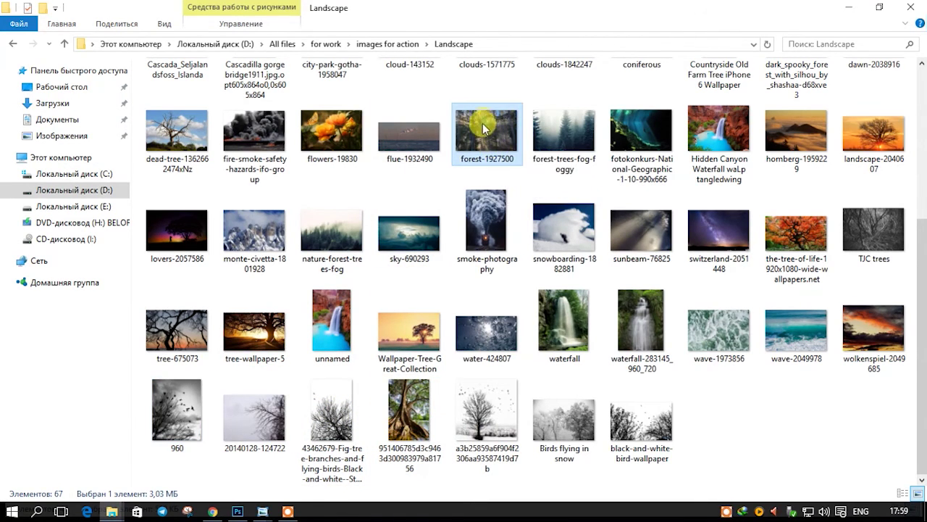
double_click(491, 129)
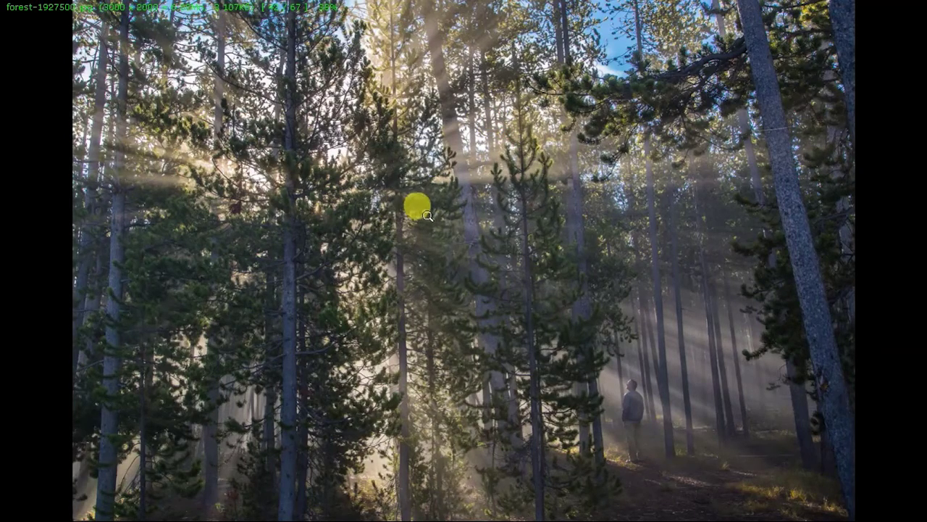
key(Escape)
drag(488, 159, 241, 511)
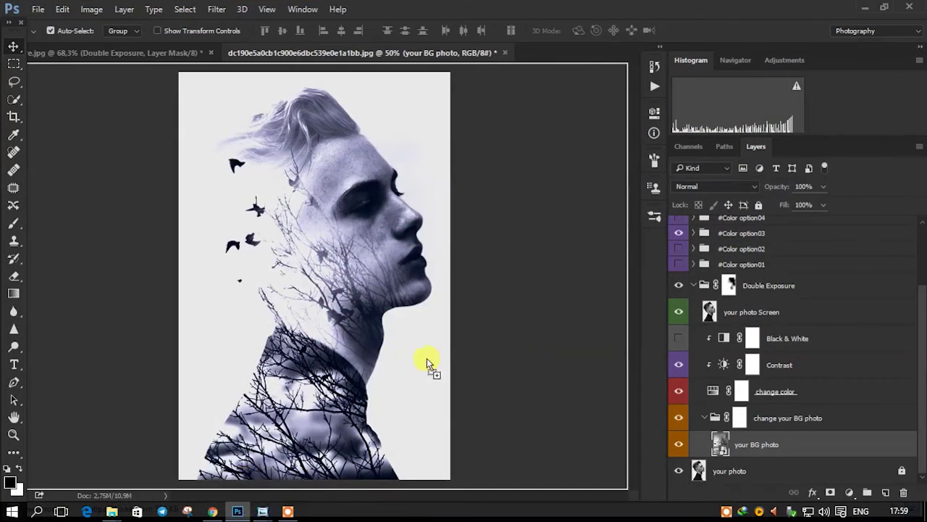
- Drop forest-1927500 onto the composite and scale it to about 255% to cover the silhouette
drag(242, 511, 373, 355)
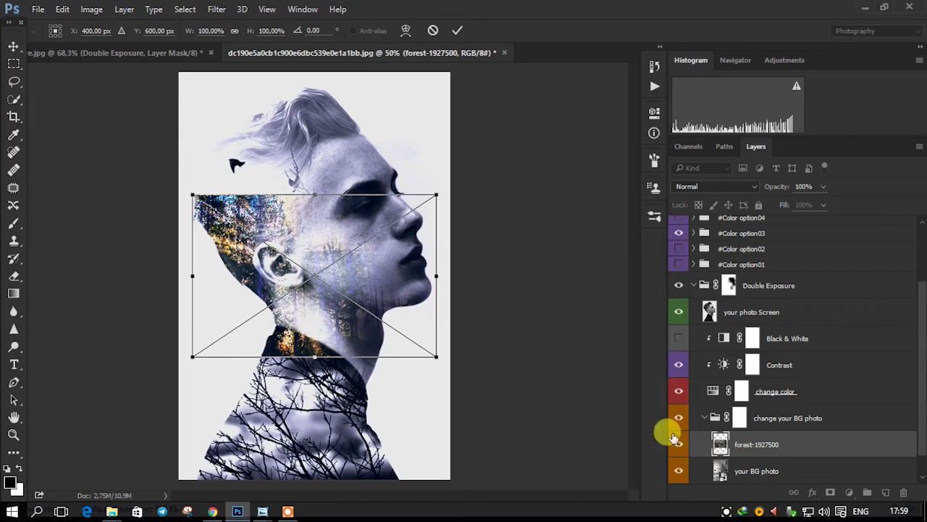
mouse_move(436, 354)
mouse_down()
mouse_move(500, 428)
mouse_move(571, 476)
mouse_move(629, 497)
mouse_move(611, 491)
mouse_up()
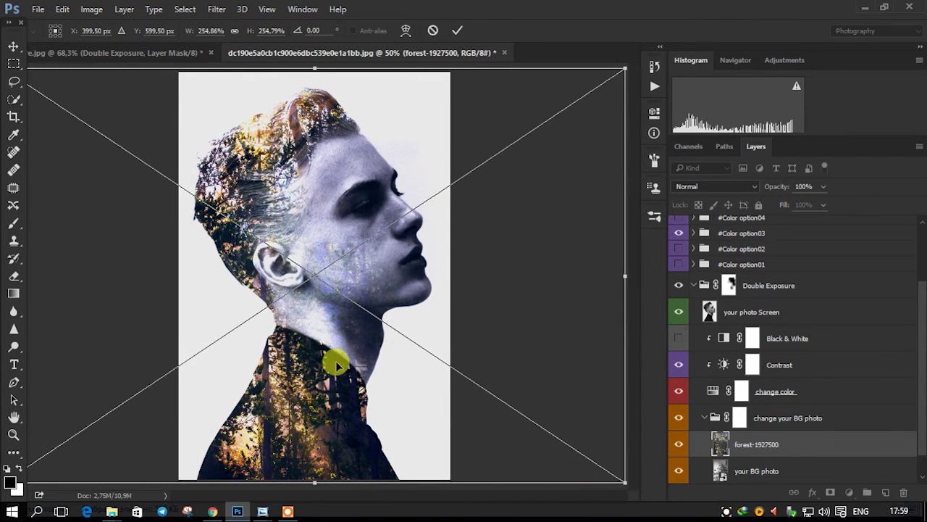
key(Return)
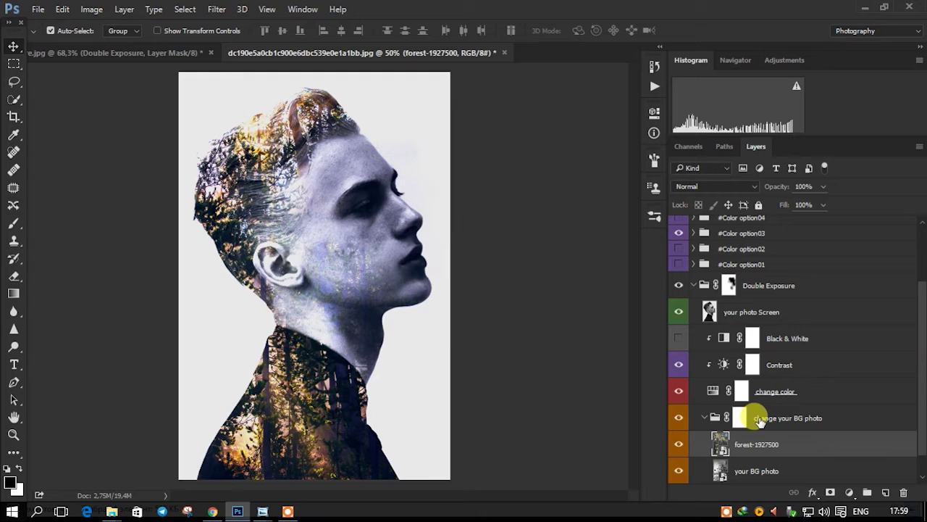
- Temporarily disable the Double Exposure group's layer mask
click(724, 285)
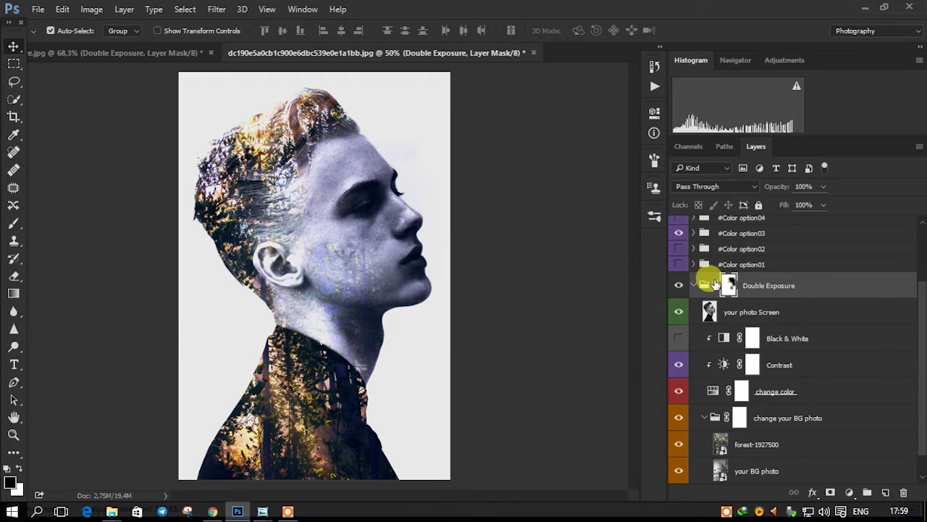
right_click(727, 283)
click(762, 293)
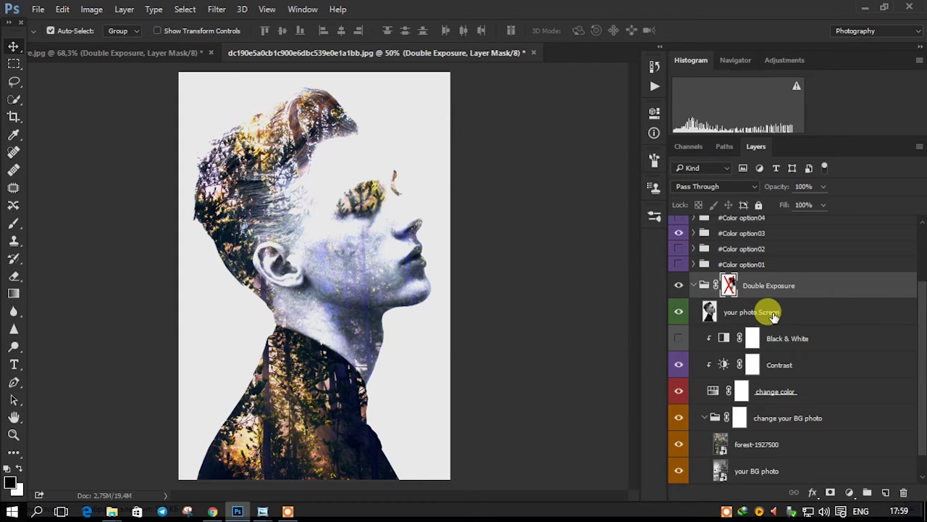
scroll(776, 341, up, 4)
scroll(738, 338, up, 1)
- Set the Hight contrast group to 57% opacity and re-enable the Double Exposure mask
click(678, 222)
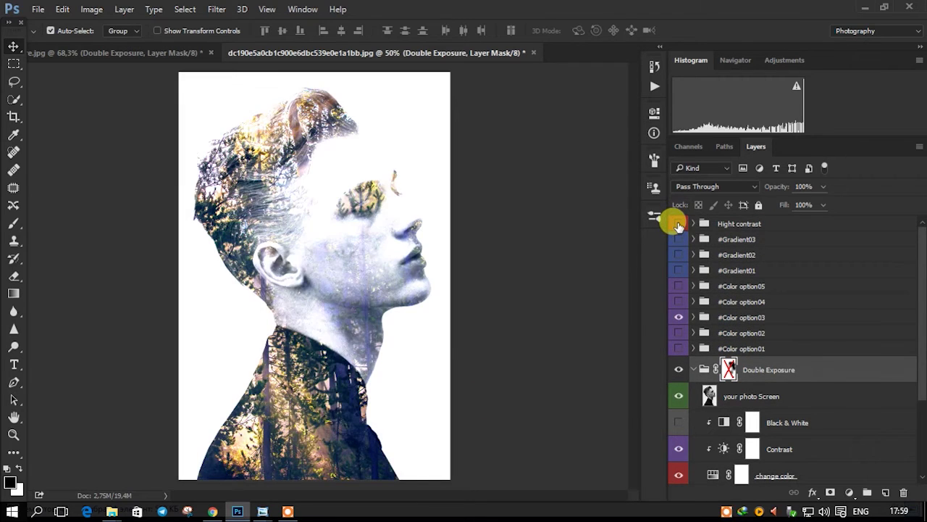
click(678, 222)
click(716, 228)
mouse_move(772, 187)
mouse_down()
mouse_move(851, 187)
mouse_move(777, 187)
mouse_move(817, 188)
mouse_up()
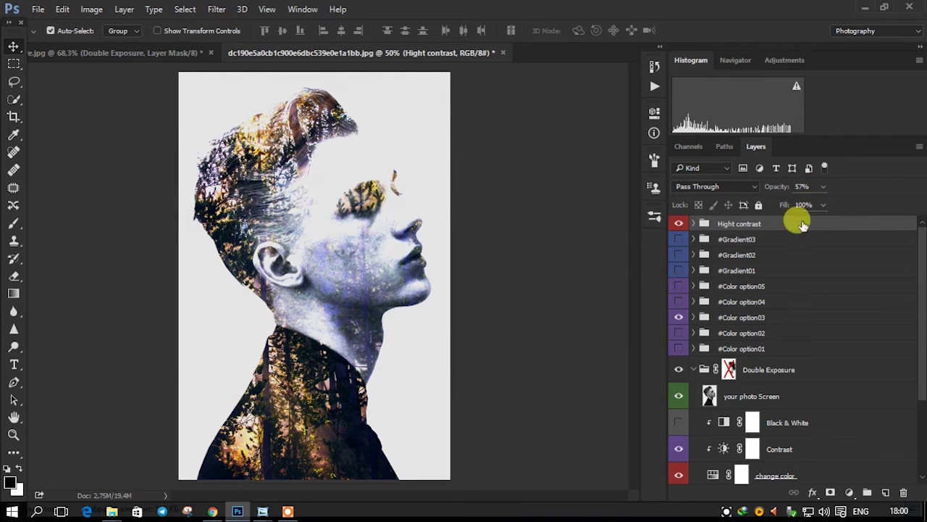
right_click(728, 369)
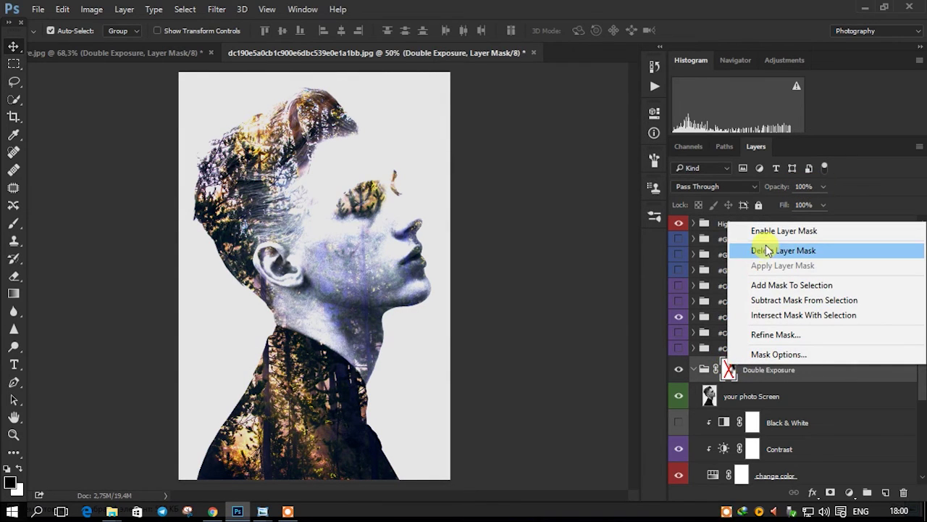
click(765, 228)
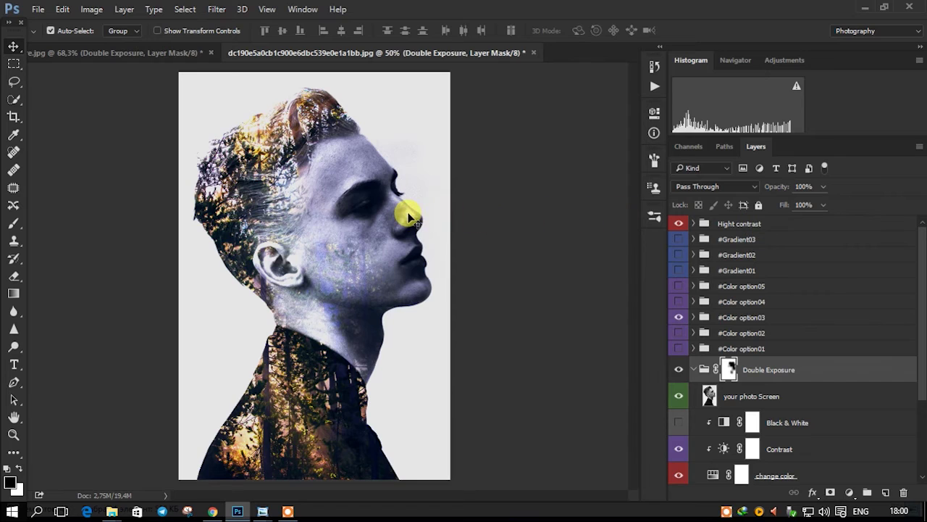
key(b)
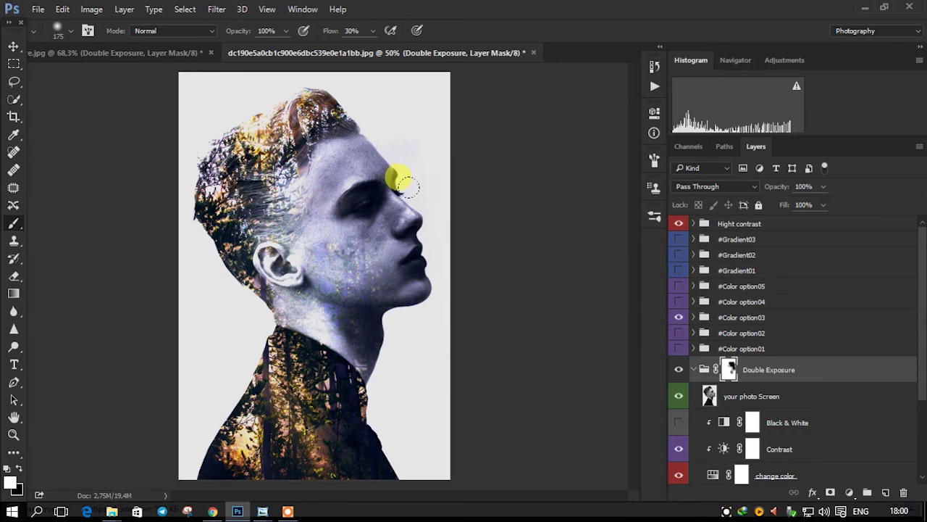
- Brush the Double Exposure mask over the brow, eyes and neck to reveal the forest texture
mouse_move(384, 173)
mouse_down()
mouse_move(299, 135)
mouse_move(319, 171)
mouse_up()
mouse_move(355, 219)
mouse_down()
mouse_move(331, 258)
mouse_move(287, 165)
mouse_move(300, 155)
mouse_move(272, 191)
mouse_up()
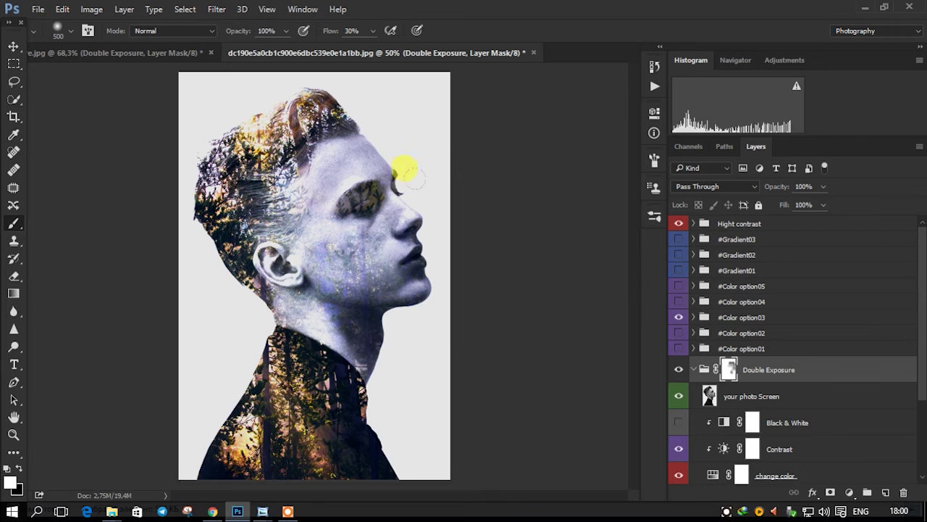
scroll(404, 177, down, 2)
drag(276, 362, 290, 344)
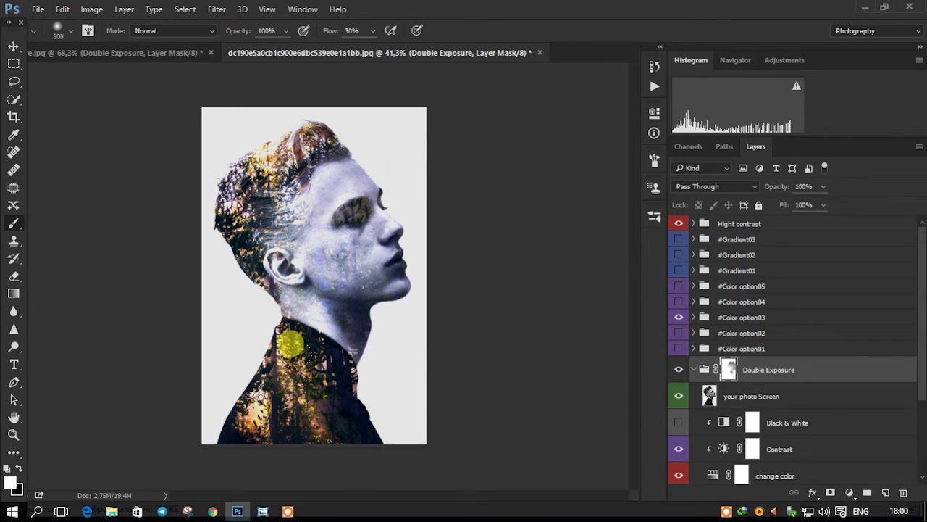
scroll(478, 205, down, 1)
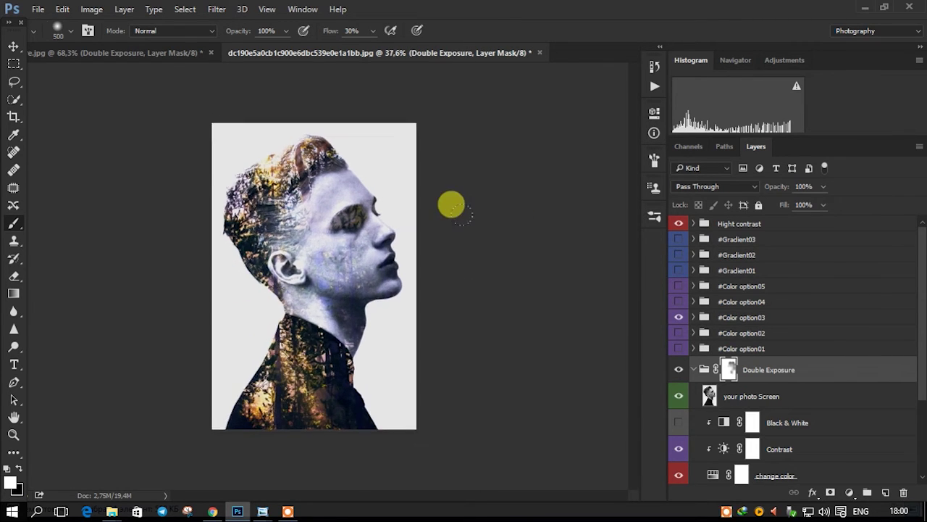
scroll(453, 195, up, 2)
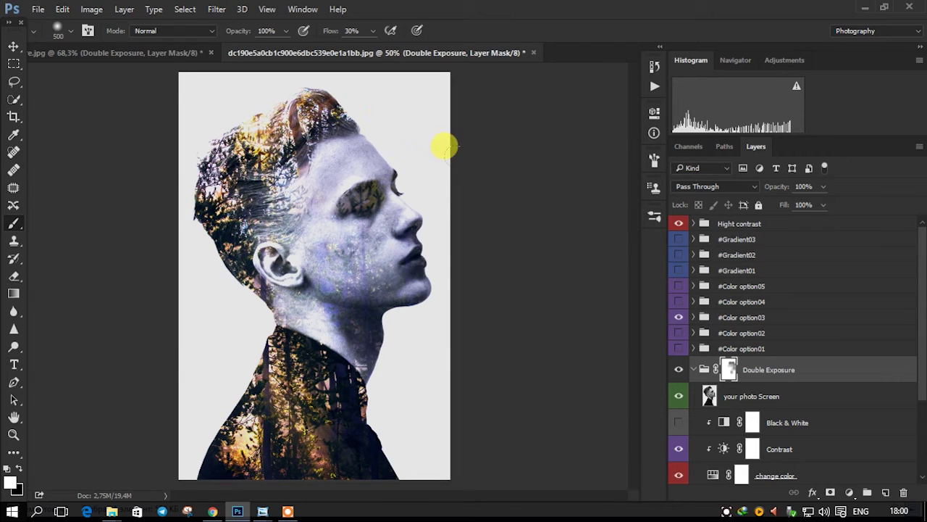
key(v)
scroll(753, 432, down, 2)
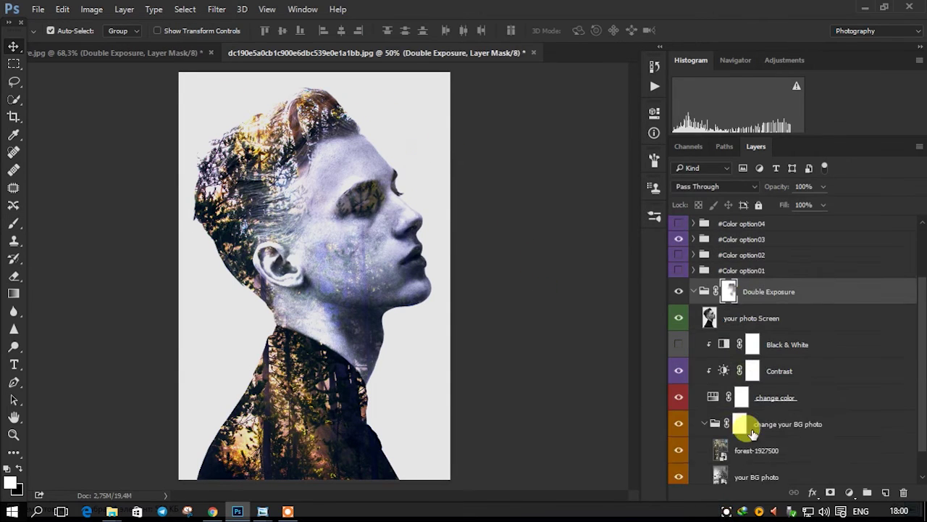
scroll(753, 432, down, 1)
- Select the forest-1927500 layer in the change your BG photo group, checking its visibility
click(771, 393)
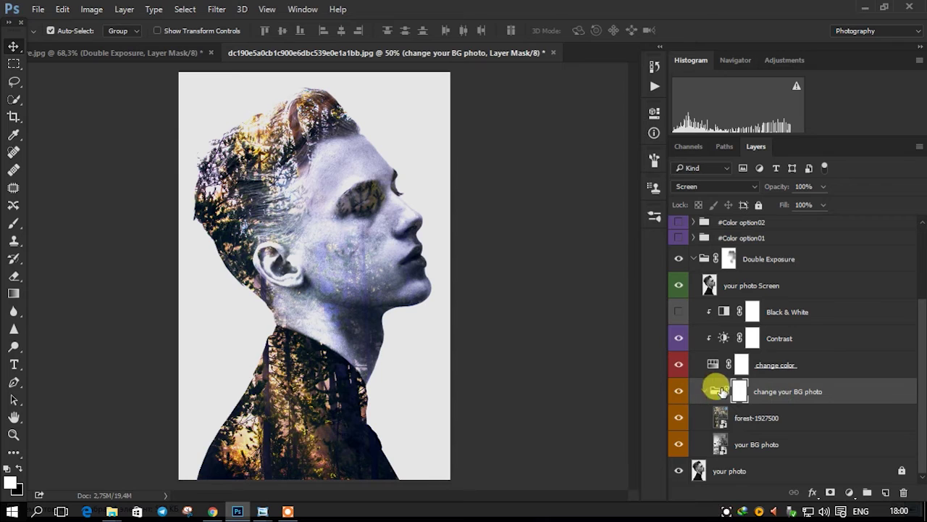
click(753, 420)
click(677, 420)
click(675, 423)
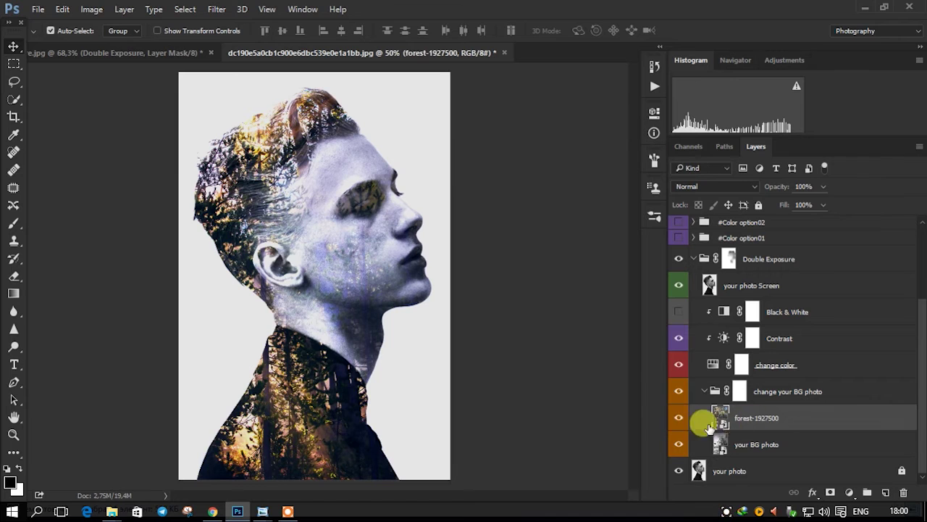
- Drop smoke-photography from Explorer onto the canvas and scale it to about 172%
click(239, 507)
mouse_move(505, 215)
mouse_down()
mouse_move(239, 511)
mouse_move(407, 468)
mouse_up()
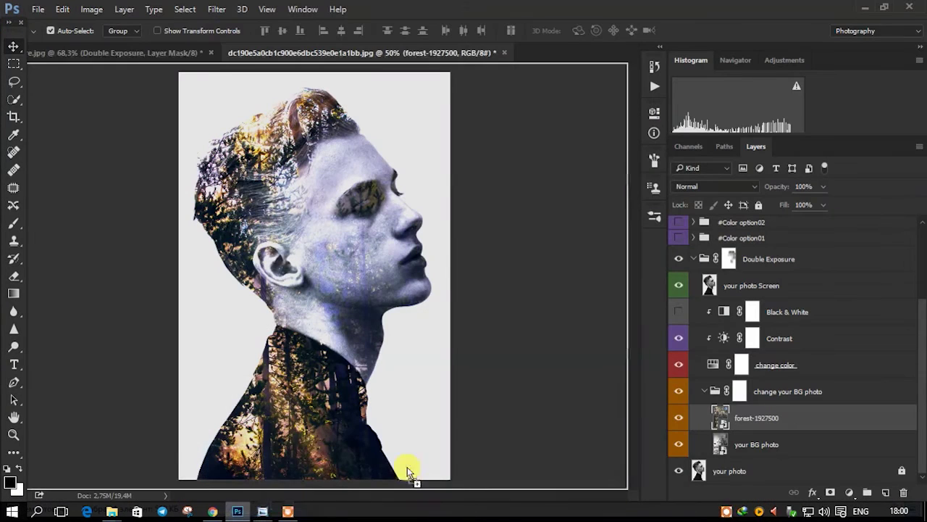
drag(349, 446, 343, 449)
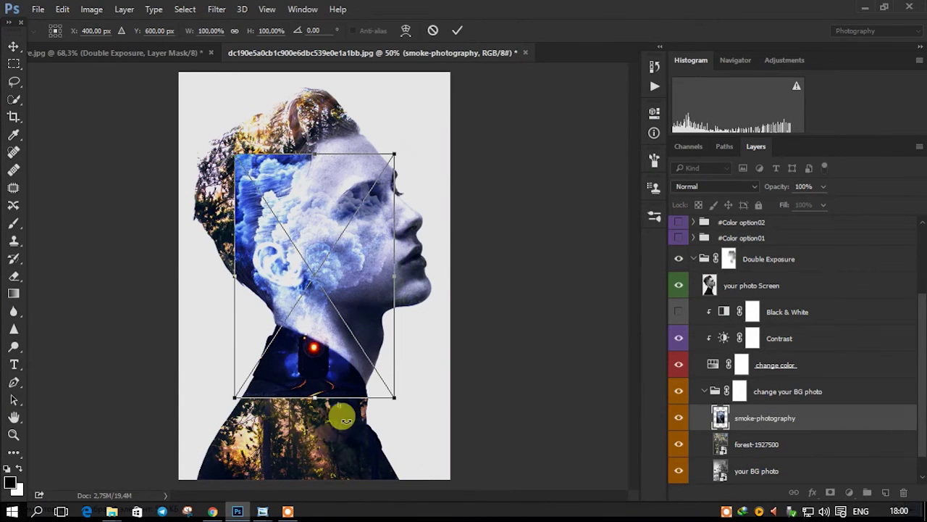
drag(389, 395, 432, 468)
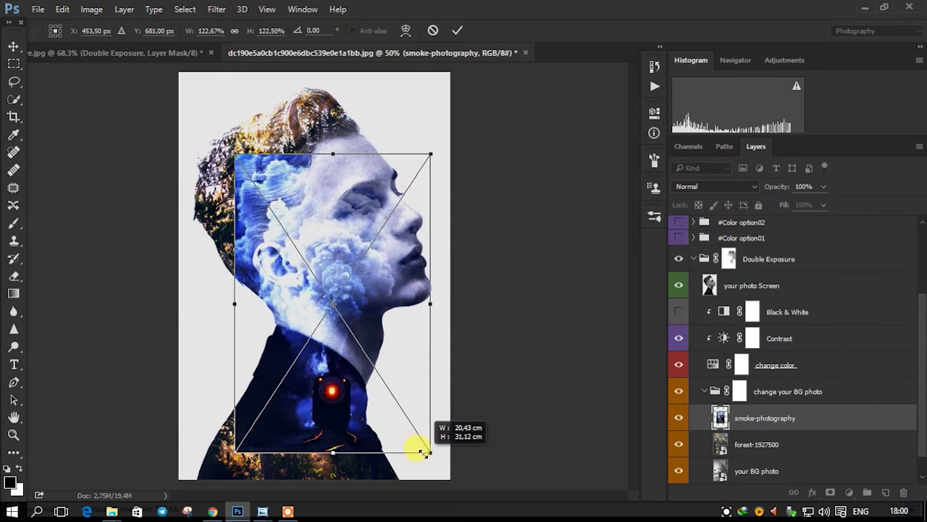
drag(431, 468, 445, 483)
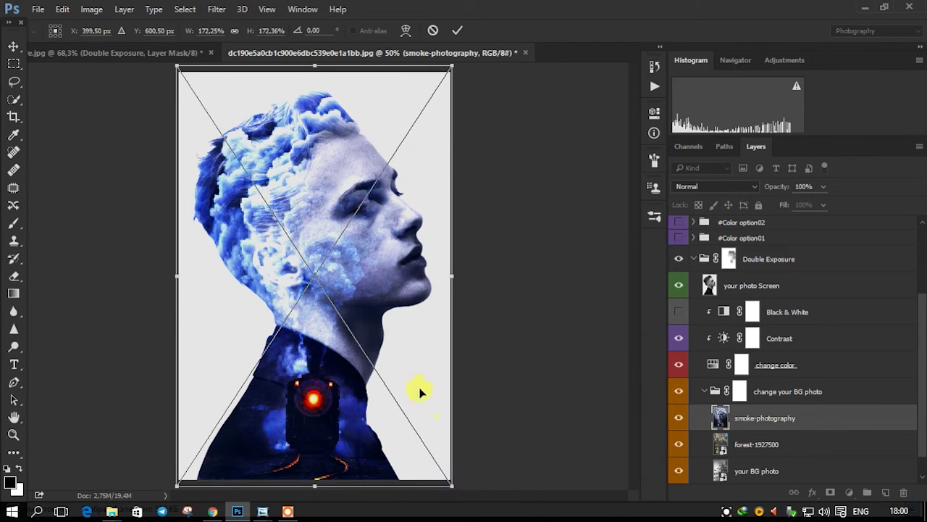
key(Return)
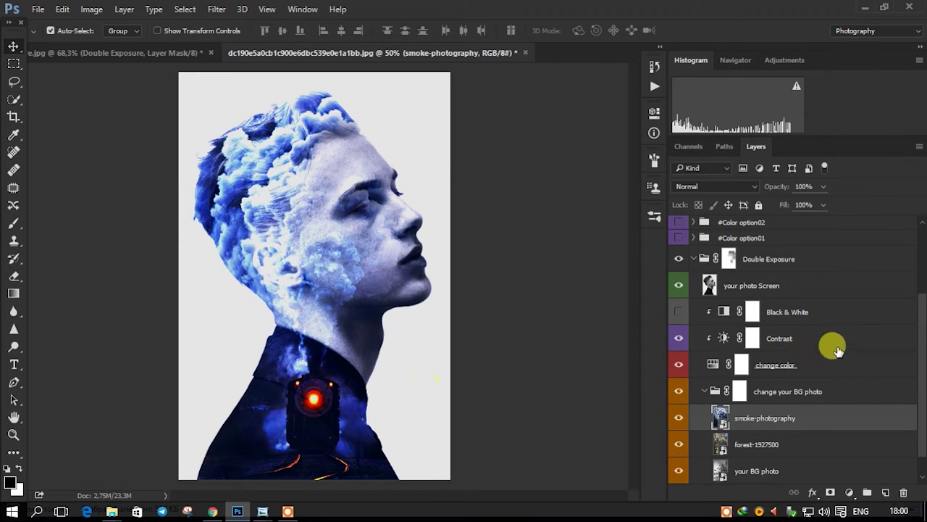
scroll(733, 378, up, 3)
scroll(714, 290, up, 3)
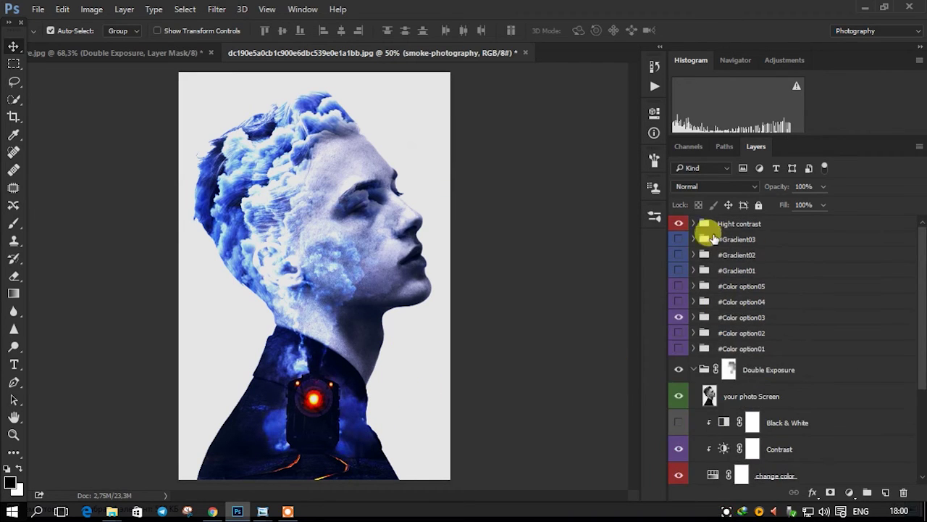
- Compare the #Color option03 tint and lower the Hight contrast group to 39% opacity
click(678, 317)
click(679, 317)
click(718, 223)
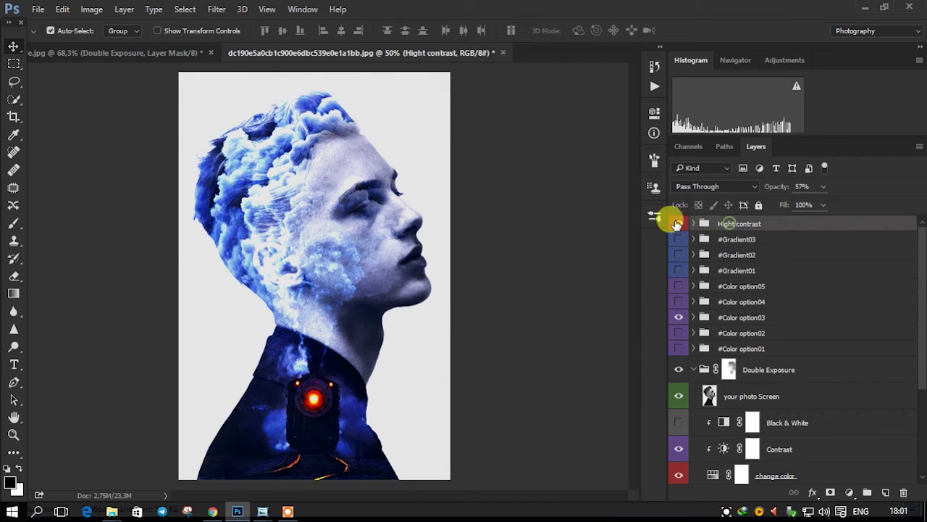
click(677, 223)
click(677, 223)
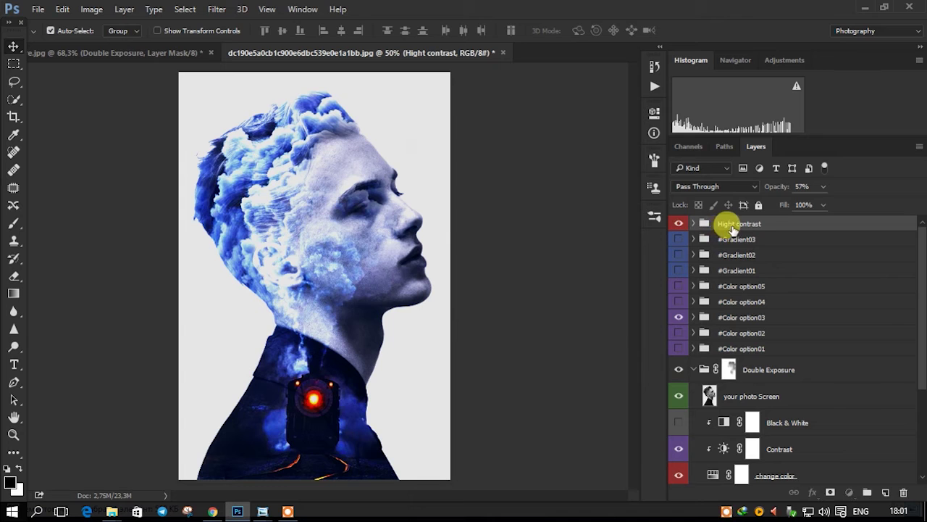
mouse_move(787, 188)
mouse_down()
mouse_move(801, 187)
mouse_move(787, 183)
mouse_move(768, 197)
mouse_up()
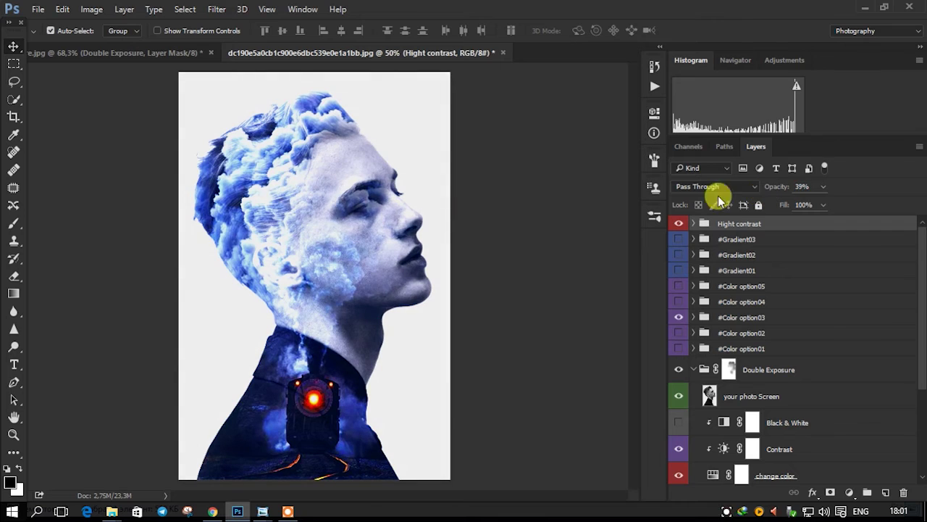
click(558, 227)
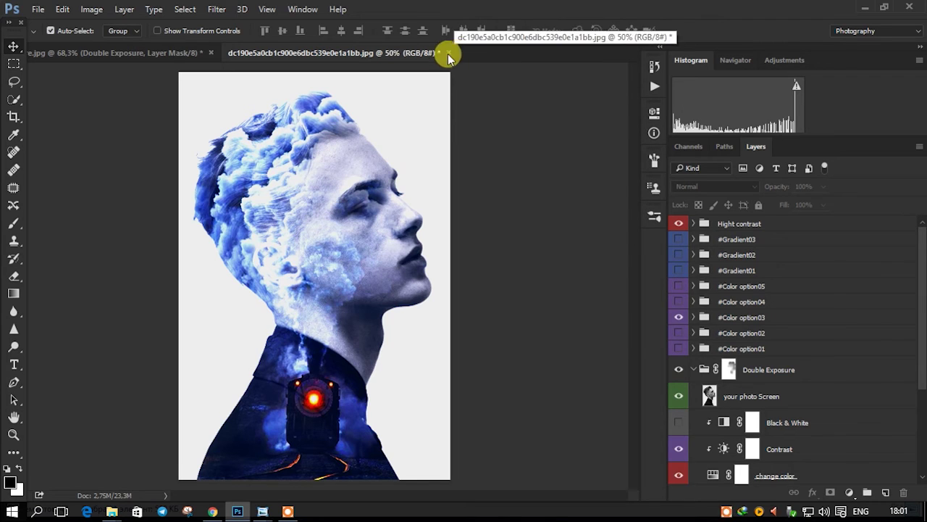
scroll(399, 205, down, 1)
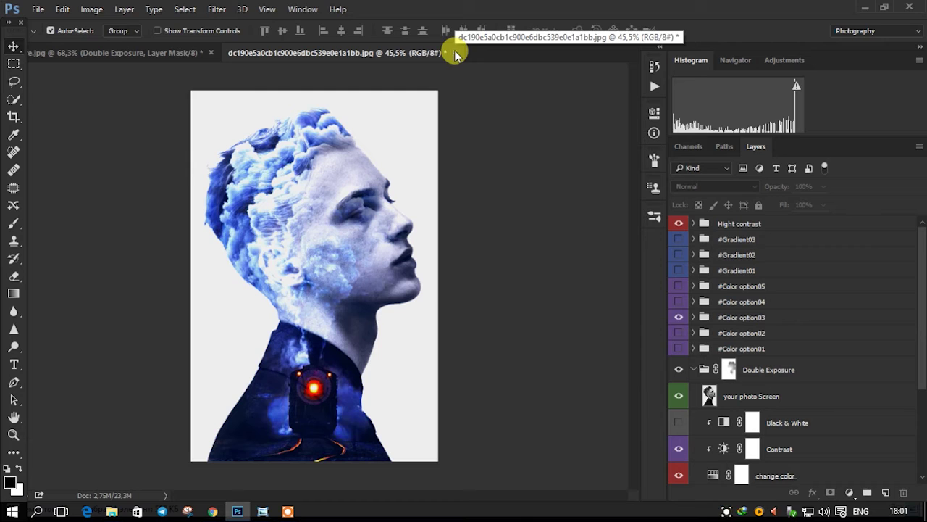
click(237, 511)
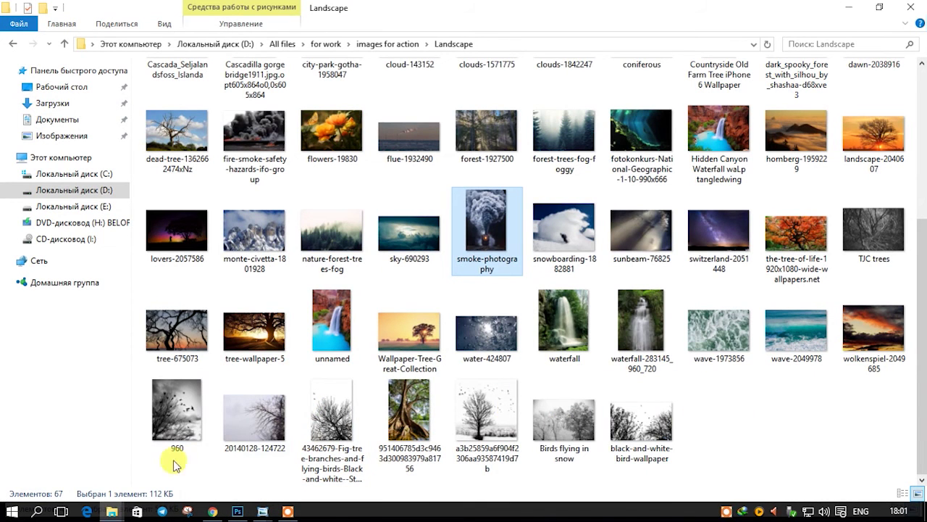
- Open diana000 from the People folder in Photoshop
mouse_move(111, 511)
click(225, 449)
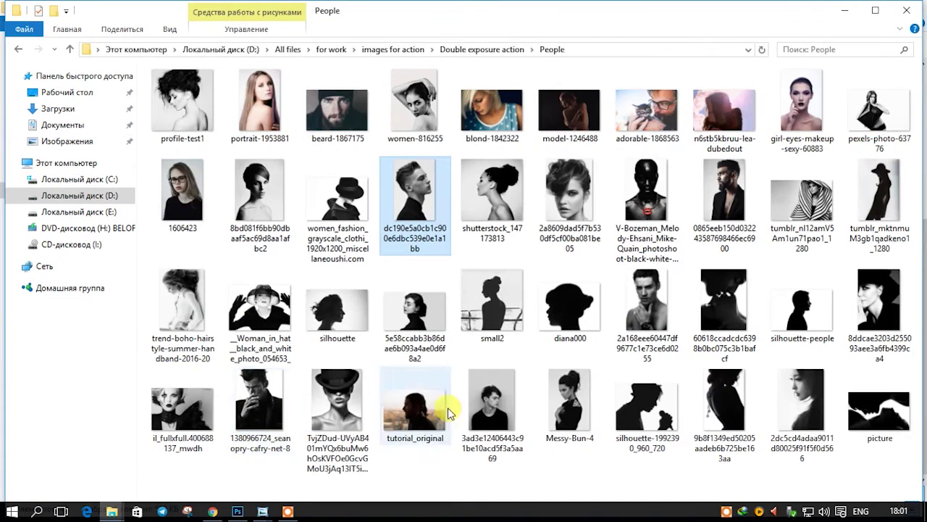
click(566, 299)
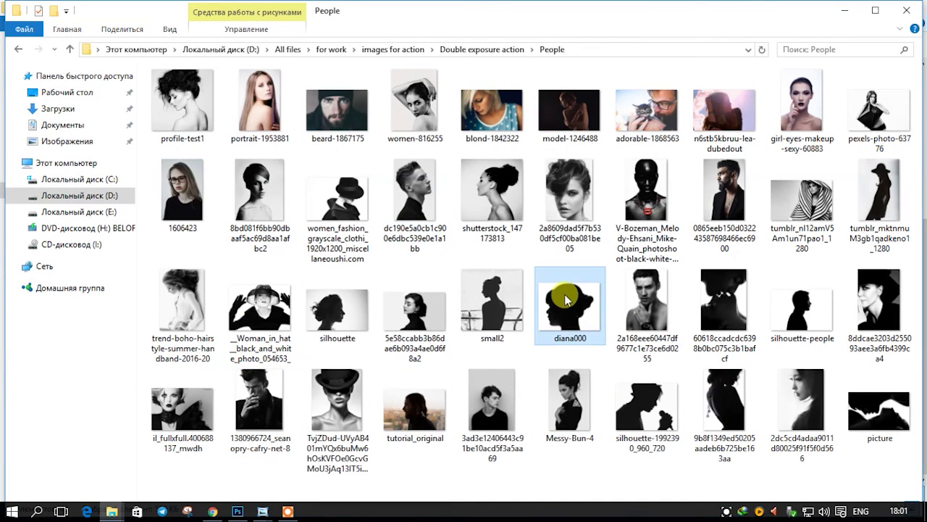
mouse_move(566, 300)
mouse_down()
mouse_move(254, 512)
mouse_move(412, 193)
mouse_up()
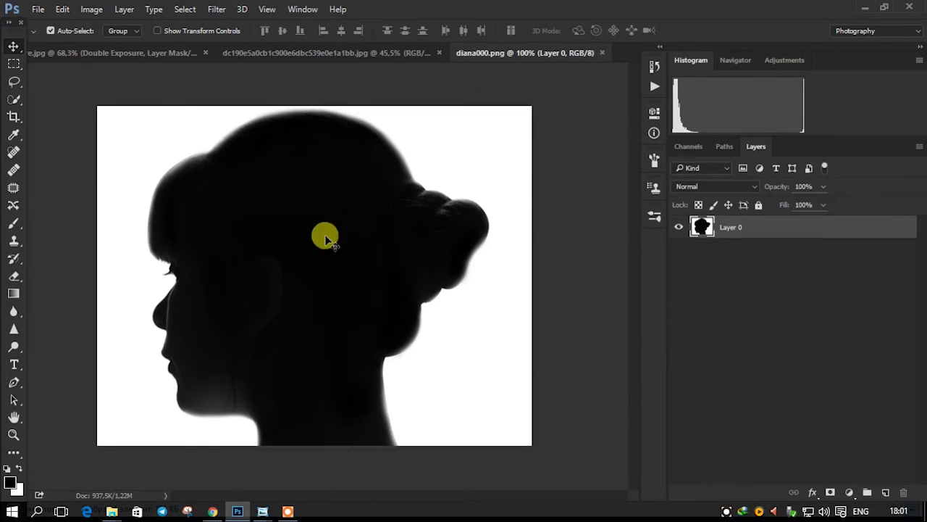
scroll(327, 240, down, 1)
scroll(294, 249, up, 2)
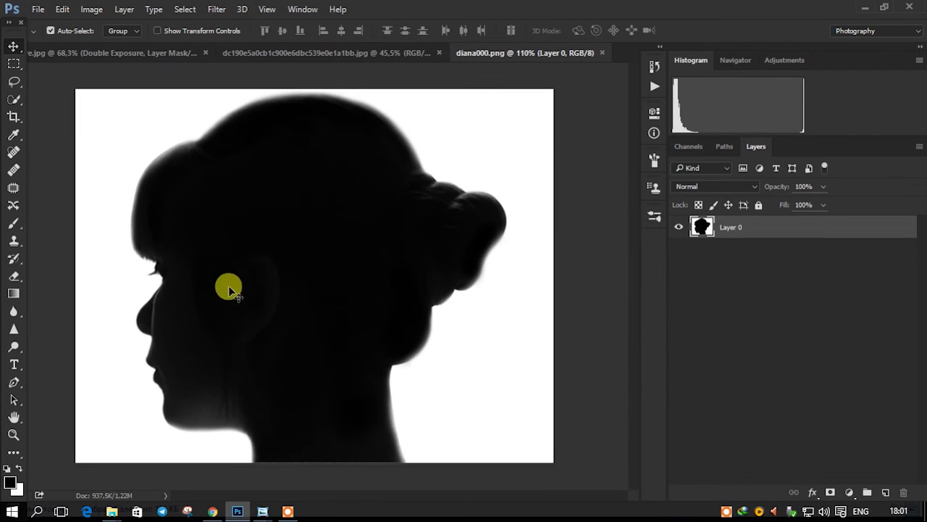
- Go to the images for action folder and drag the underwater cave photo to Photoshop
click(864, 7)
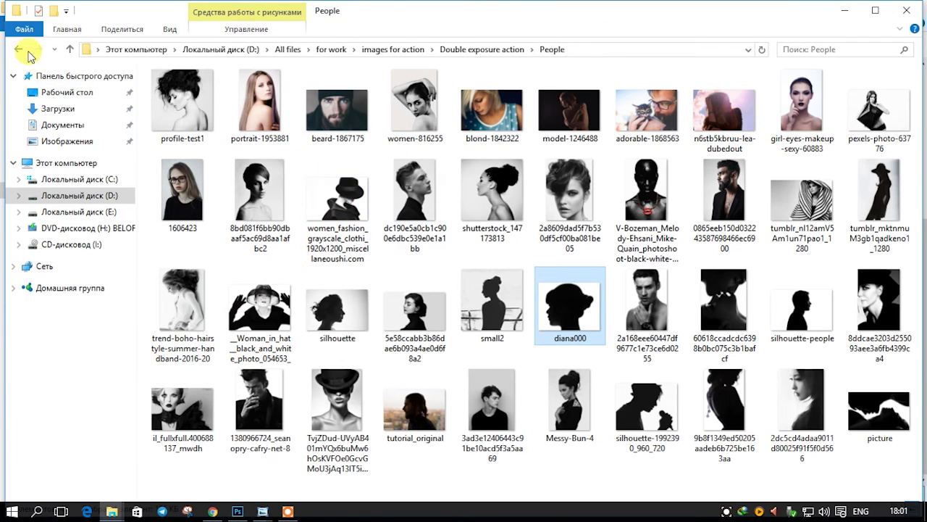
click(16, 49)
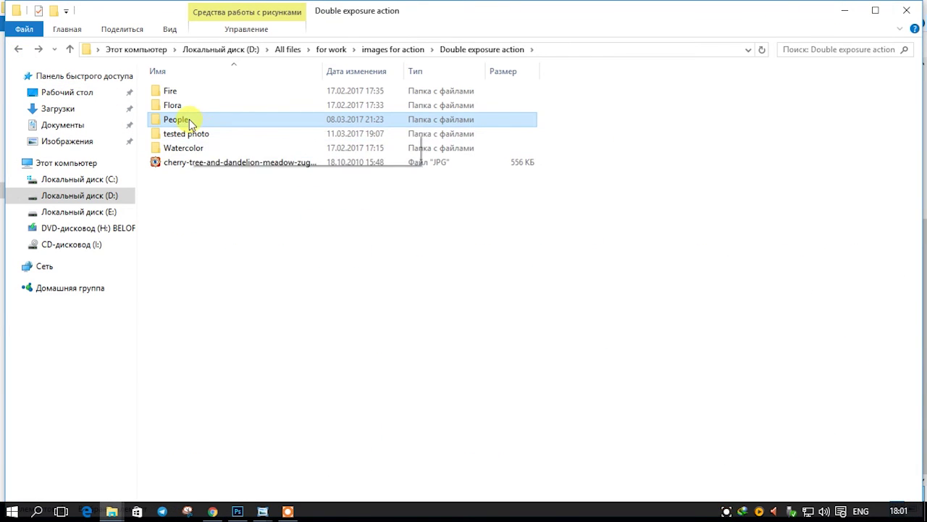
click(18, 49)
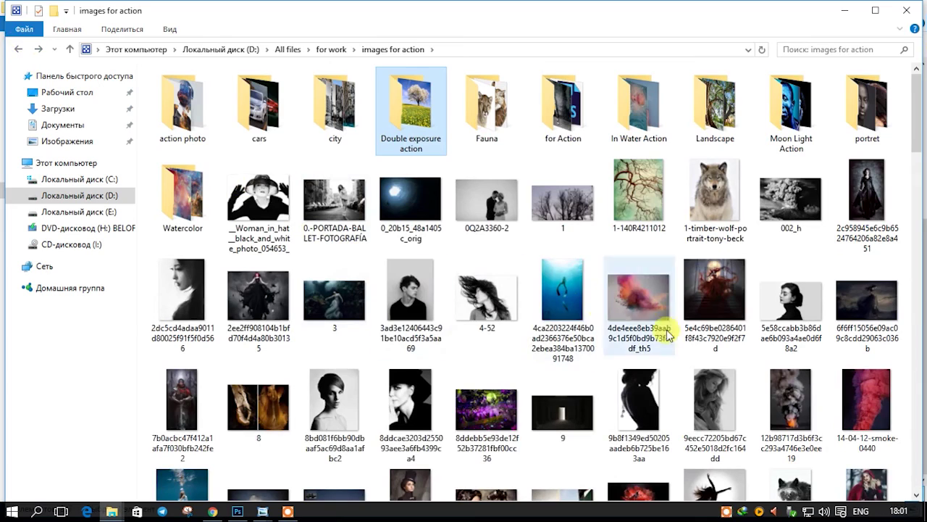
scroll(599, 353, down, 5)
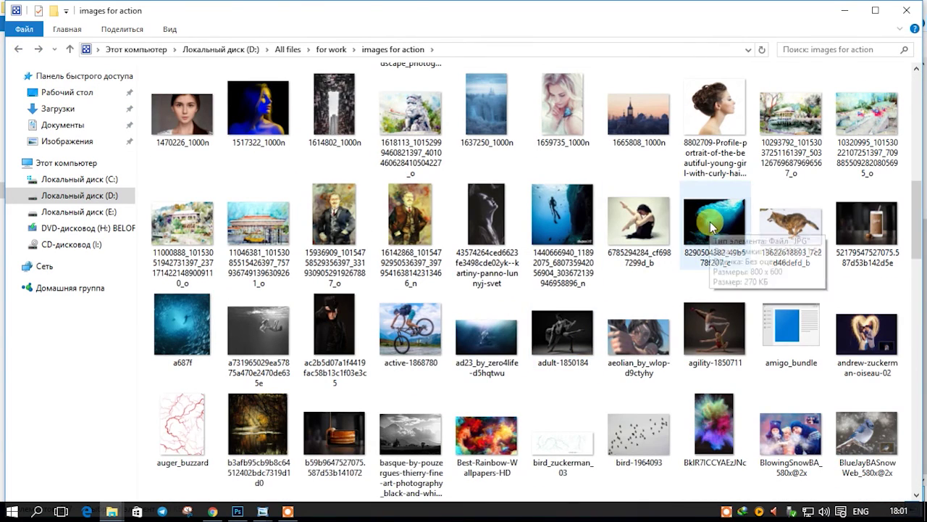
drag(710, 221, 288, 502)
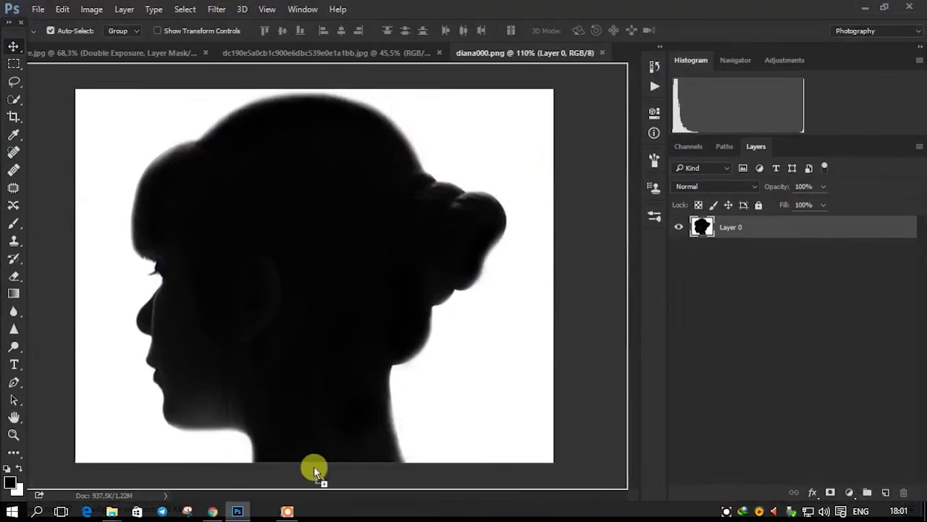
- Place the cave photo in the diana000 document and rename Layer 0 to 'your photo'
drag(288, 502, 322, 416)
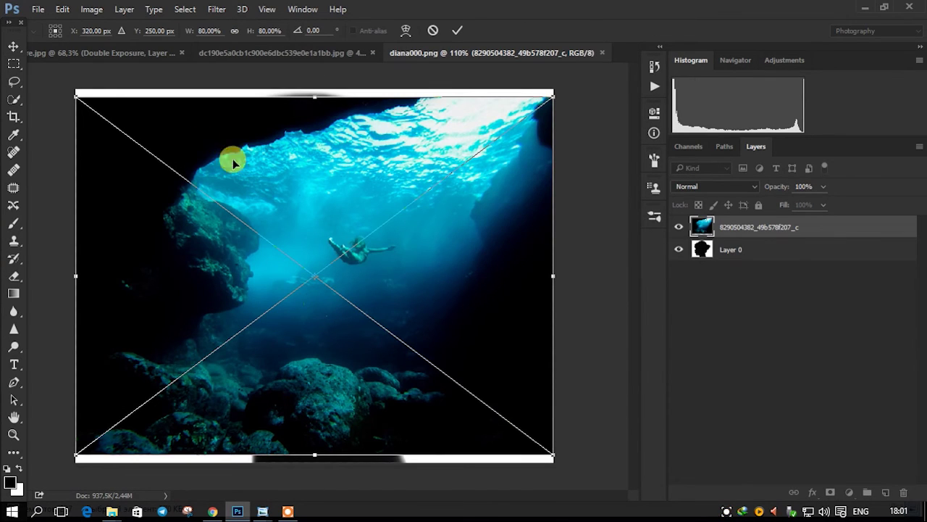
double_click(339, 176)
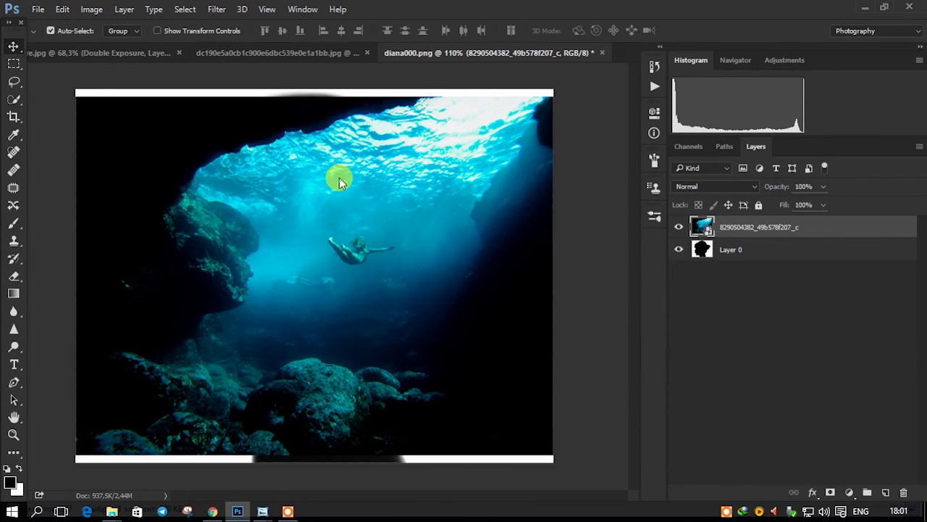
click(739, 254)
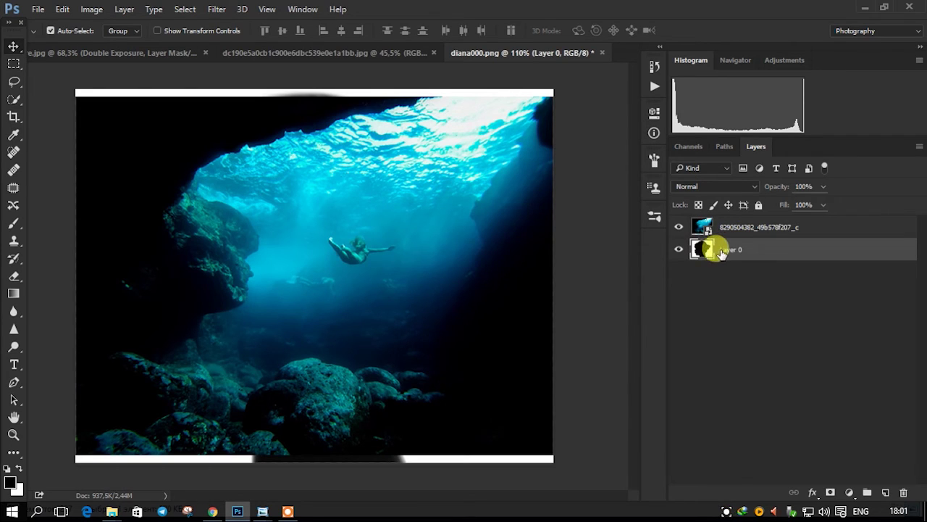
click(745, 302)
click(732, 250)
text(your photo)
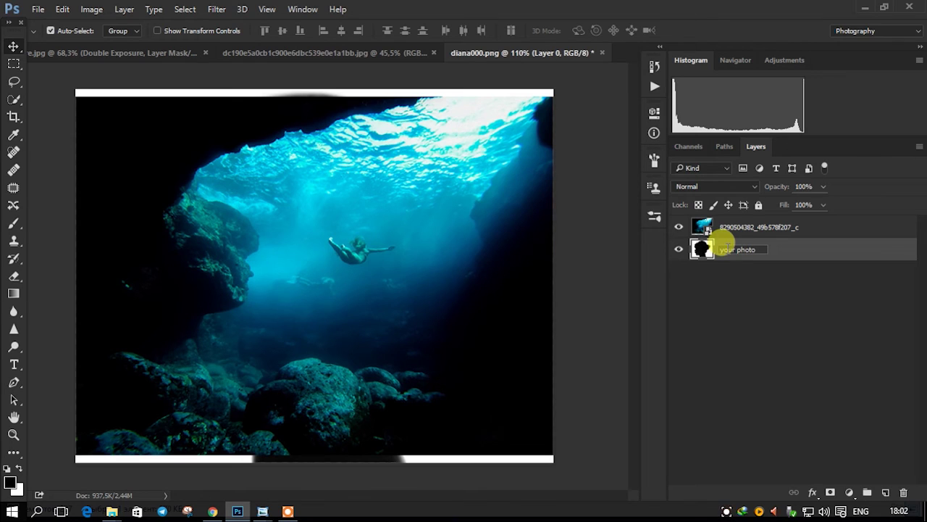
click(790, 249)
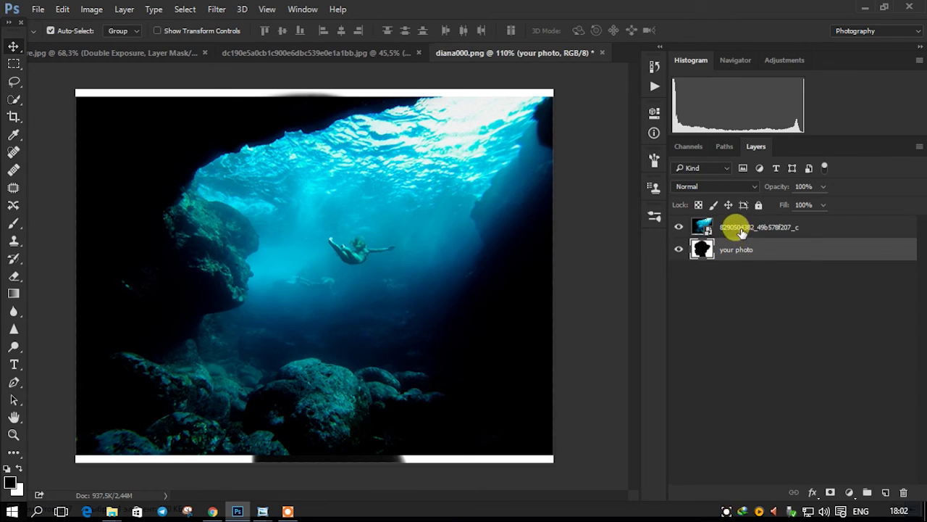
- Rename the cave photo layer to 'your BG photo' and select it
double_click(742, 229)
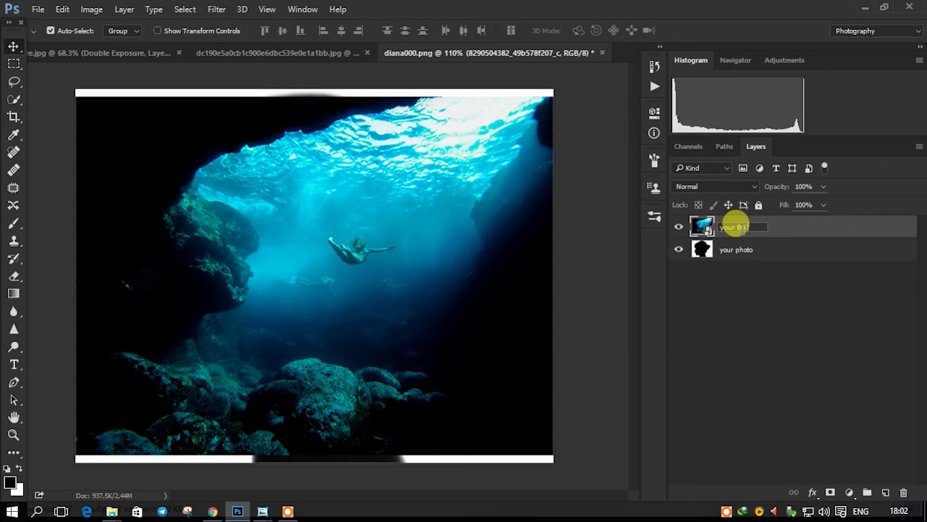
key(Return)
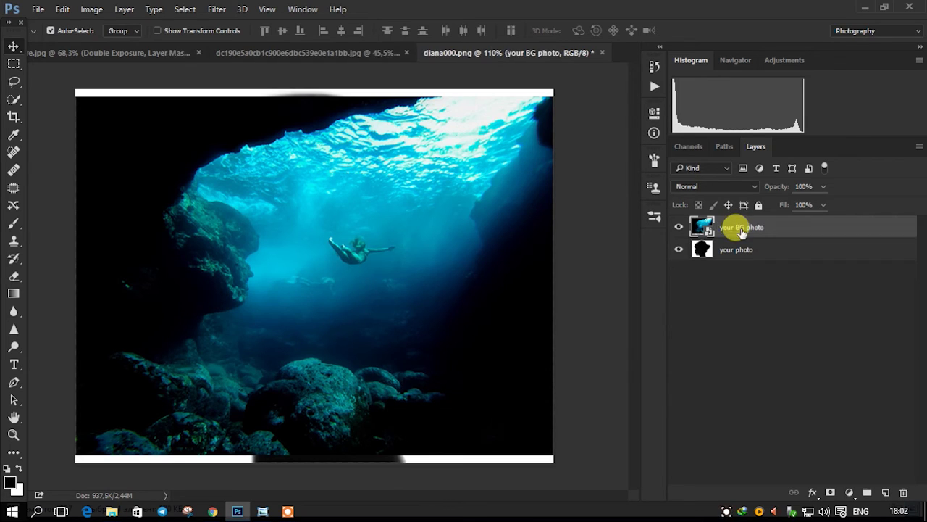
click(774, 281)
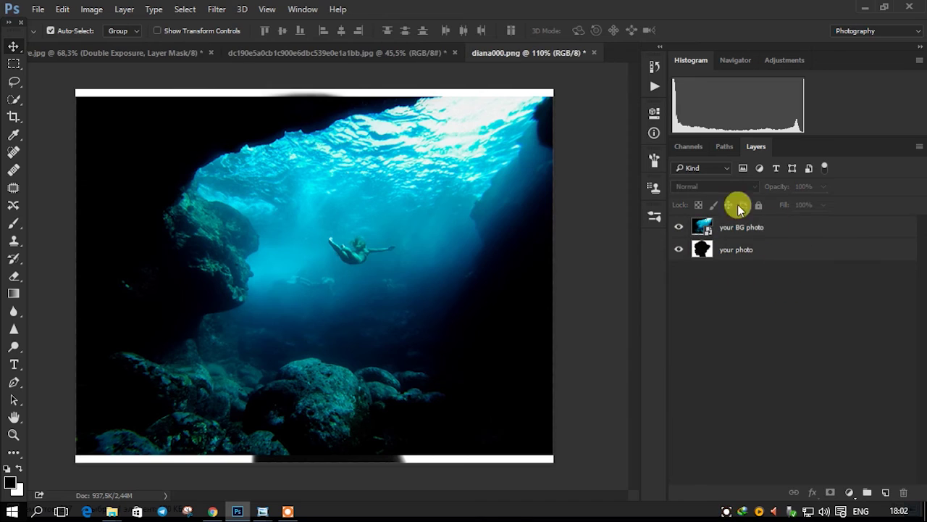
click(733, 249)
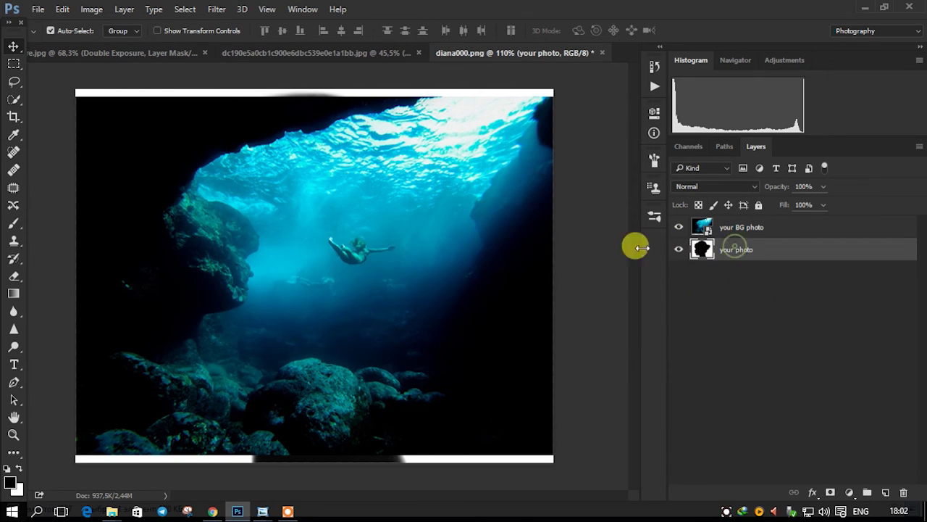
click(735, 227)
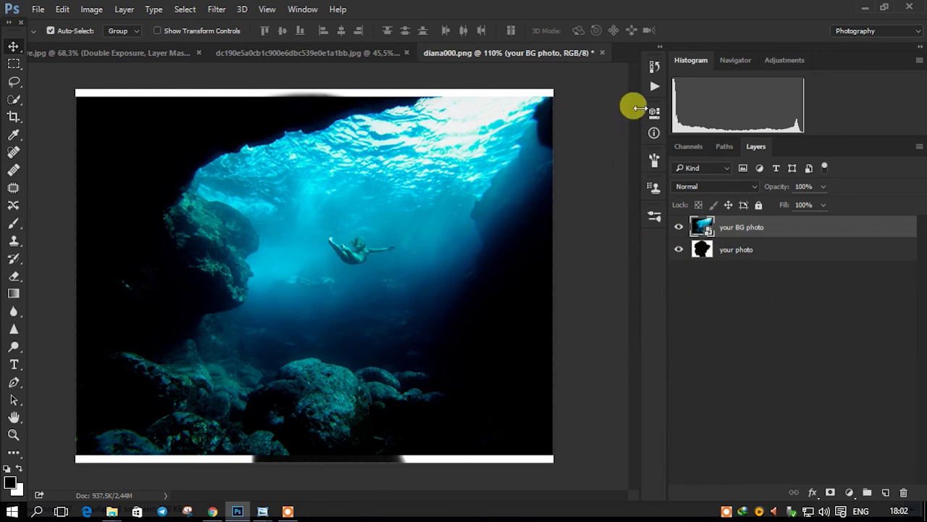
click(653, 87)
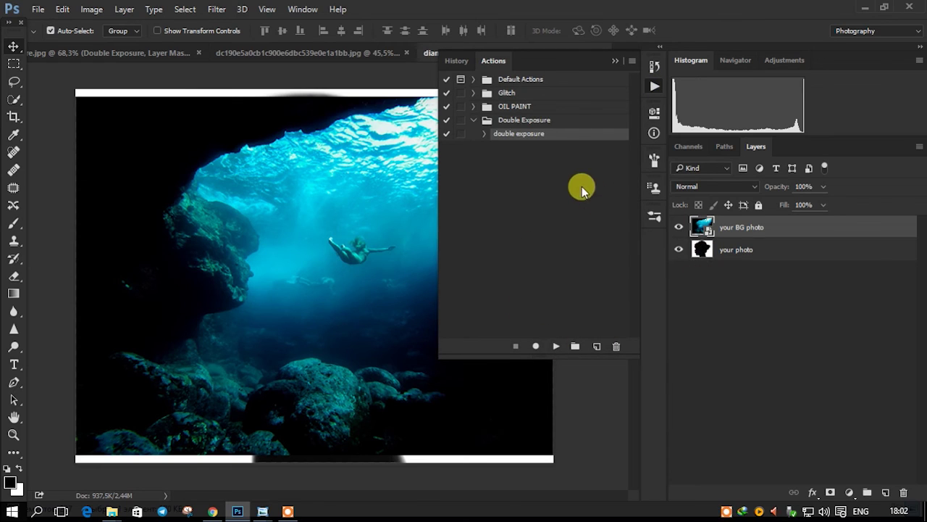
- Play the 'double exposure' action on the 'your photo' layer to fill the silhouette with the cave photo
click(512, 134)
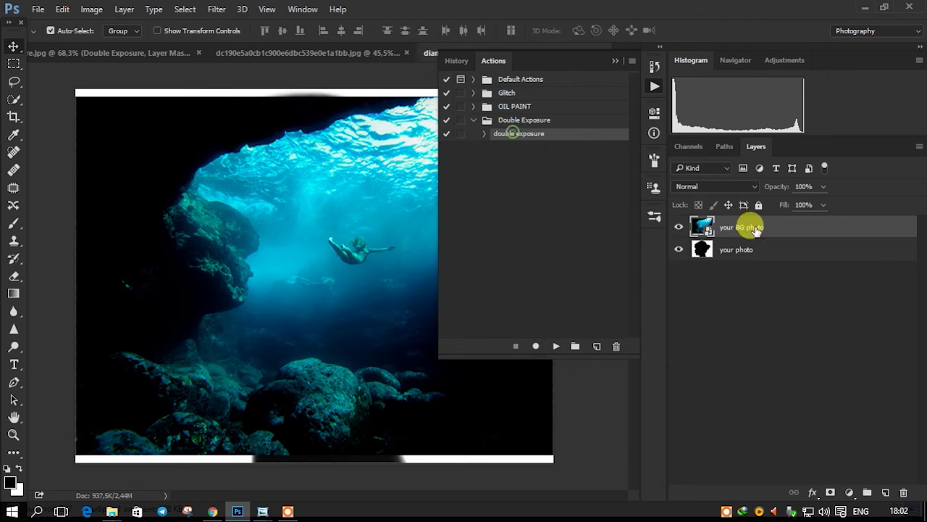
click(708, 246)
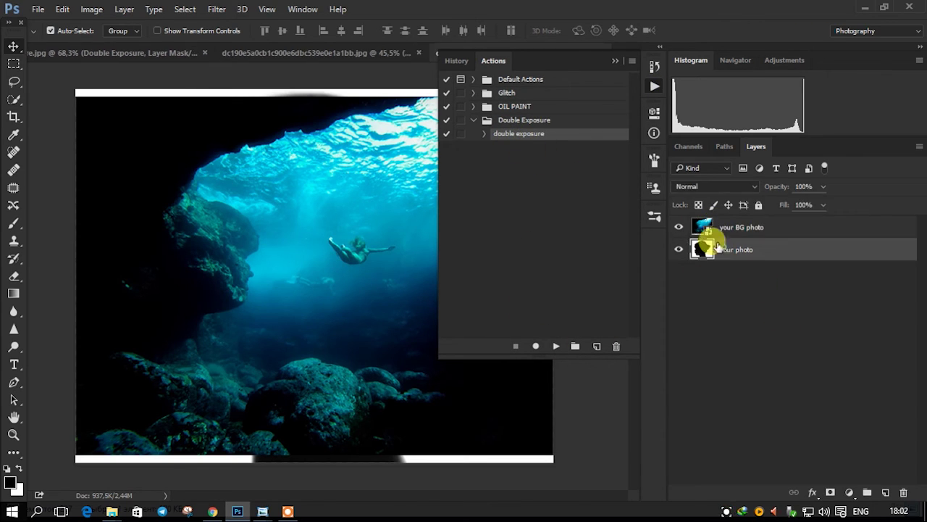
click(483, 134)
click(510, 147)
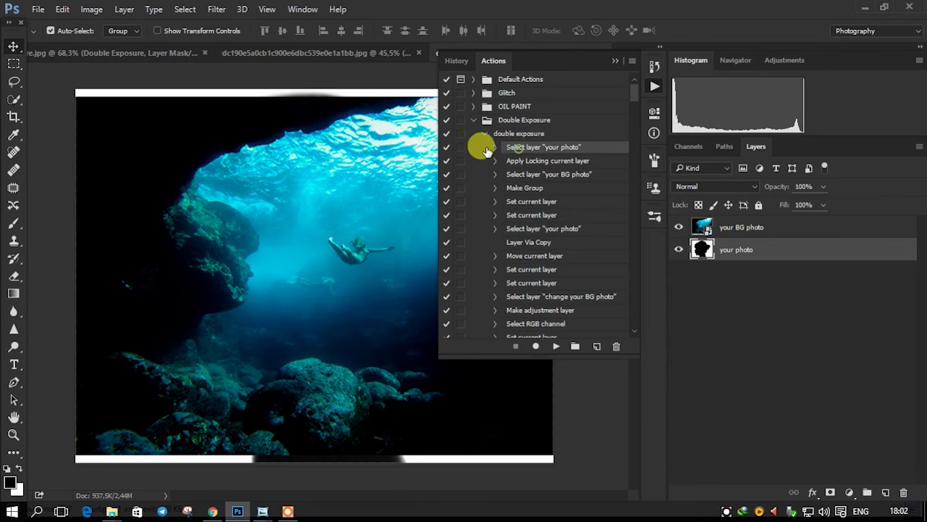
click(484, 134)
click(511, 134)
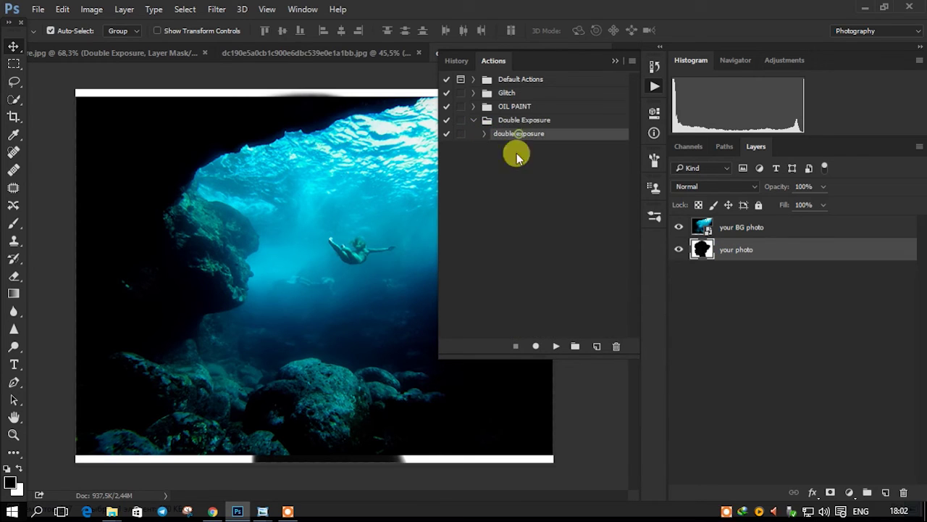
click(554, 346)
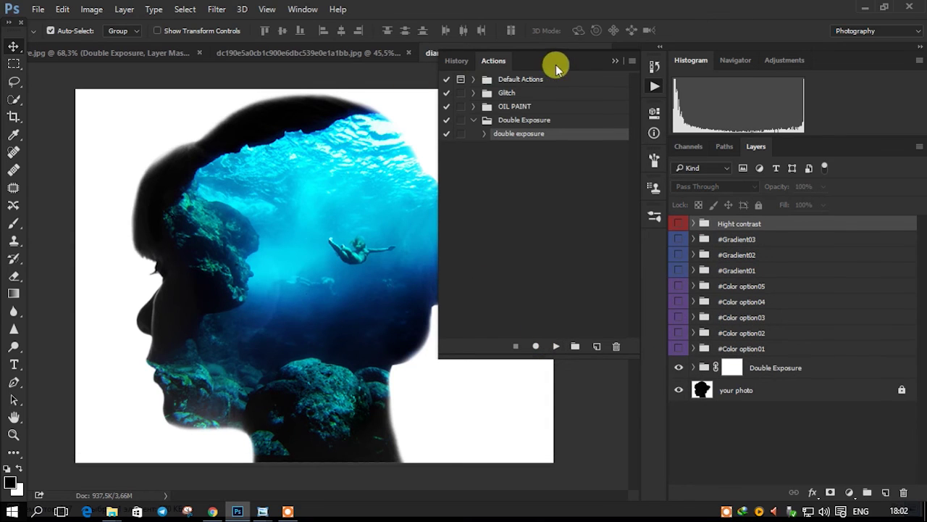
click(615, 60)
- Expand the Double Exposure group and select the 'your BG photo' layer
scroll(440, 201, down, 4)
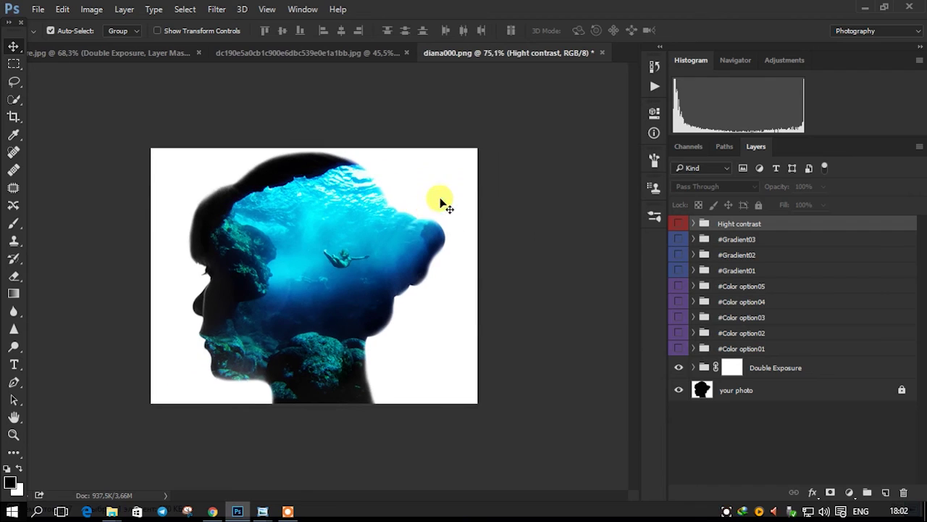
scroll(331, 326, up, 2)
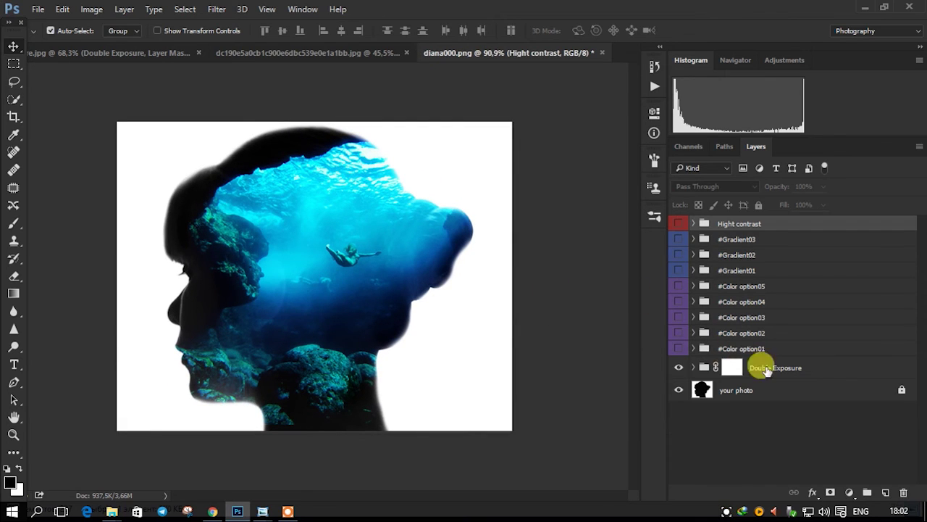
click(753, 367)
click(693, 367)
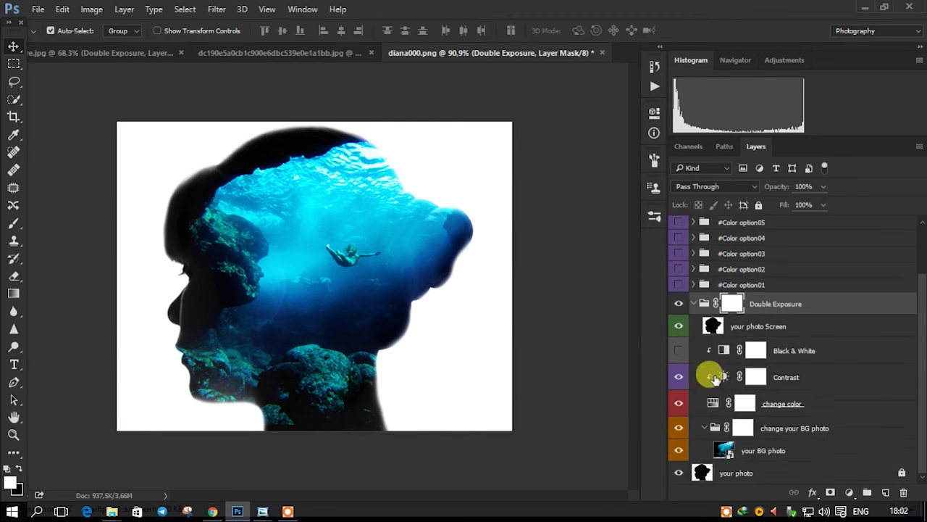
click(740, 447)
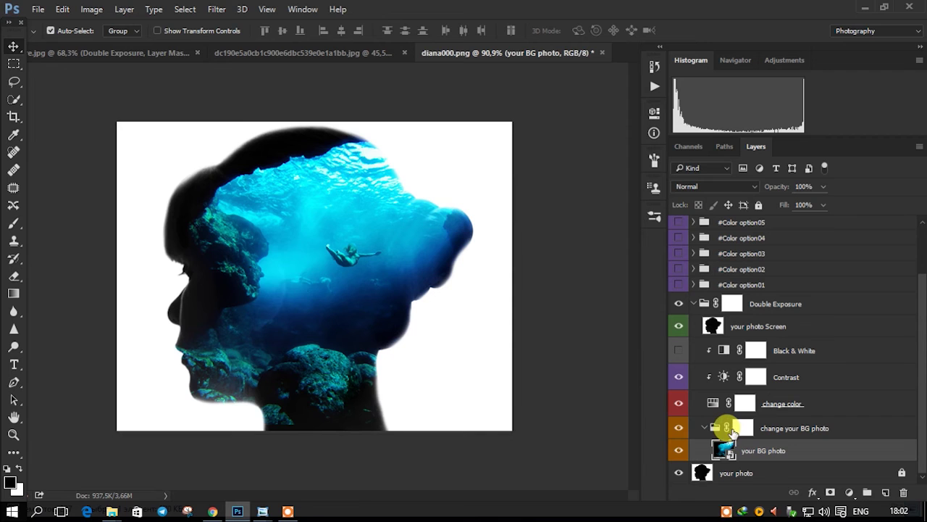
- Scale the cave photo to 80.5% and reposition it inside the silhouette
key(ctrl+t)
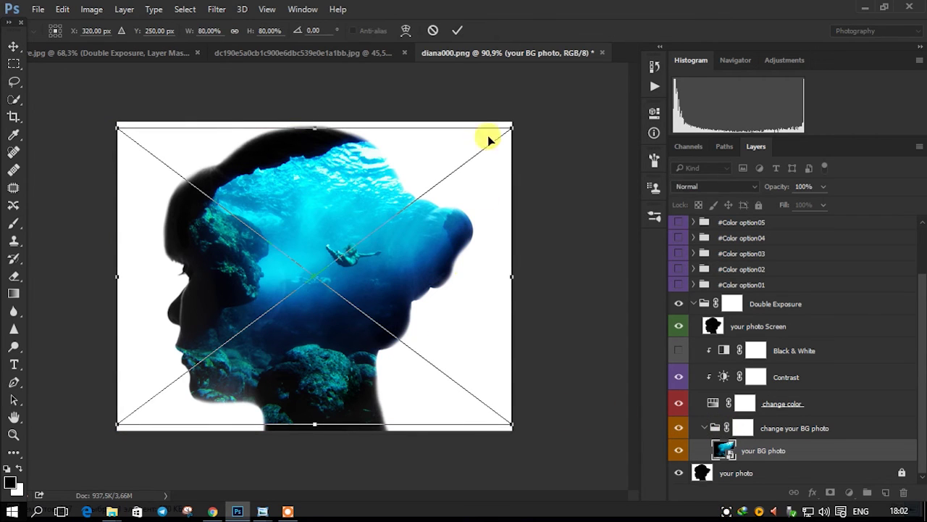
drag(512, 127, 549, 101)
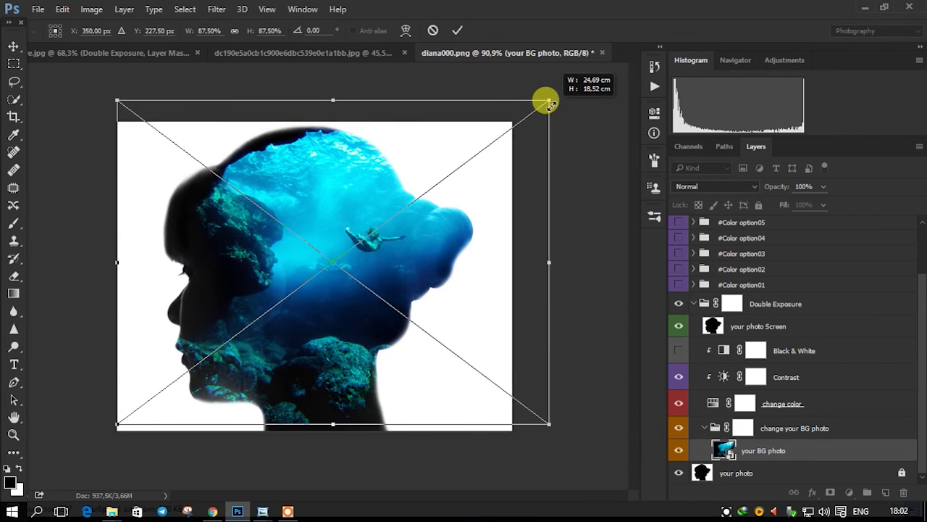
drag(549, 102, 504, 106)
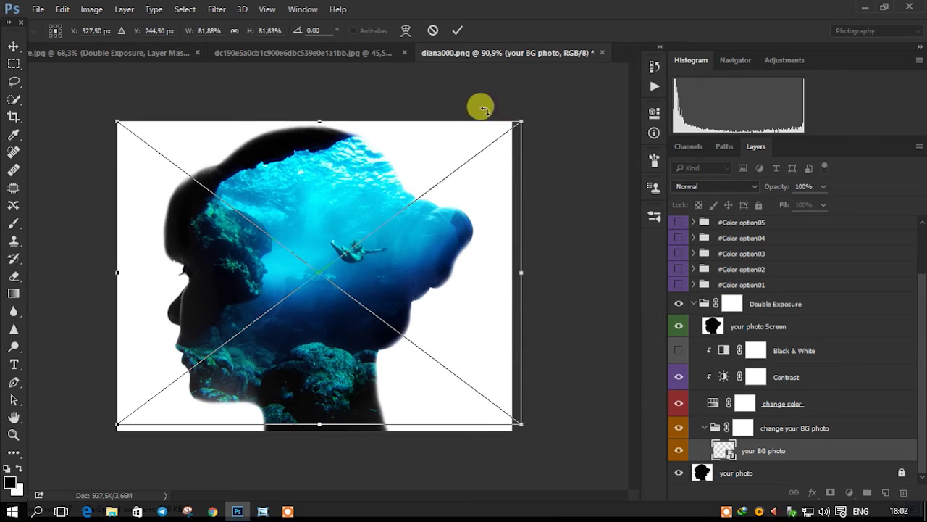
drag(113, 120, 123, 124)
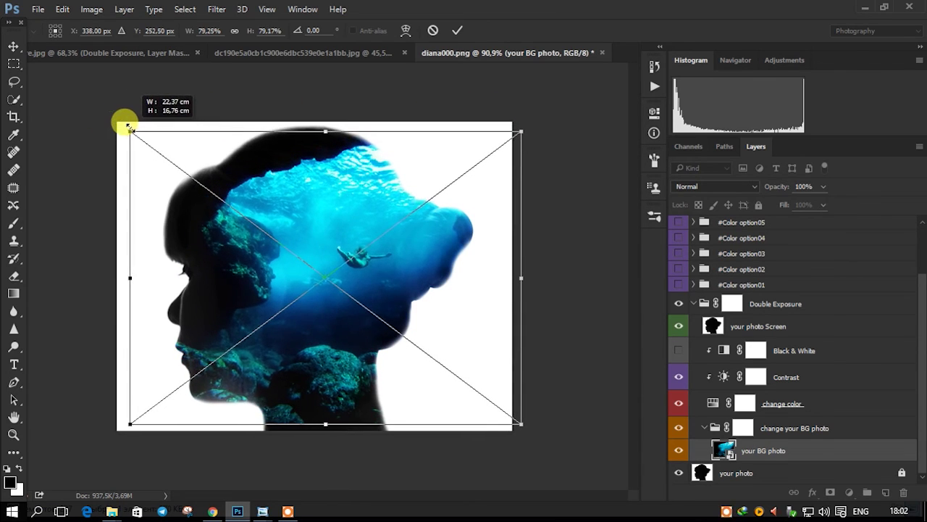
drag(300, 319, 305, 328)
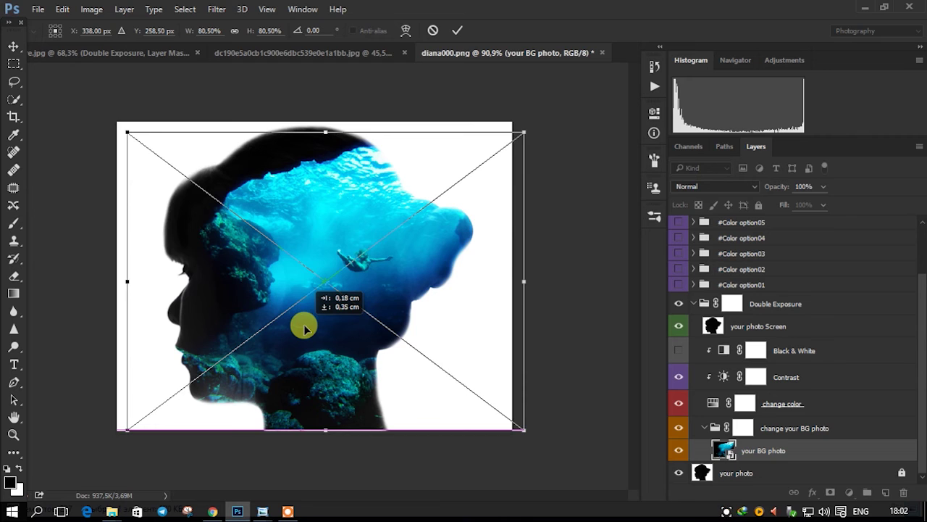
mouse_move(307, 326)
mouse_down()
mouse_move(269, 323)
mouse_move(302, 318)
mouse_move(286, 322)
mouse_up()
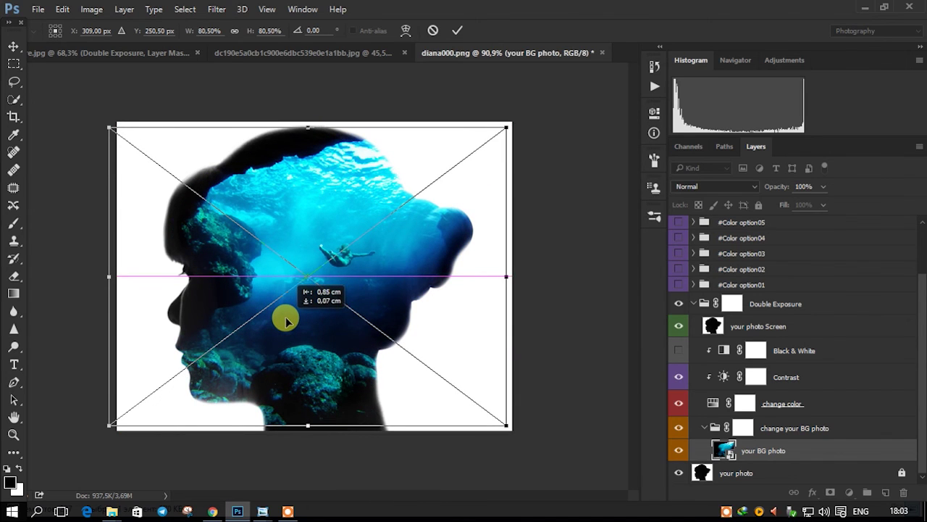
key(Return)
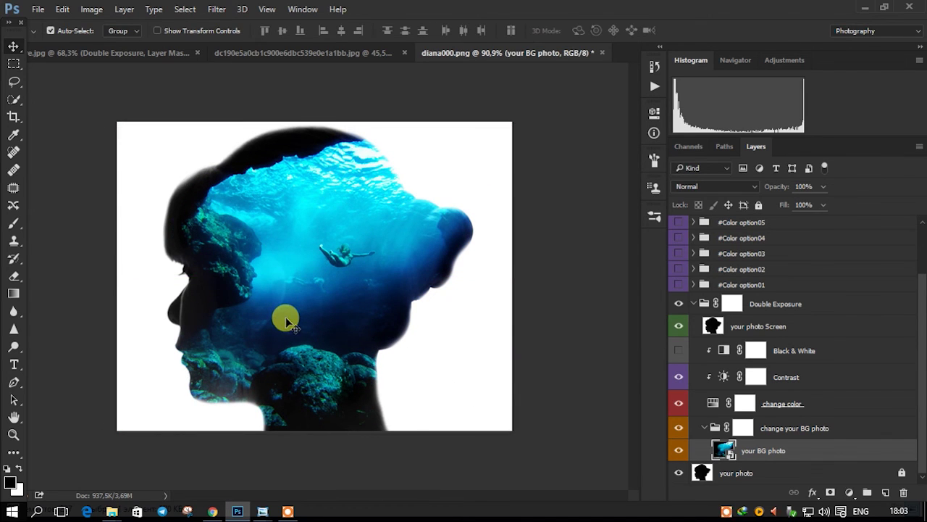
- Nudge the cave photo slightly down and right, then collapse the Double Exposure group
key(ctrl+t)
drag(290, 320, 296, 326)
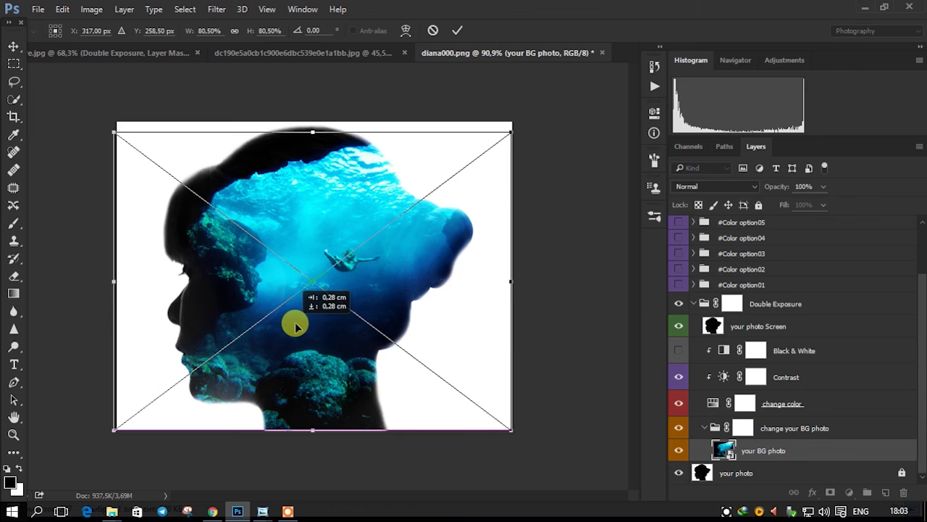
key(Return)
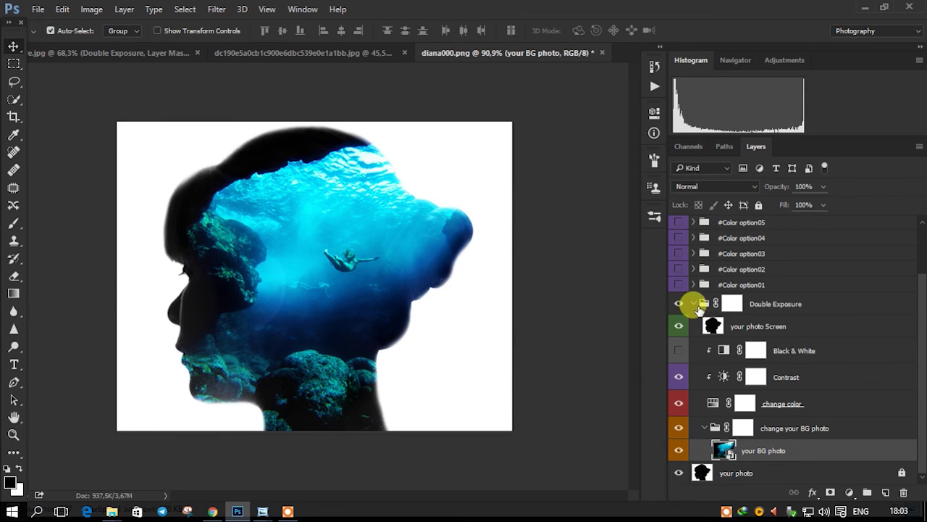
click(694, 304)
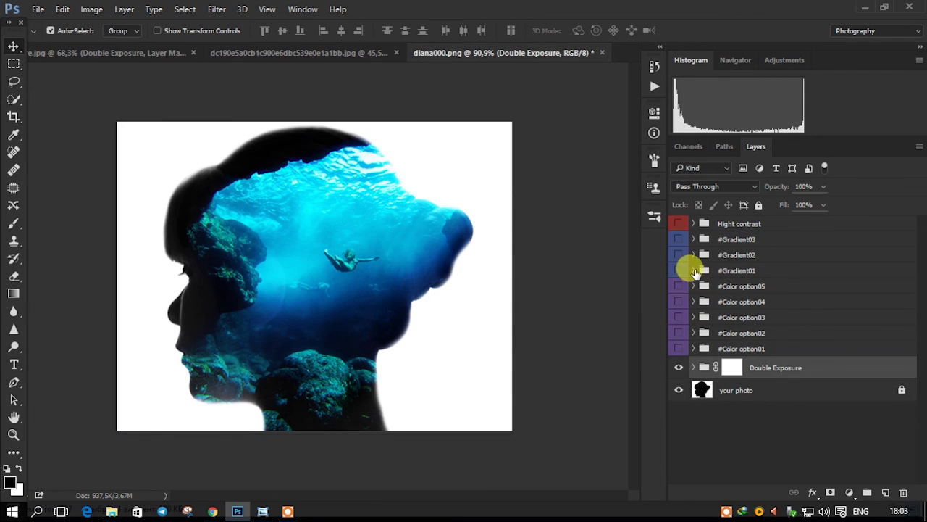
- Preview and hide the Hight contrast, #Gradient03, #Gradient02 and #Gradient01 options in turn
click(679, 225)
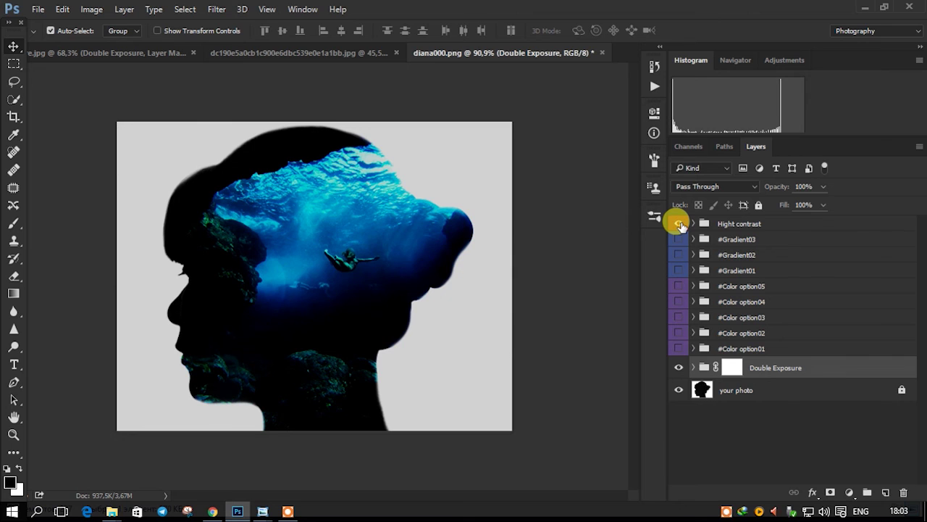
click(678, 225)
key(ctrl+0)
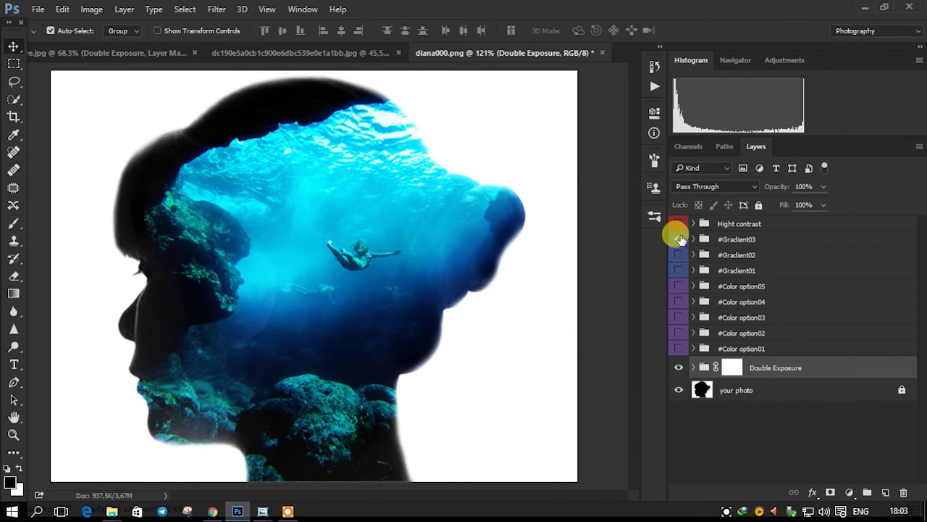
click(679, 239)
key(ctrl+1)
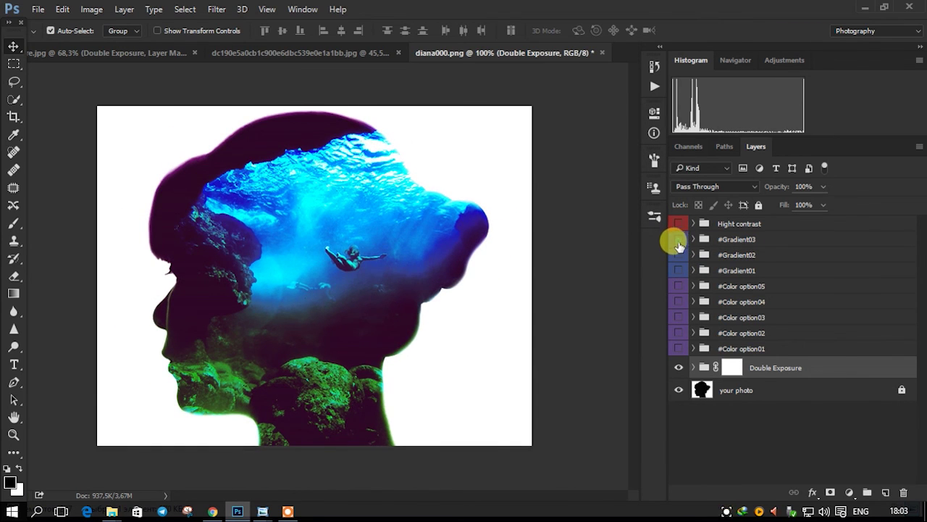
click(678, 240)
click(679, 255)
click(678, 255)
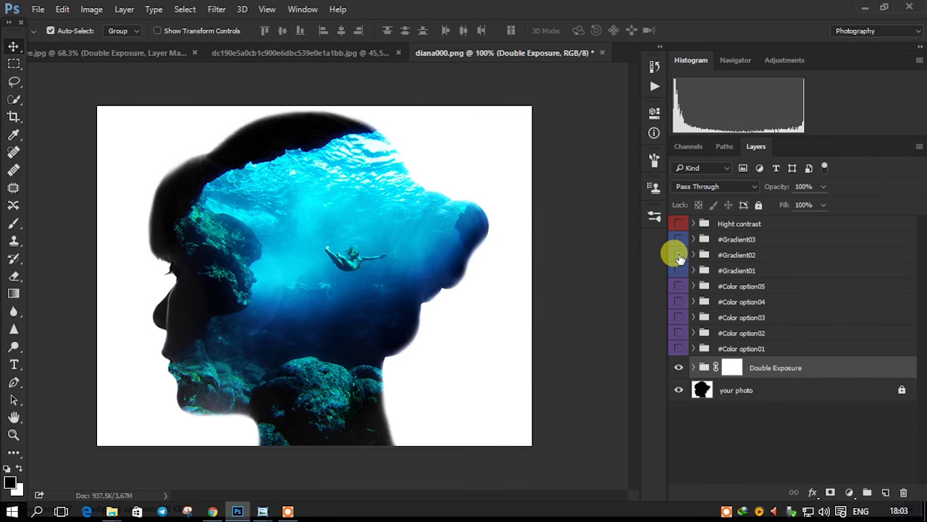
click(679, 270)
click(679, 270)
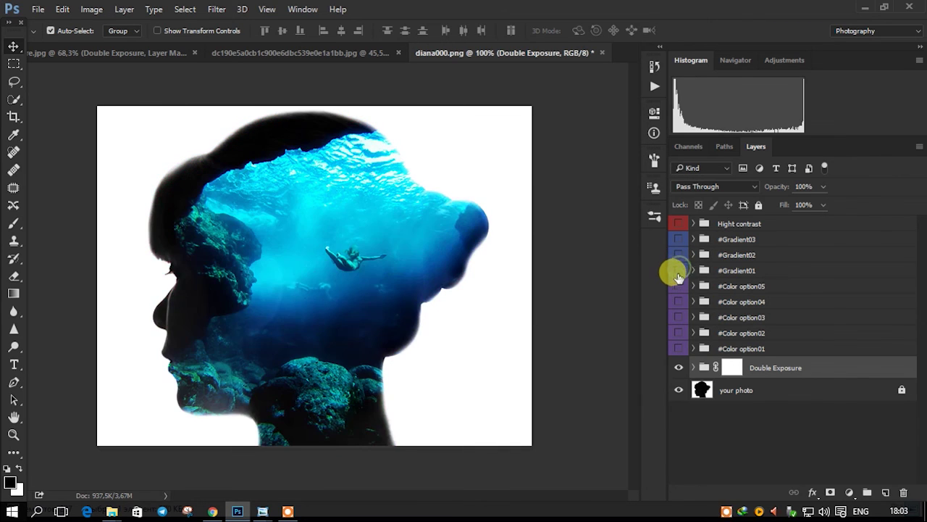
- Preview and hide the #Color option05 through #Color option02 tints in turn
click(678, 286)
click(678, 286)
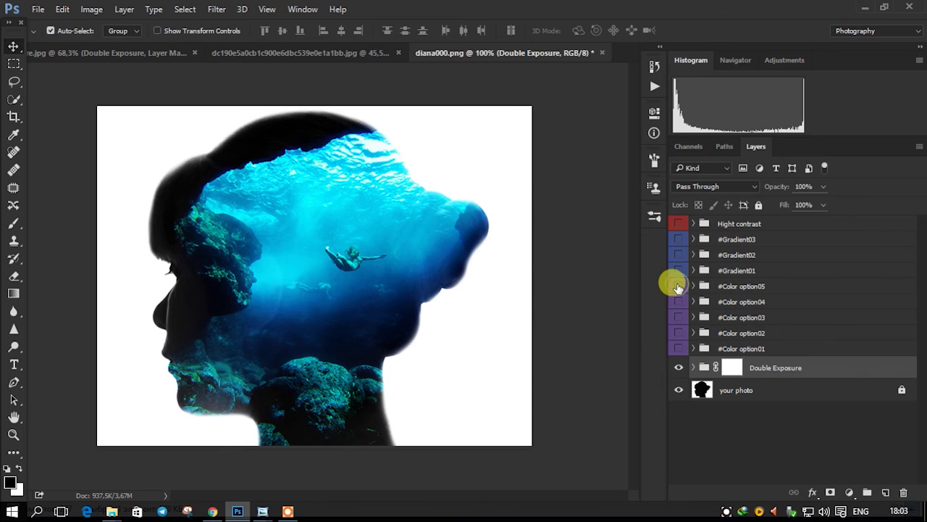
click(677, 301)
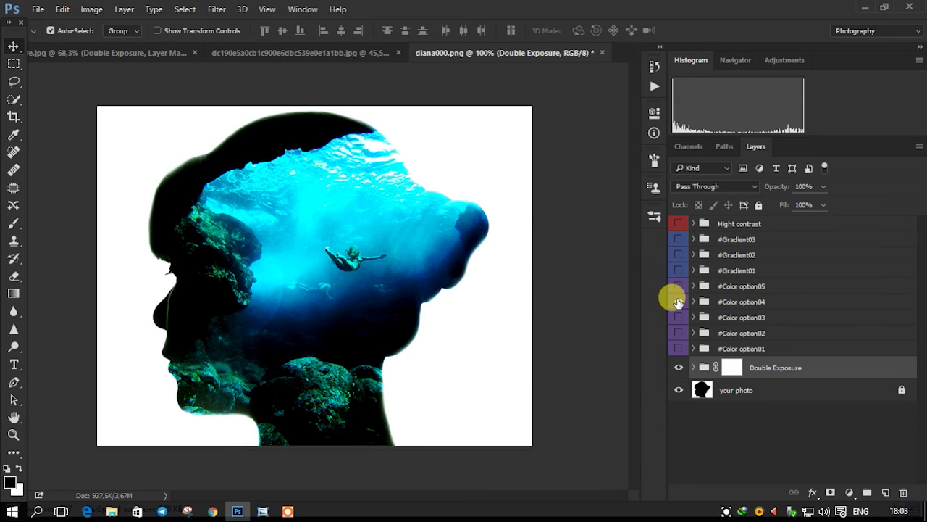
click(677, 302)
click(677, 317)
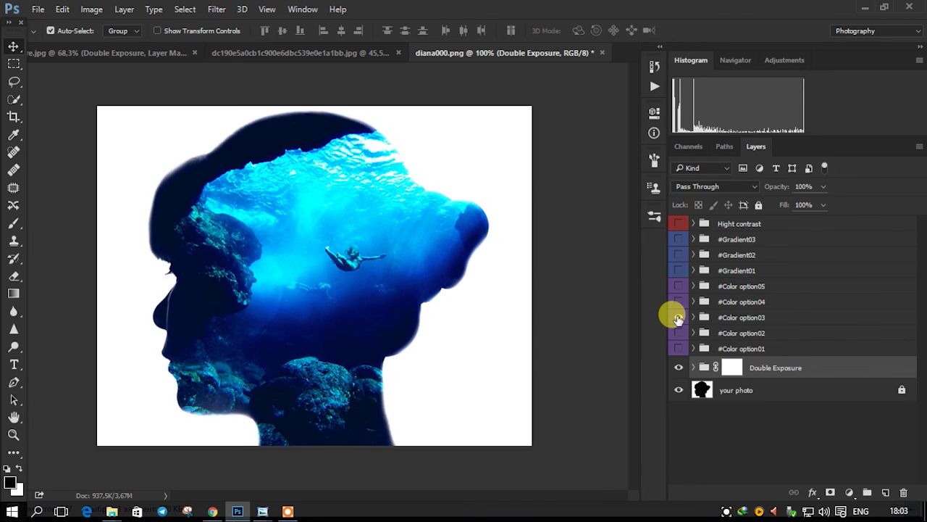
click(677, 317)
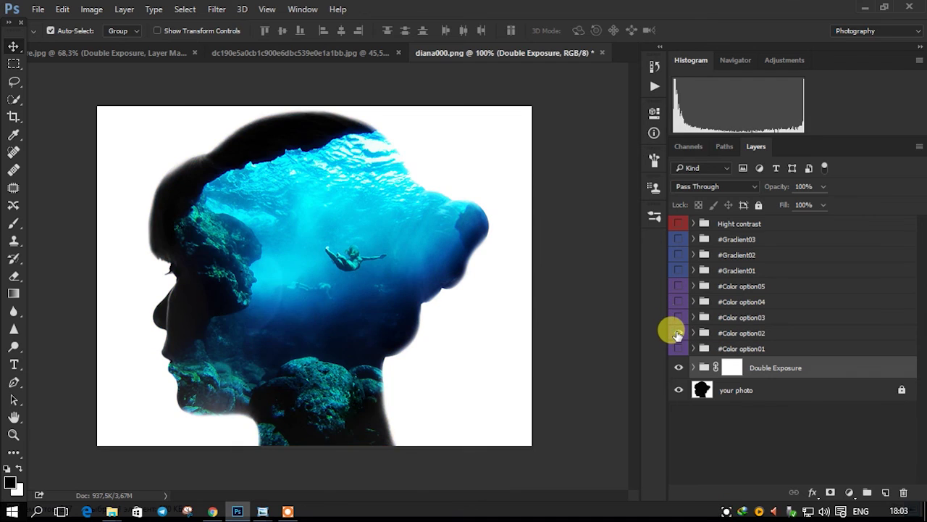
click(678, 333)
click(677, 332)
- Turn on the #Color option01 tint and lower its opacity to about 55%
click(677, 349)
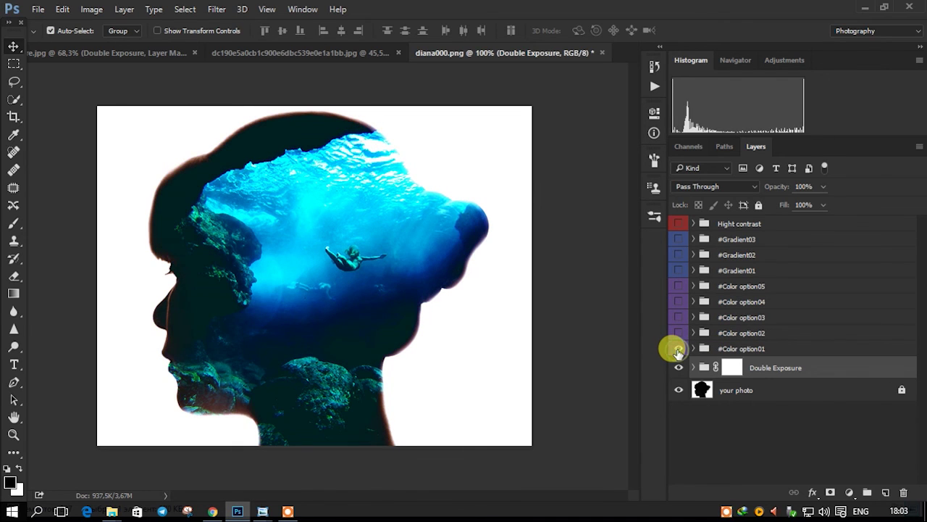
click(678, 351)
click(731, 352)
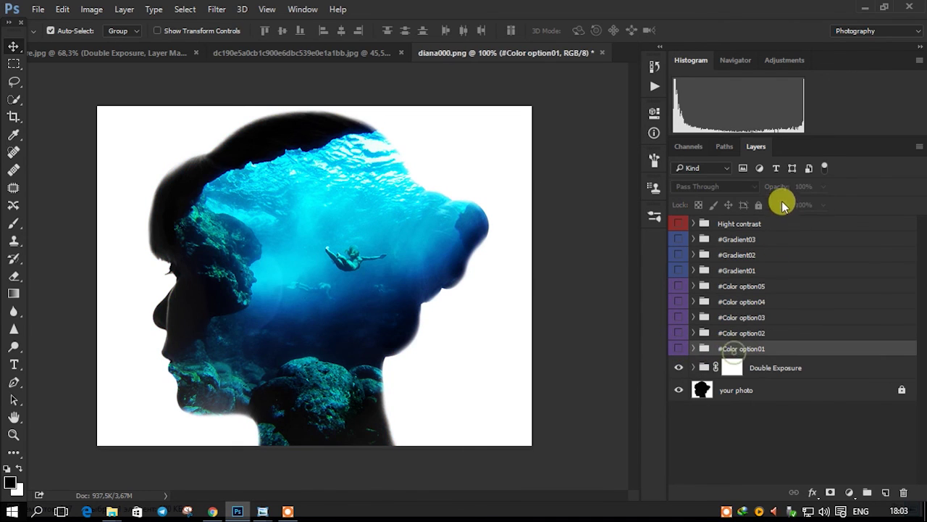
click(678, 349)
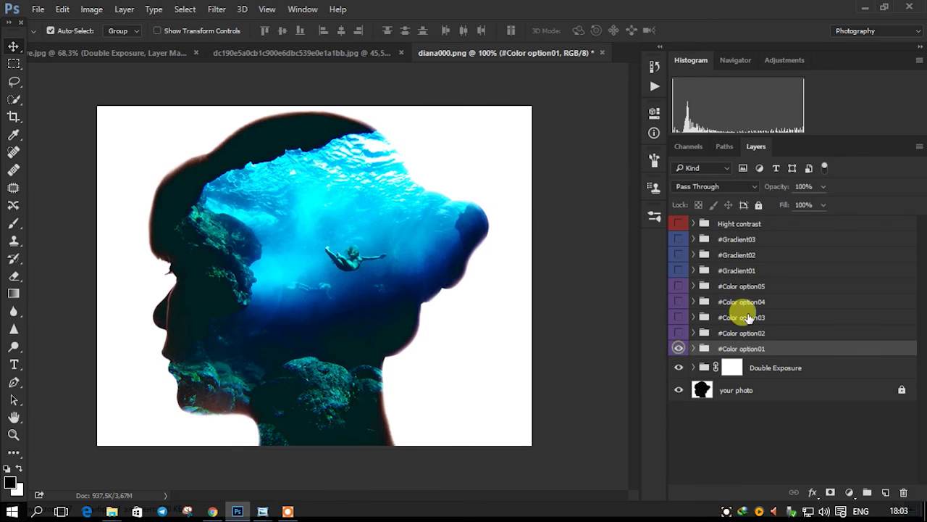
drag(784, 190, 749, 192)
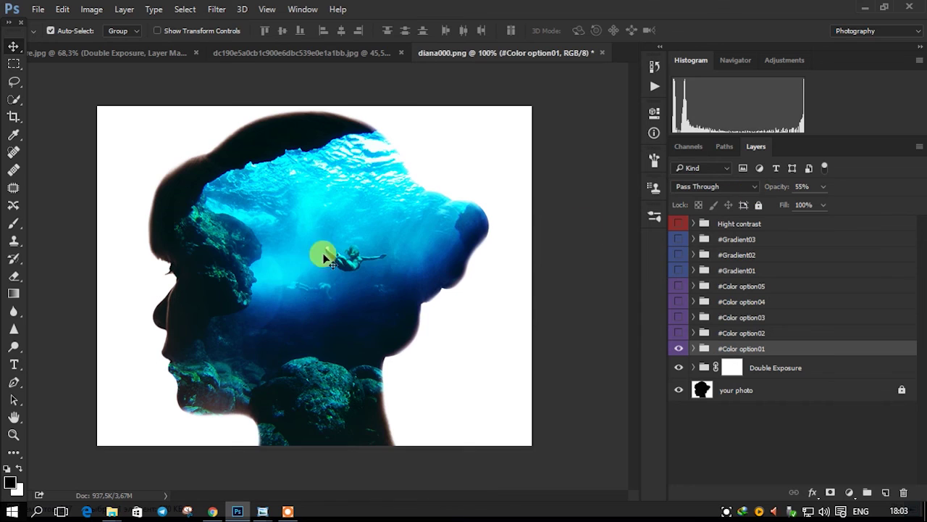
- Turn on Hight contrast and lower #Color option01 opacity to about 52%
scroll(305, 257, down, 2)
scroll(692, 233, up, 1)
click(679, 223)
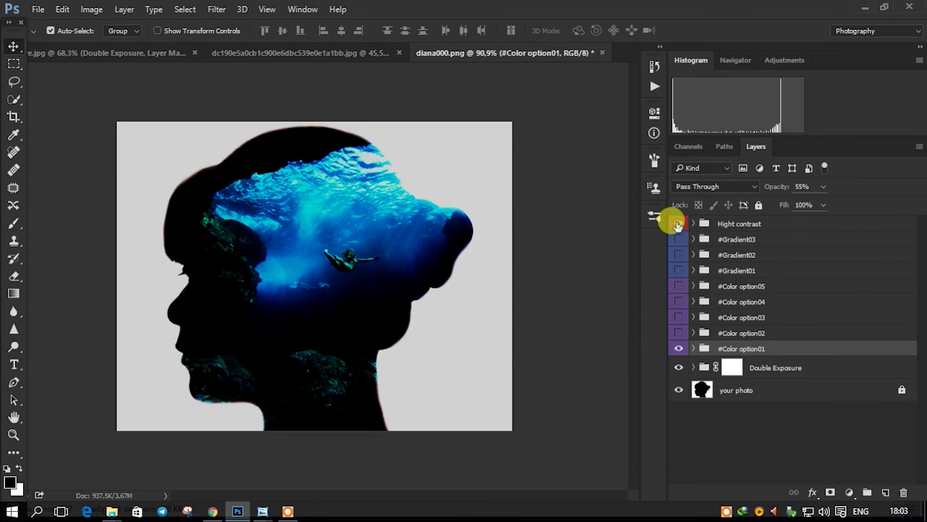
drag(770, 186, 776, 190)
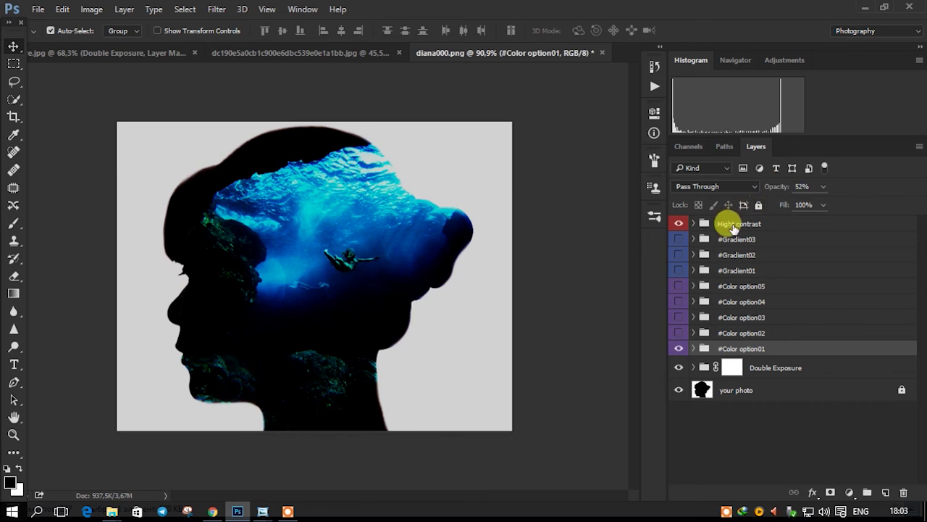
- Adjust Hight contrast opacity, compare it on and off, then leave it hidden and deselected
click(733, 223)
drag(772, 187, 743, 190)
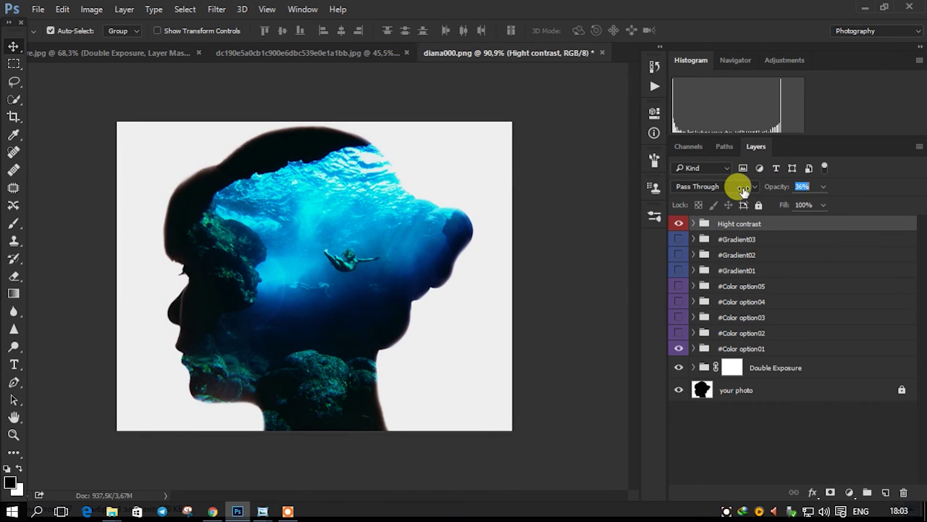
click(679, 224)
click(679, 224)
click(679, 224)
click(679, 224)
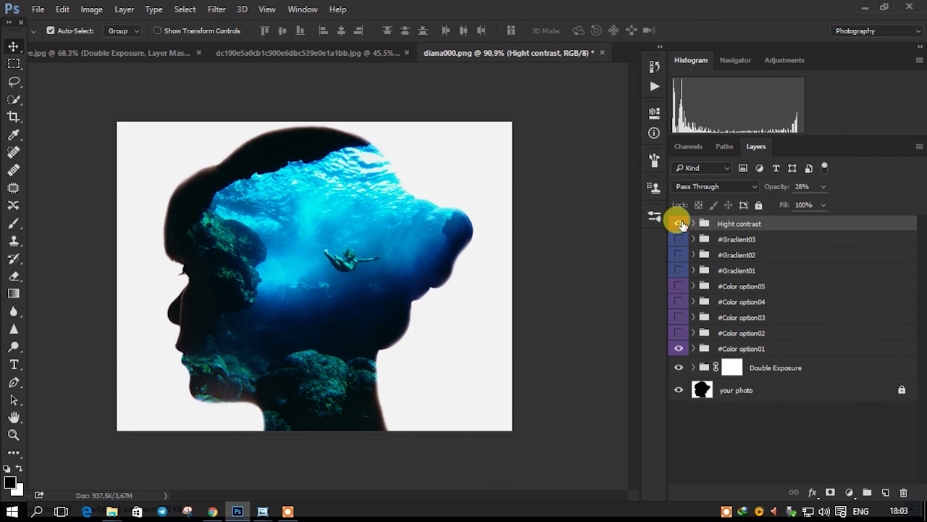
click(678, 224)
scroll(516, 293, down, 2)
scroll(517, 293, up, 2)
click(561, 251)
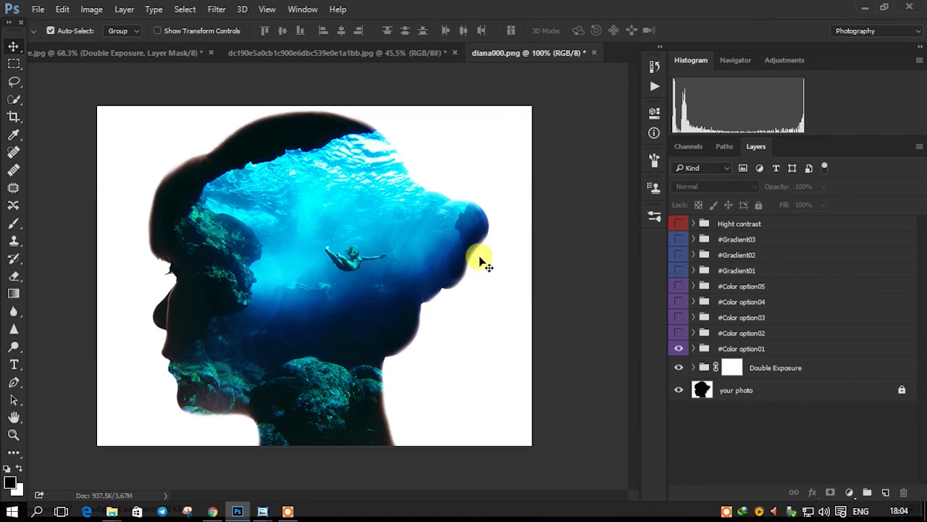